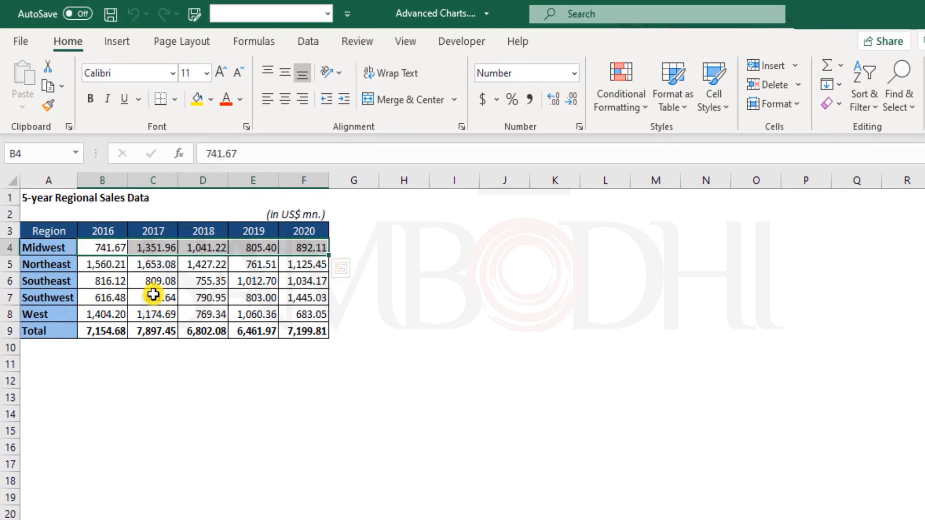
{"action": "left_click", "coordinate": [56, 248]}
{"action": "left_click_drag", "start_coordinate": [59, 261], "coordinate": [61, 314]}
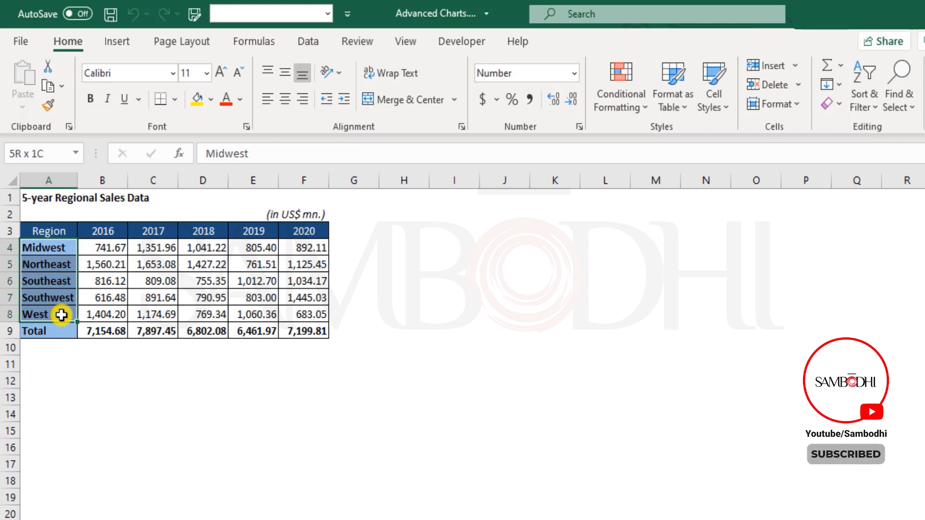
{"action": "left_click_drag", "start_coordinate": [114, 232], "coordinate": [296, 227]}
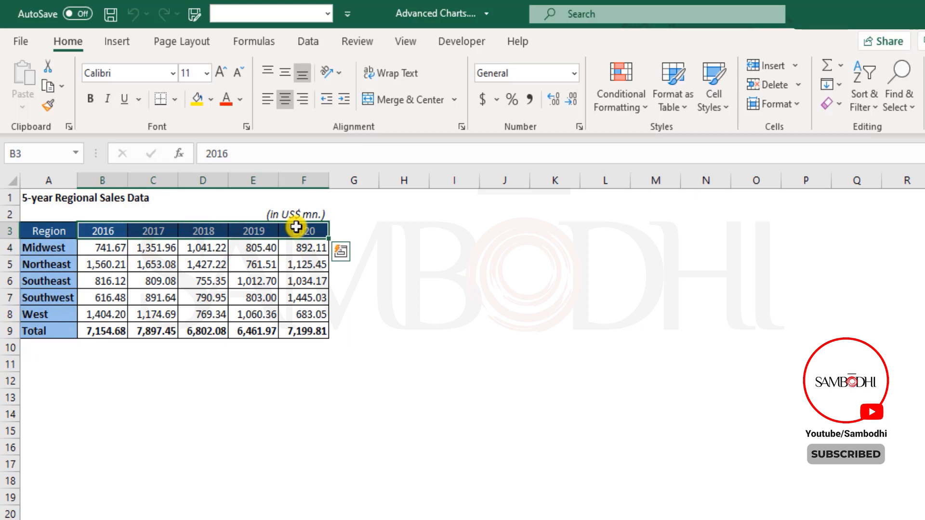
Insert a 2-D clustered column chart from A3:F8 and place it beside the sales table.
{"action": "left_click_drag", "start_coordinate": [58, 231], "coordinate": [304, 314]}
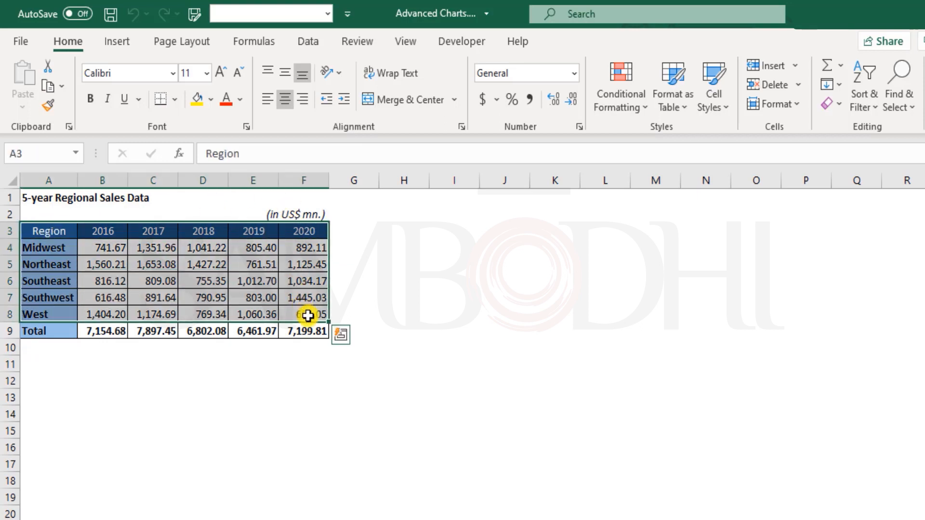
{"action": "left_click", "coordinate": [118, 42]}
{"action": "left_click", "coordinate": [419, 66]}
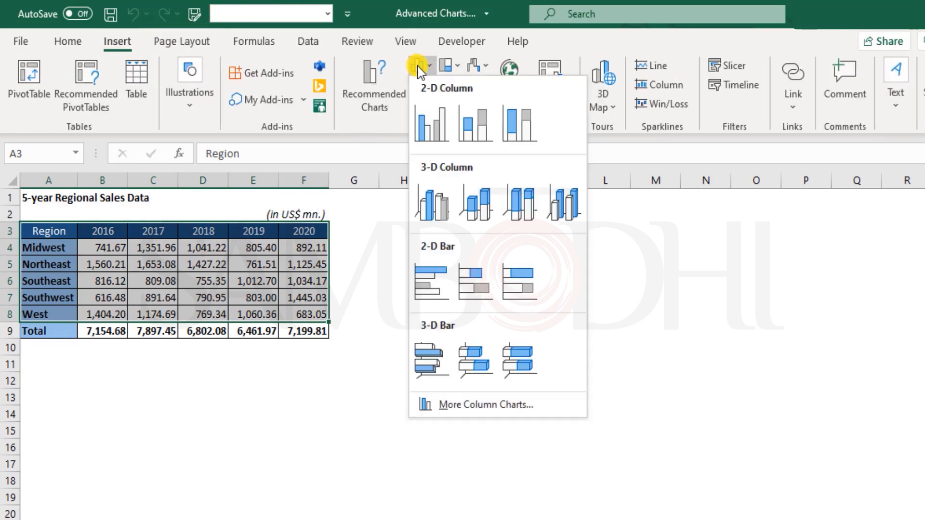
{"action": "left_click", "coordinate": [424, 131]}
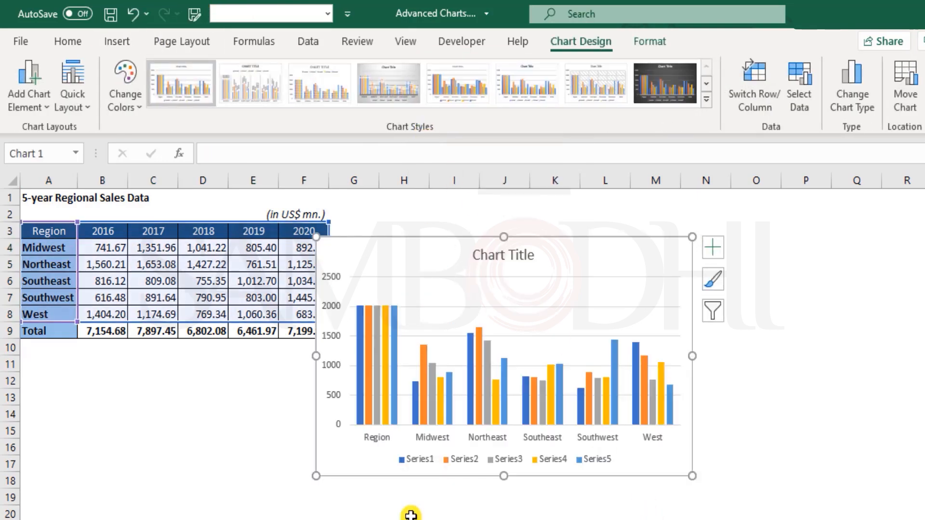
{"action": "mouse_move", "coordinate": [550, 422]}
{"action": "mouse_move", "coordinate": [386, 340]}
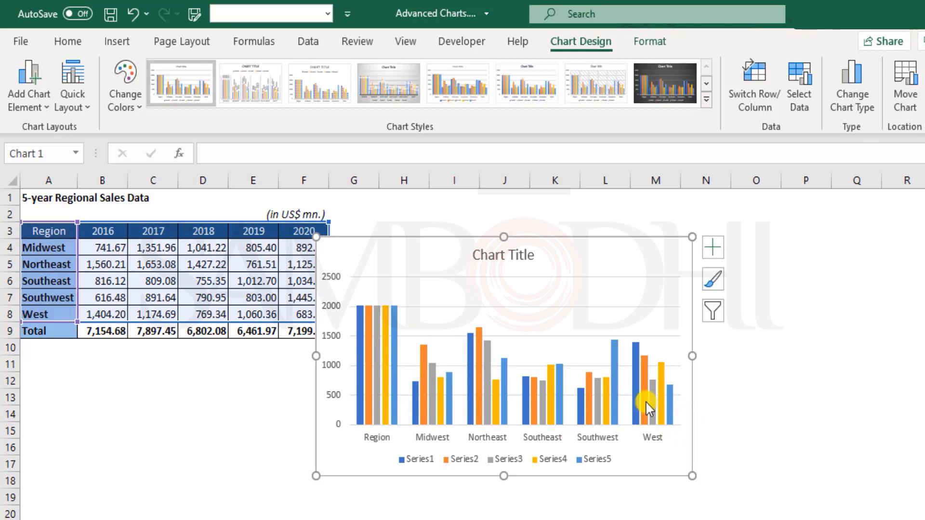
{"action": "left_click_drag", "start_coordinate": [572, 260], "coordinate": [638, 236]}
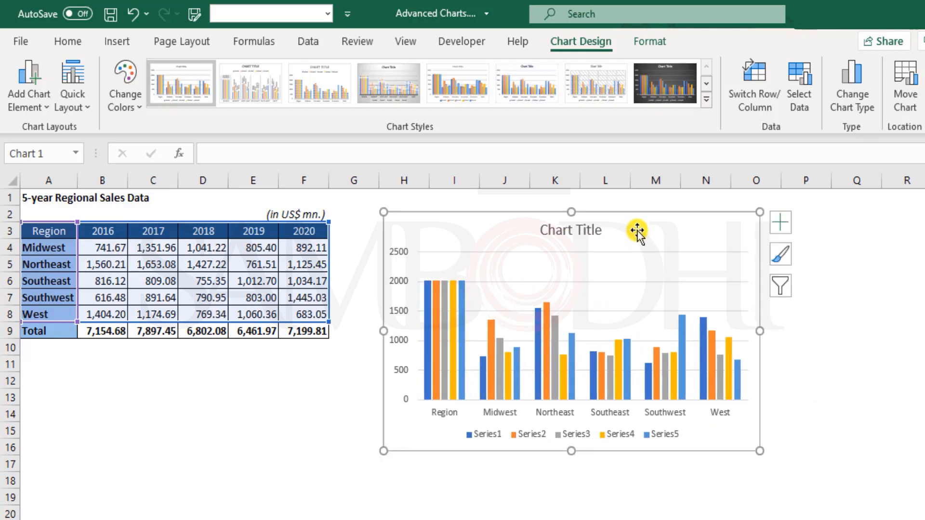
Undo the move and the insertion of the column chart.
{"action": "left_click", "coordinate": [132, 14]}
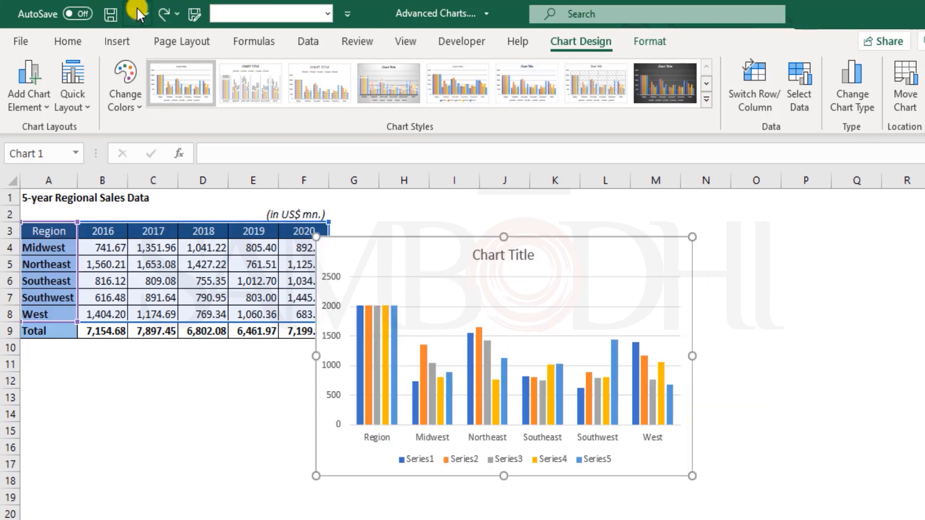
{"action": "left_click", "coordinate": [133, 14]}
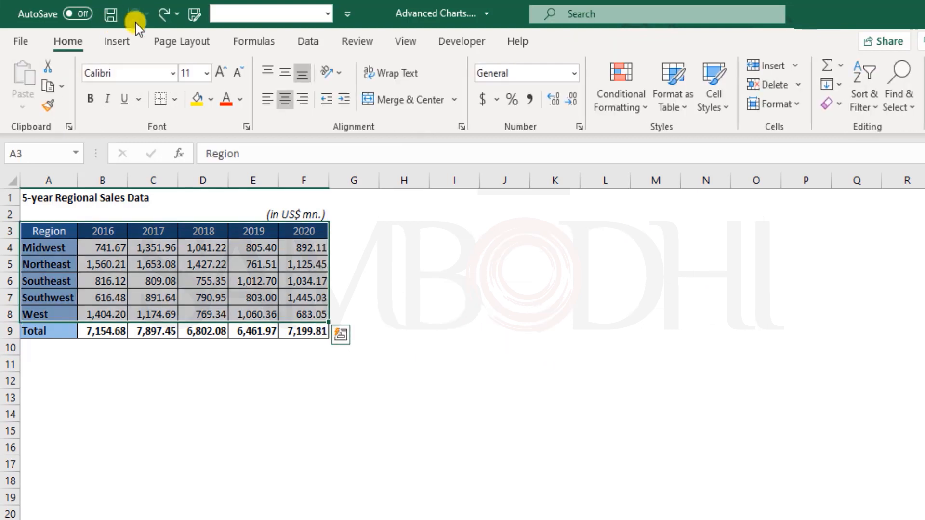
Insert a basic 2-D line chart from A3:F8 and place it beside the sales table.
{"action": "left_click", "coordinate": [118, 41]}
{"action": "left_click", "coordinate": [427, 82]}
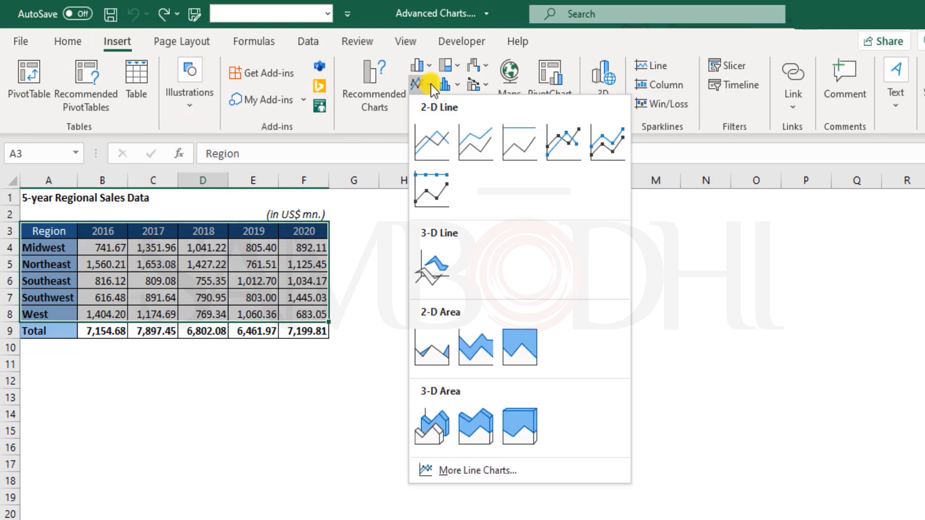
{"action": "left_click", "coordinate": [430, 140]}
{"action": "left_click_drag", "start_coordinate": [585, 259], "coordinate": [673, 222]}
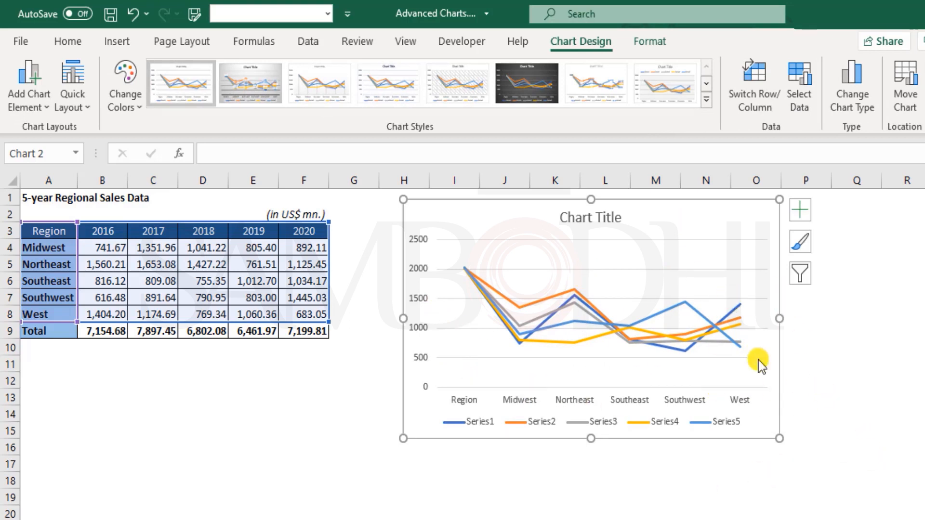
Try data labels on the line chart's Series5 line and remove them again.
{"action": "left_click", "coordinate": [683, 305]}
{"action": "left_click", "coordinate": [799, 208]}
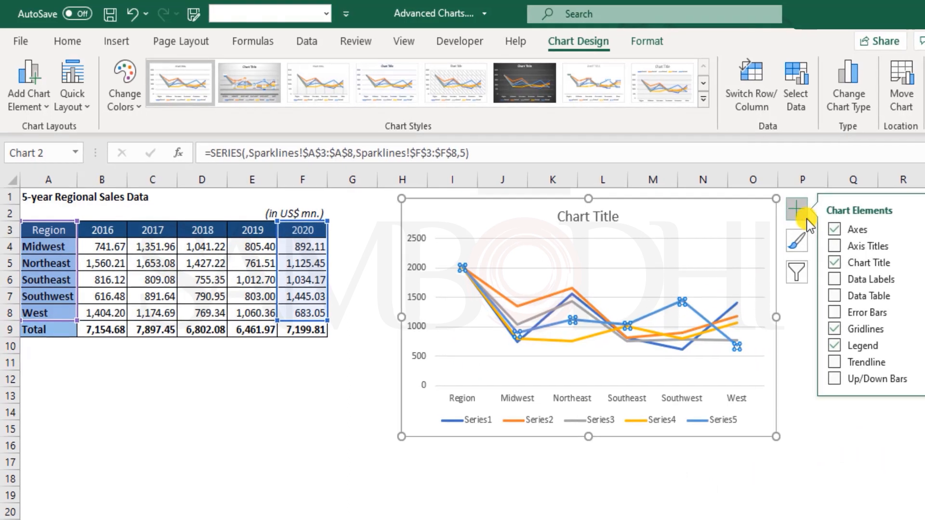
{"action": "left_click", "coordinate": [837, 298]}
{"action": "left_click", "coordinate": [806, 271]}
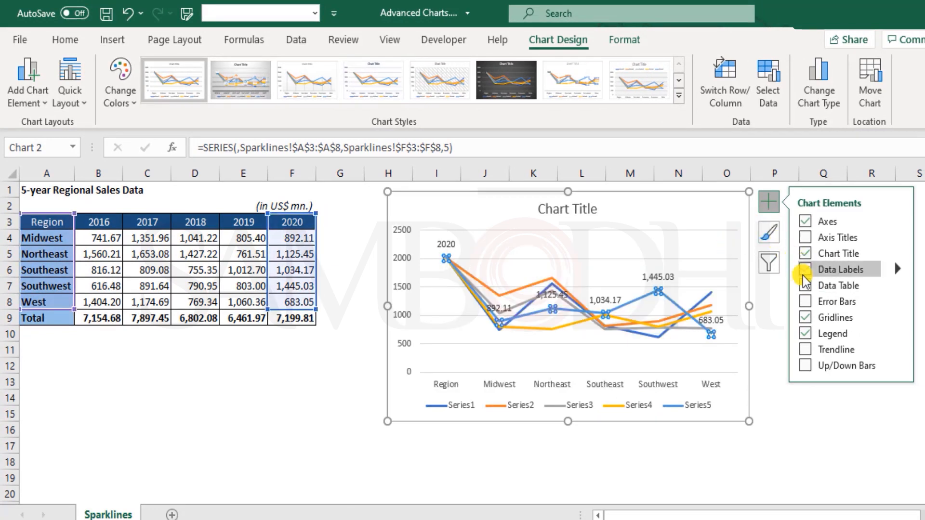
{"action": "left_click", "coordinate": [805, 270]}
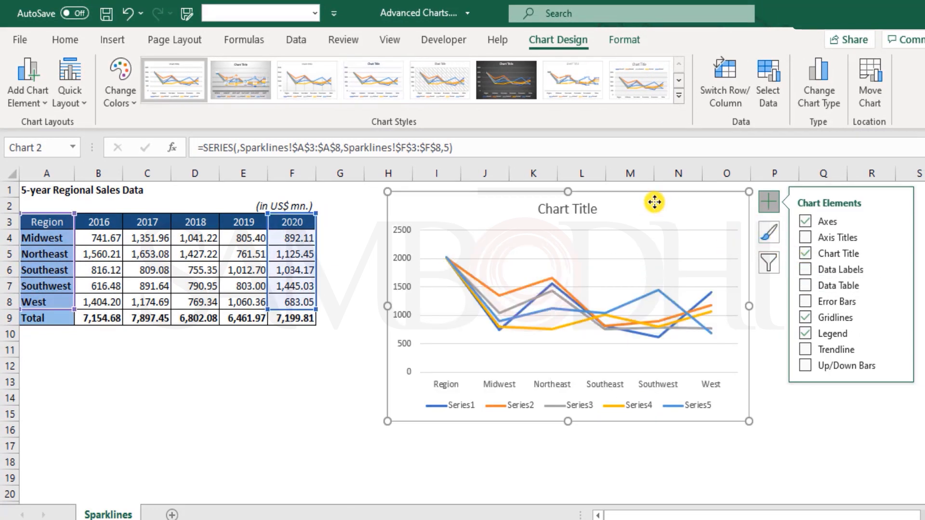
Undo the data label changes, the move and the insertion of the line chart.
{"action": "left_click", "coordinate": [130, 13]}
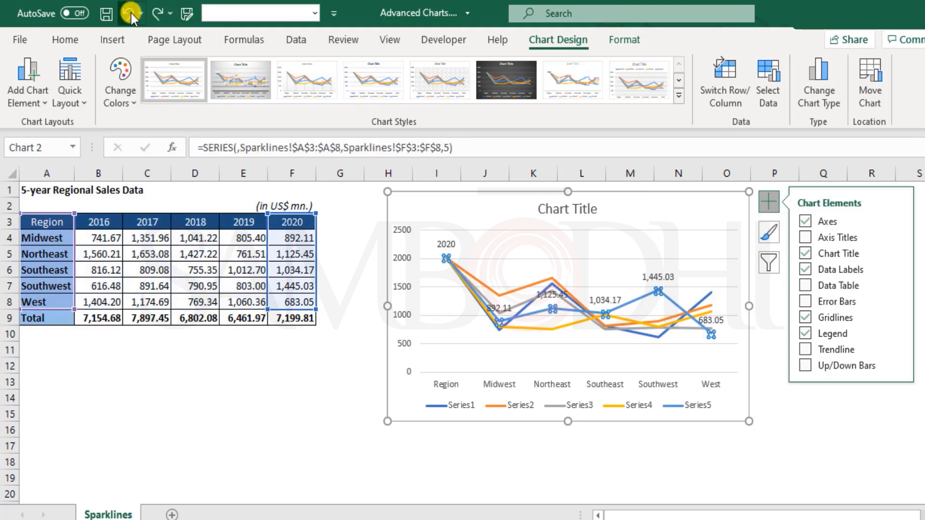
{"action": "left_click", "coordinate": [130, 13]}
{"action": "left_click", "coordinate": [130, 13]}
{"action": "left_click", "coordinate": [130, 13]}
{"action": "left_click", "coordinate": [130, 13]}
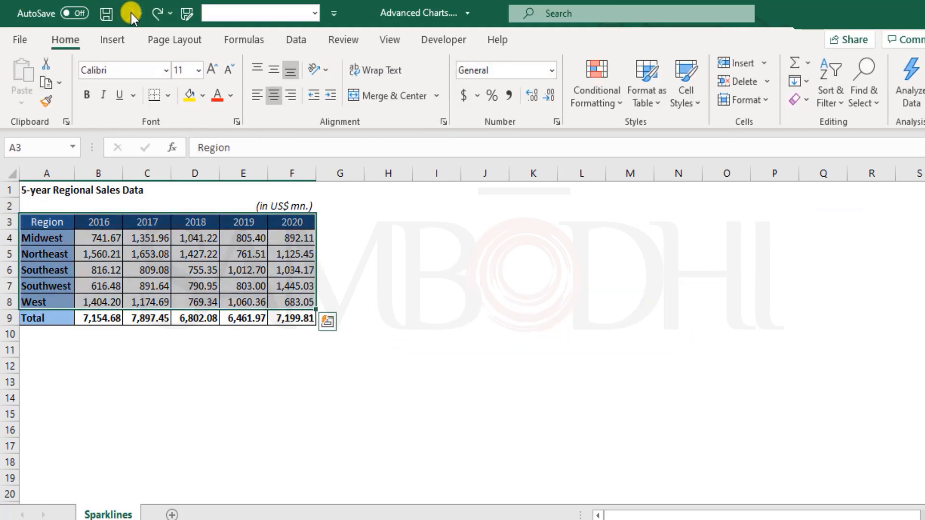
{"action": "left_click", "coordinate": [131, 13]}
Examine the yearly sales rows for Midwest, Northeast and Southeast, the empty area beside the table and the region names.
{"action": "left_click_drag", "start_coordinate": [107, 235], "coordinate": [177, 239]}
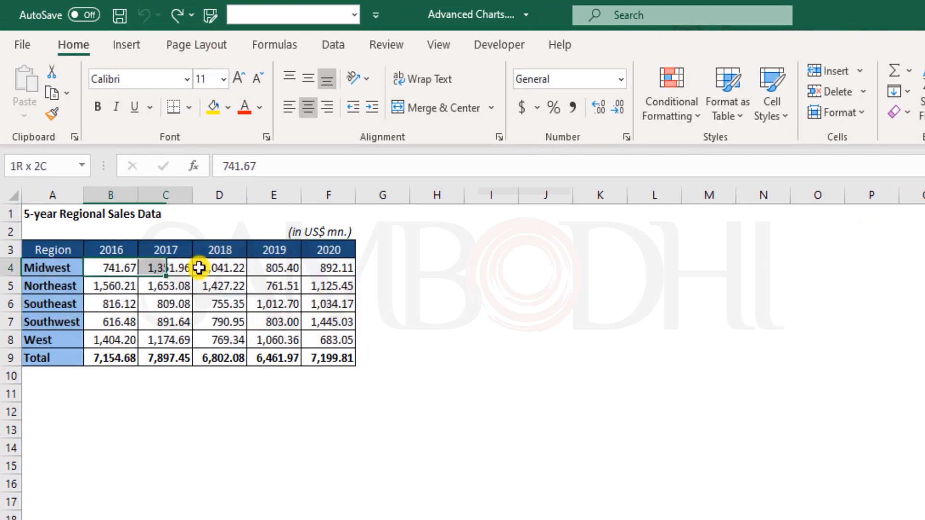
{"action": "left_click_drag", "start_coordinate": [199, 268], "coordinate": [333, 265]}
{"action": "left_click_drag", "start_coordinate": [114, 285], "coordinate": [341, 290]}
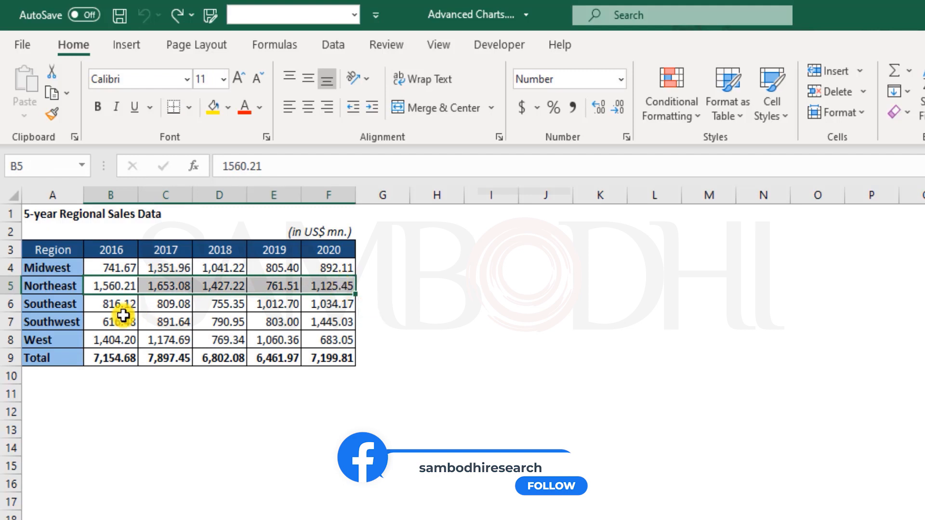
{"action": "left_click_drag", "start_coordinate": [117, 304], "coordinate": [344, 305]}
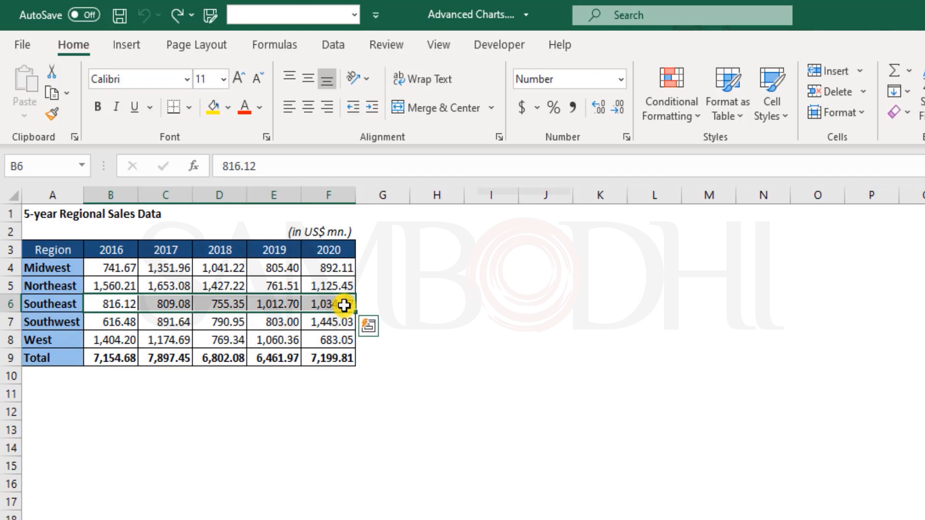
{"action": "left_click_drag", "start_coordinate": [407, 235], "coordinate": [605, 405]}
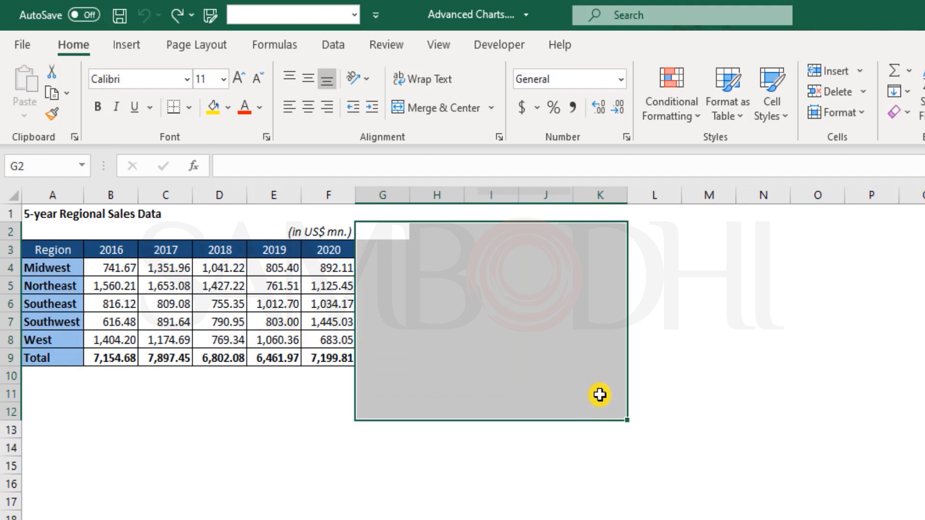
{"action": "left_click_drag", "start_coordinate": [56, 269], "coordinate": [75, 341]}
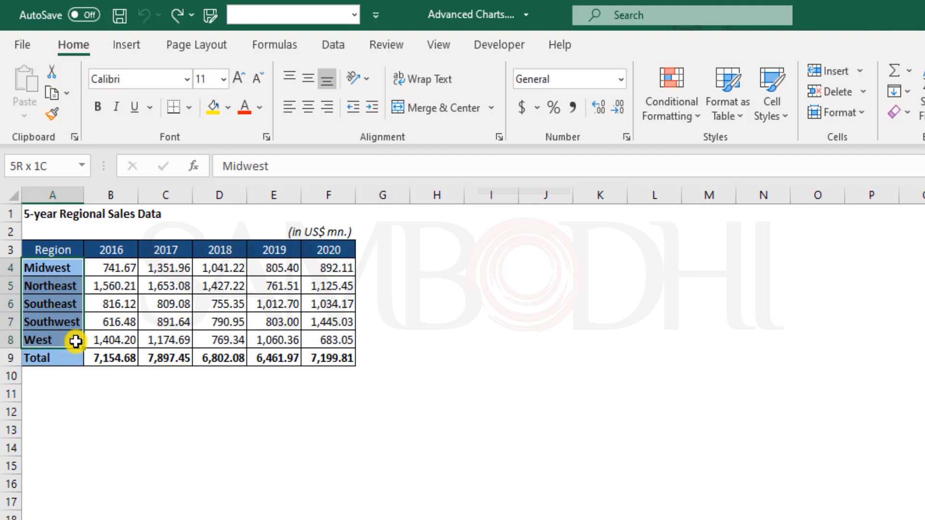
{"action": "left_click_drag", "start_coordinate": [76, 342], "coordinate": [75, 341]}
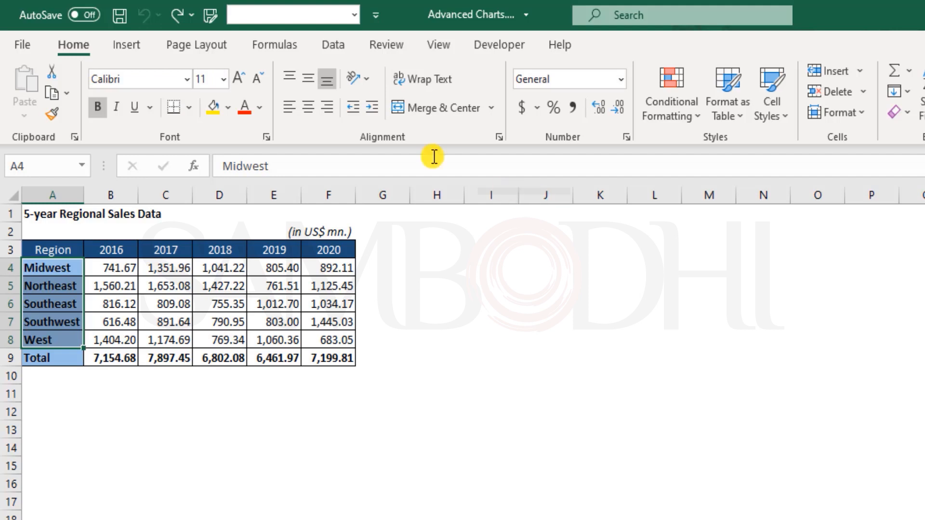
Create a Line sparkline in cell G4 using the Midwest data range B4:F4.
{"action": "left_click", "coordinate": [128, 49]}
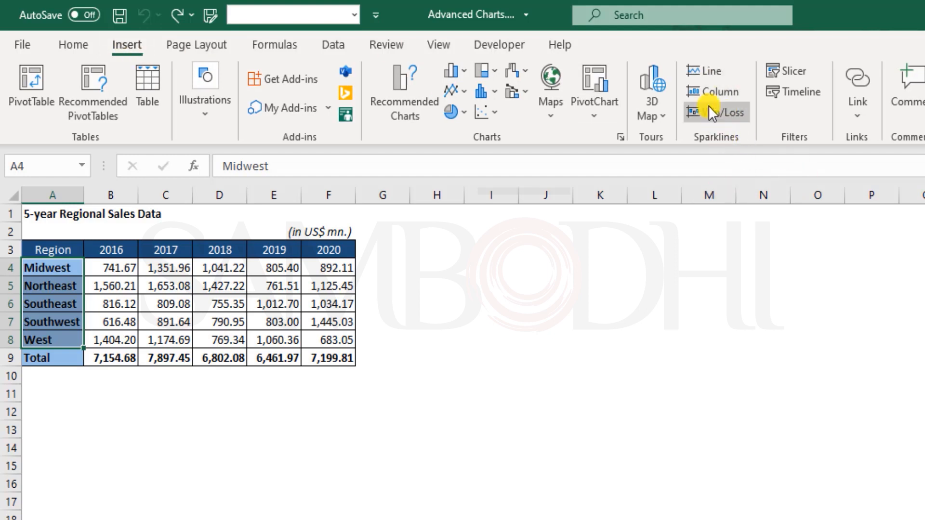
{"action": "left_click", "coordinate": [715, 72]}
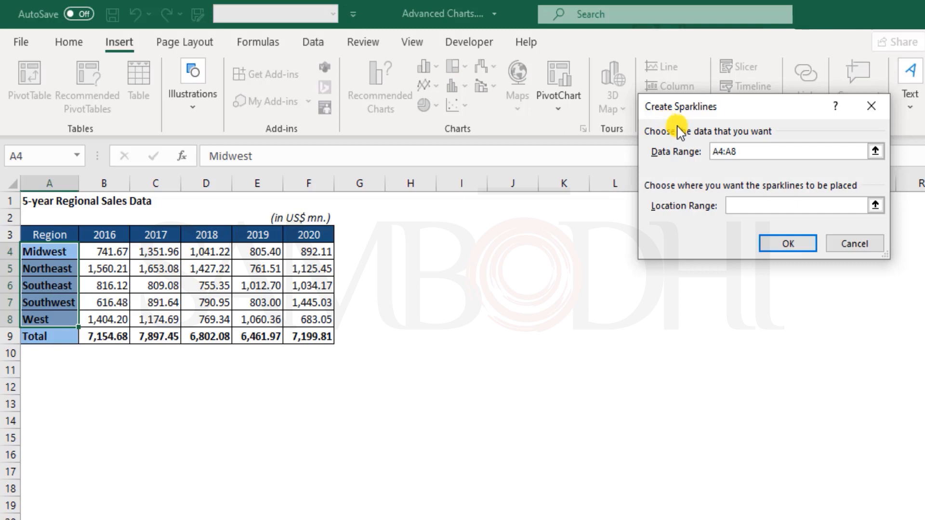
{"action": "left_click_drag", "start_coordinate": [745, 150], "coordinate": [713, 150]}
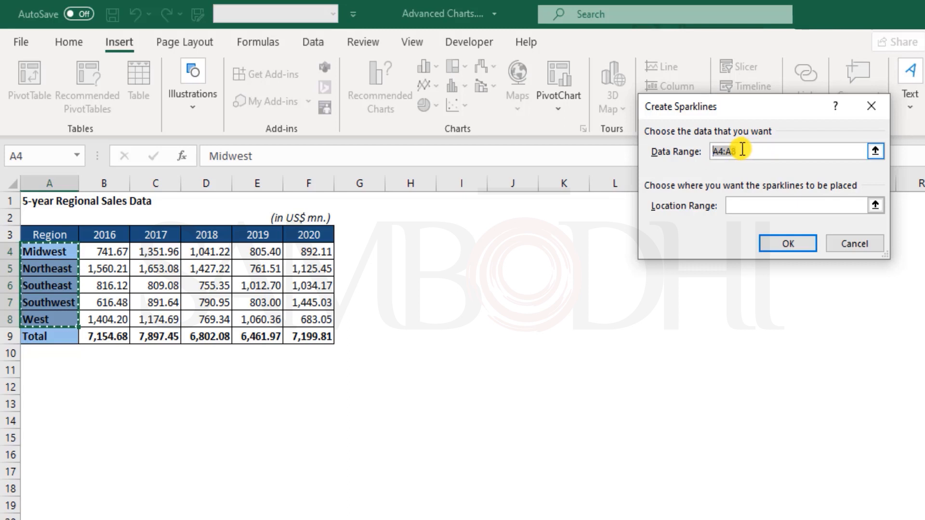
{"action": "key", "text": "BackSpace"}
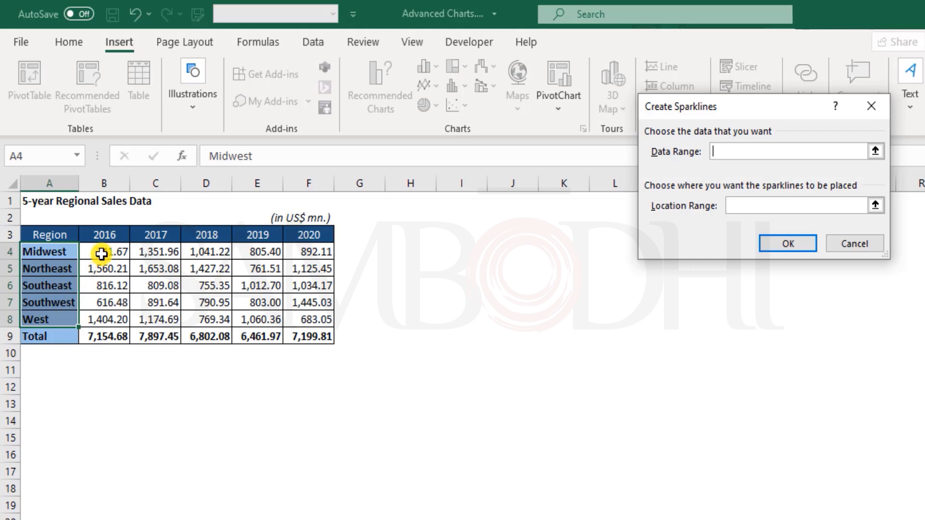
{"action": "left_click_drag", "start_coordinate": [101, 254], "coordinate": [309, 250]}
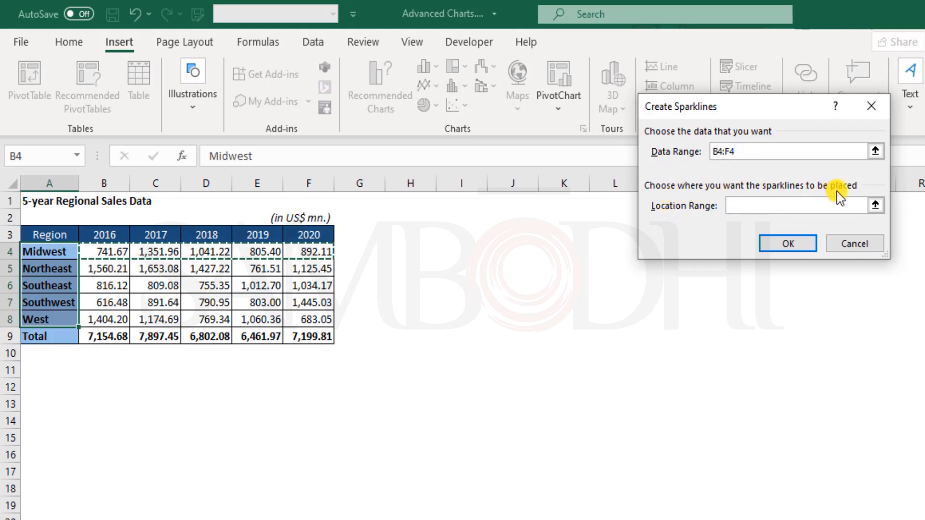
{"action": "left_click", "coordinate": [753, 206]}
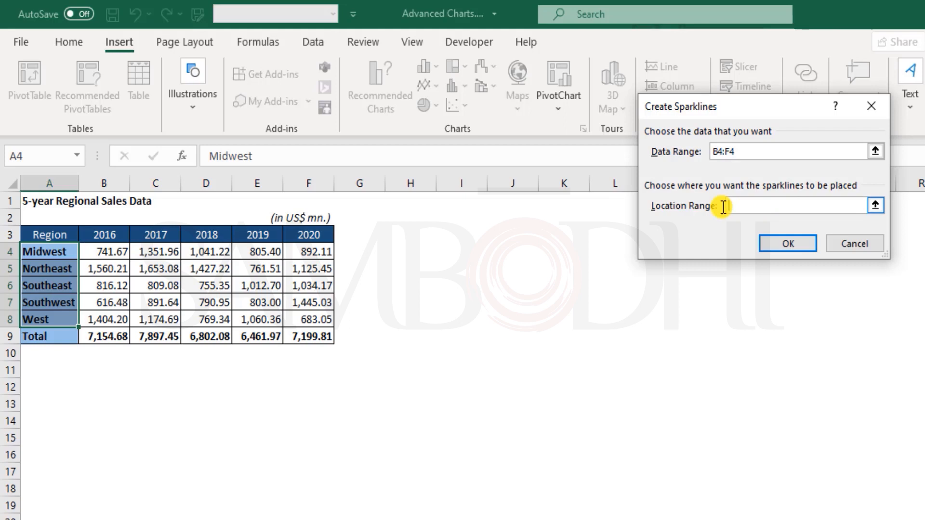
{"action": "left_click", "coordinate": [349, 250]}
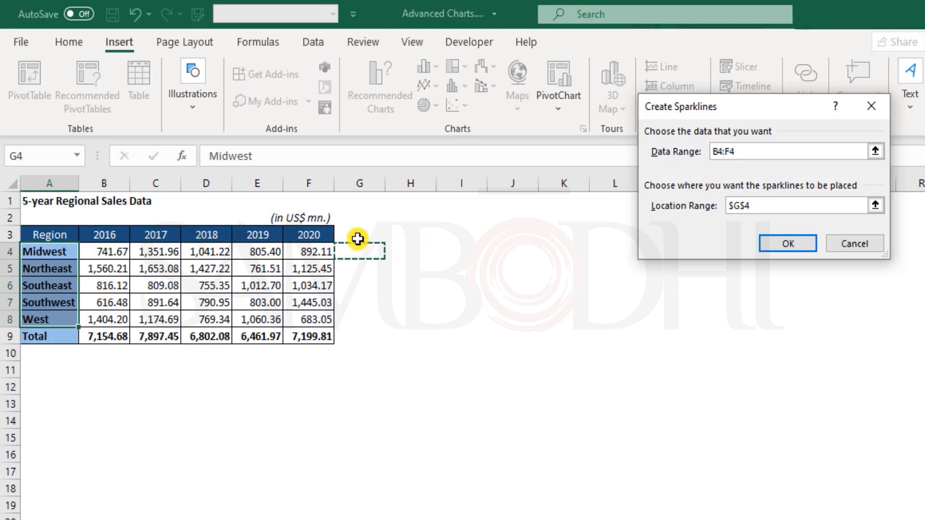
{"action": "left_click", "coordinate": [789, 244]}
{"action": "left_click", "coordinate": [369, 325]}
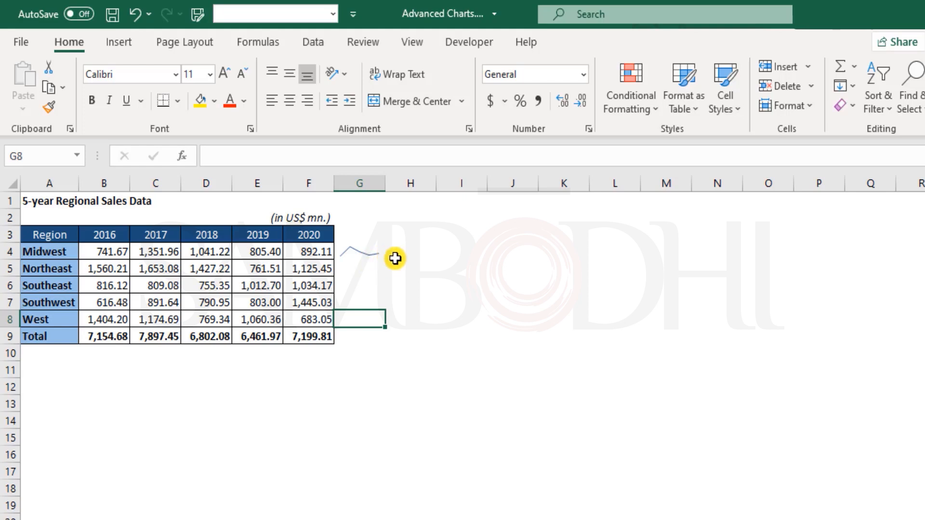
{"action": "left_click", "coordinate": [350, 254]}
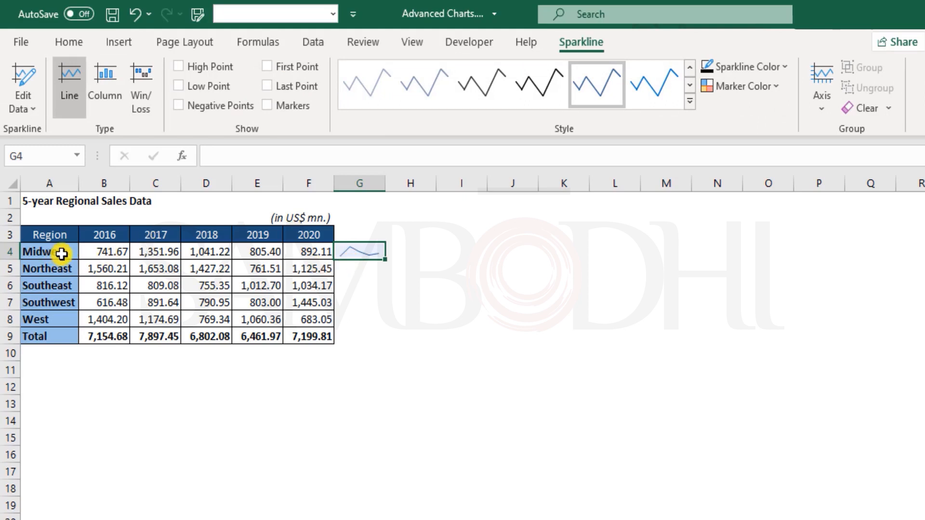
{"action": "left_click_drag", "start_coordinate": [115, 267], "coordinate": [311, 271]}
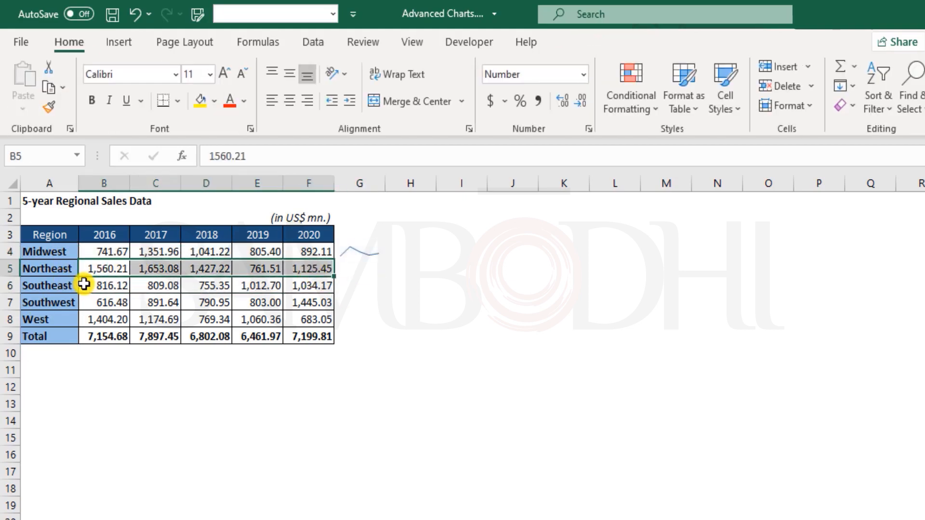
Fill the sparkline in G4 down through G9 to cover the other regions and the Total row.
{"action": "left_click", "coordinate": [375, 249]}
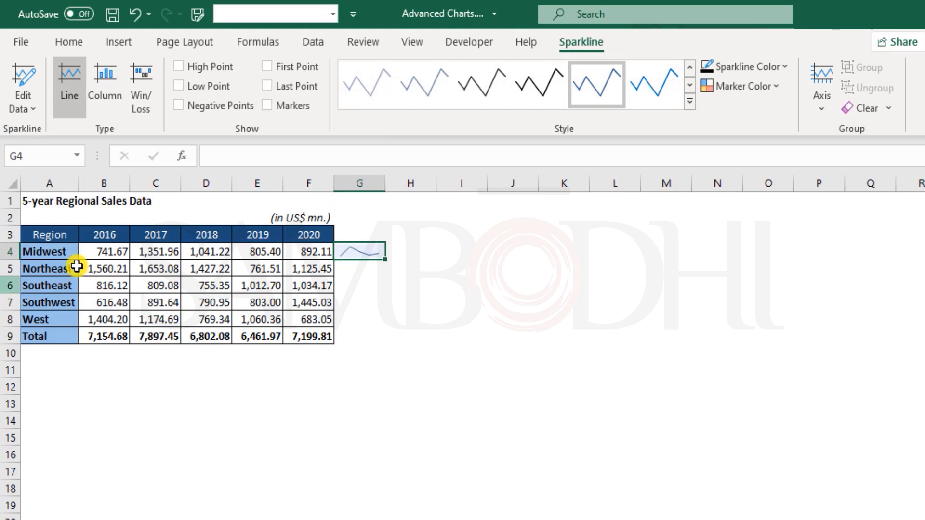
{"action": "left_click_drag", "start_coordinate": [387, 271], "coordinate": [386, 342]}
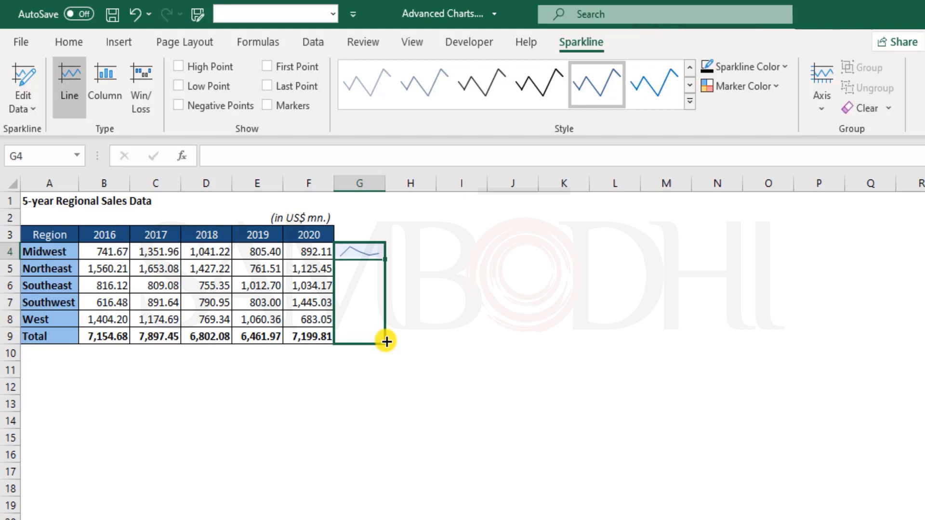
{"action": "left_click_drag", "start_coordinate": [387, 342], "coordinate": [386, 339]}
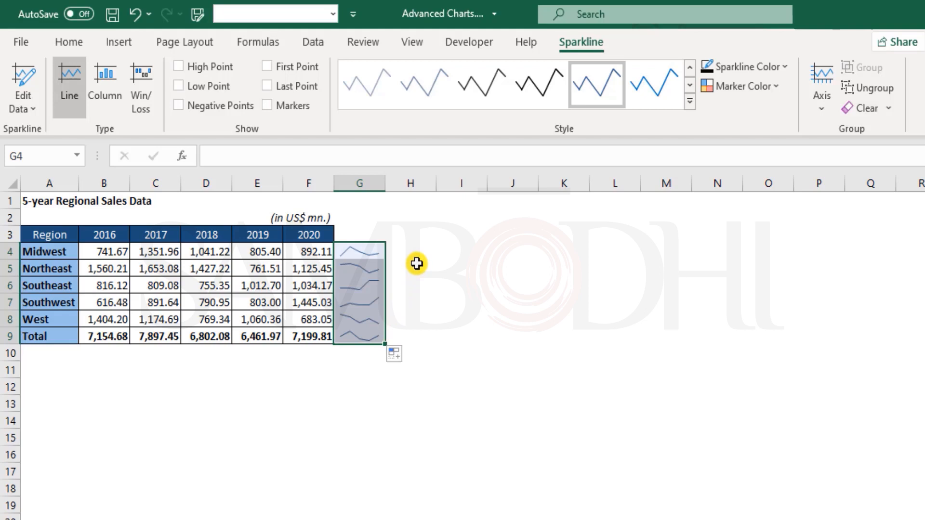
Enter the header "Trend" in cell G3 above the line sparklines.
{"action": "left_click", "coordinate": [427, 258]}
{"action": "left_click", "coordinate": [369, 233]}
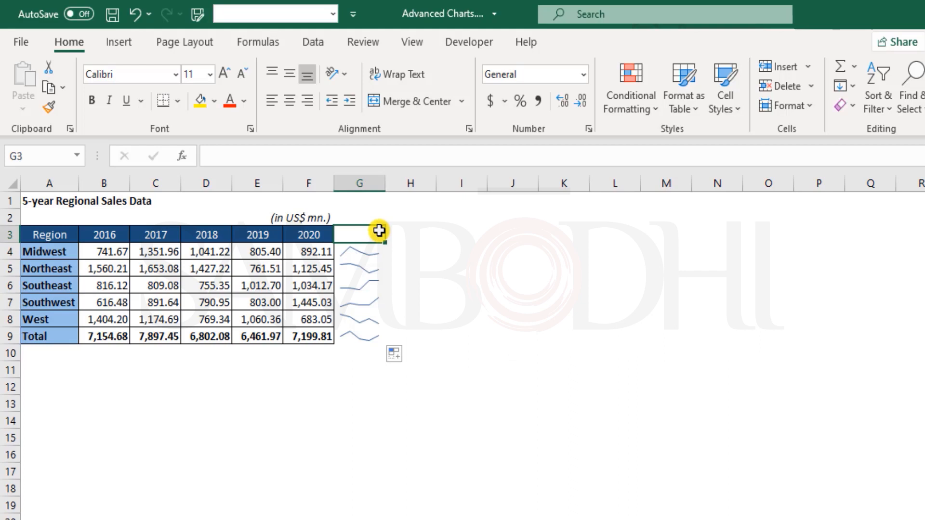
{"action": "type", "text": "Trend"}
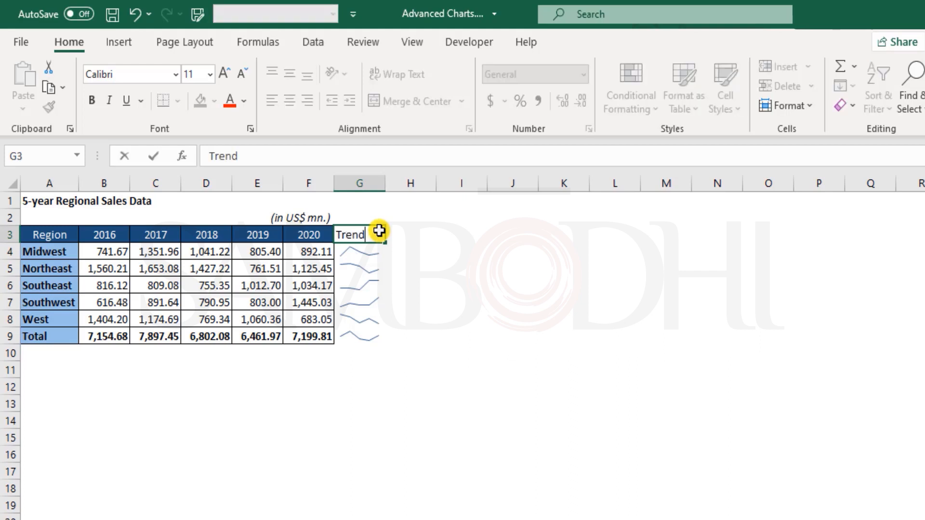
{"action": "key", "text": "Return"}
Copy the formatting of the 2020 header cell onto the Trend header in G3.
{"action": "left_click", "coordinate": [379, 231]}
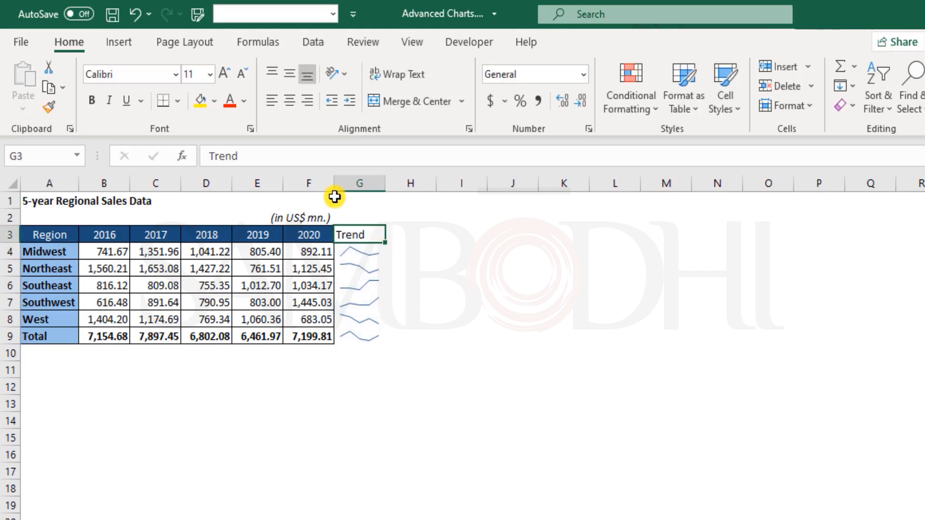
{"action": "left_click", "coordinate": [308, 239]}
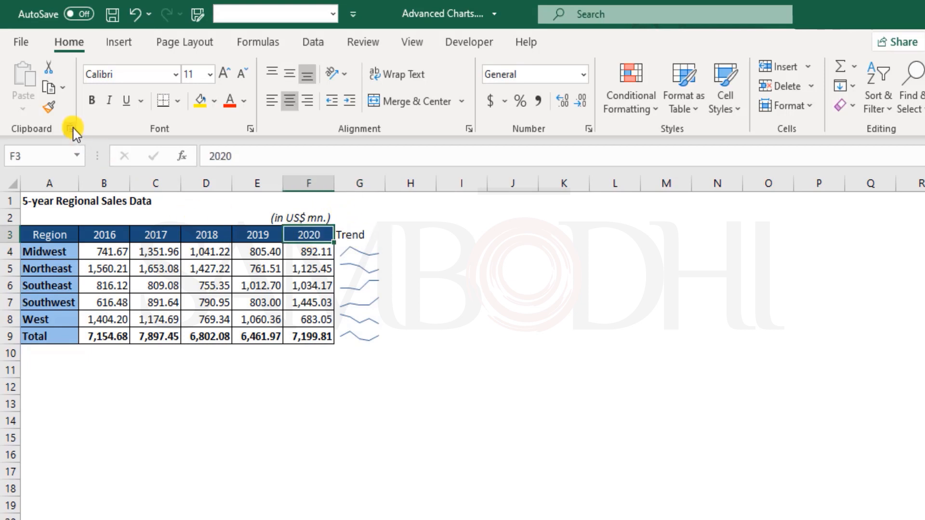
{"action": "left_click", "coordinate": [53, 105]}
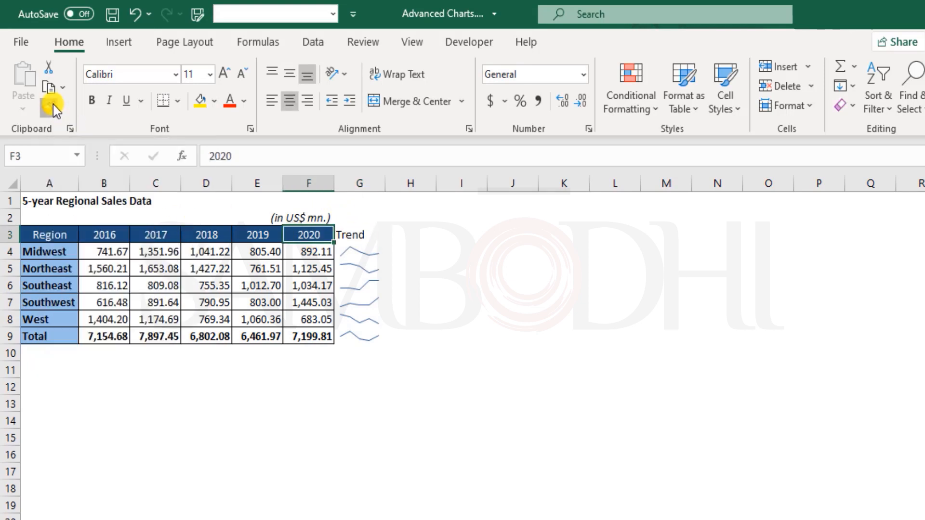
{"action": "left_click", "coordinate": [377, 237]}
{"action": "left_click", "coordinate": [468, 327]}
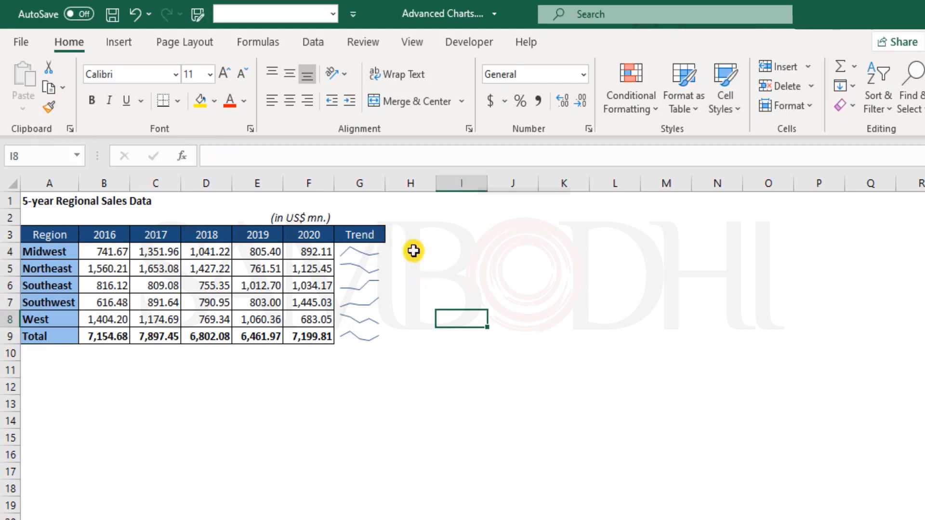
Create a Column sparkline in cell H4 using the Midwest data range B4:F4.
{"action": "left_click", "coordinate": [417, 234]}
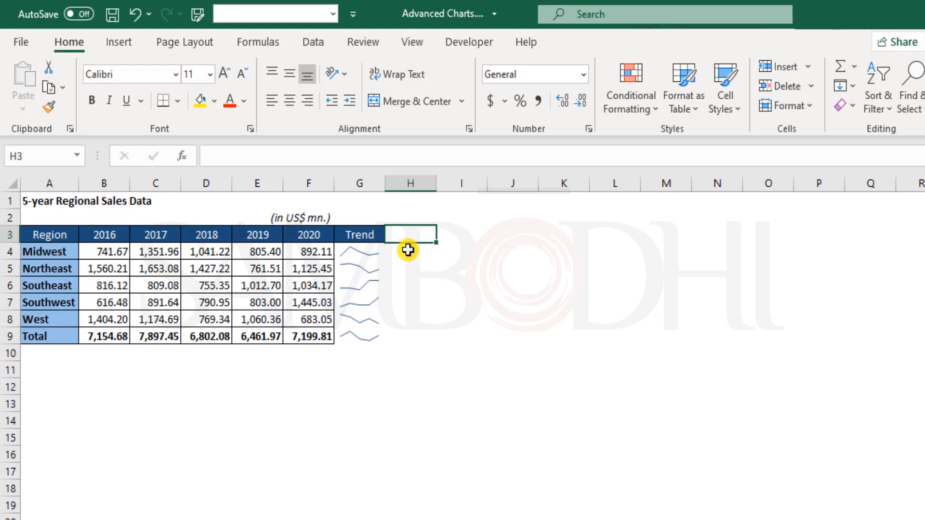
{"action": "left_click", "coordinate": [423, 247]}
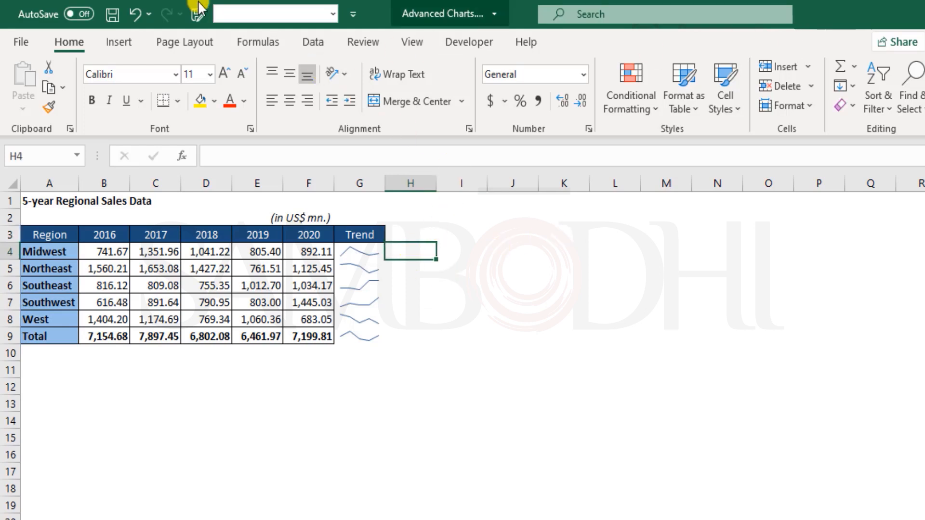
{"action": "left_click", "coordinate": [141, 46]}
{"action": "left_click", "coordinate": [687, 88]}
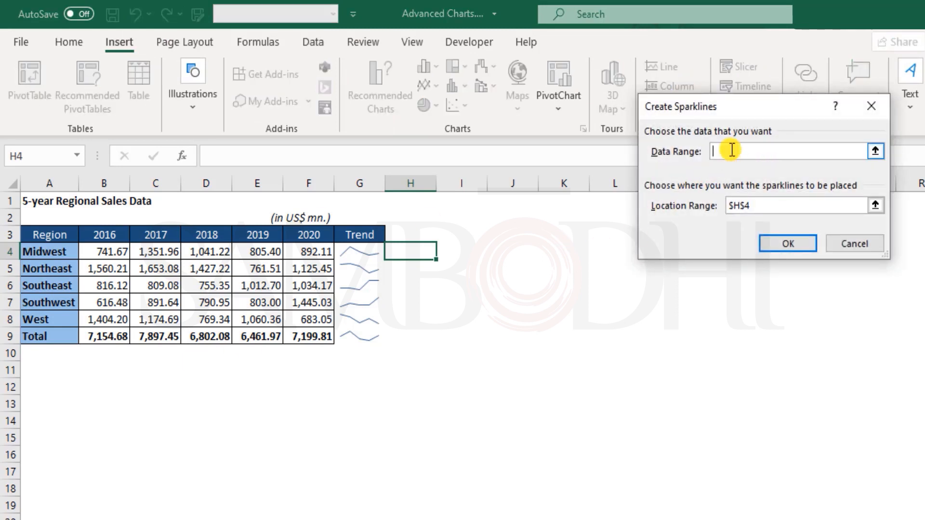
{"action": "left_click_drag", "start_coordinate": [103, 252], "coordinate": [310, 251]}
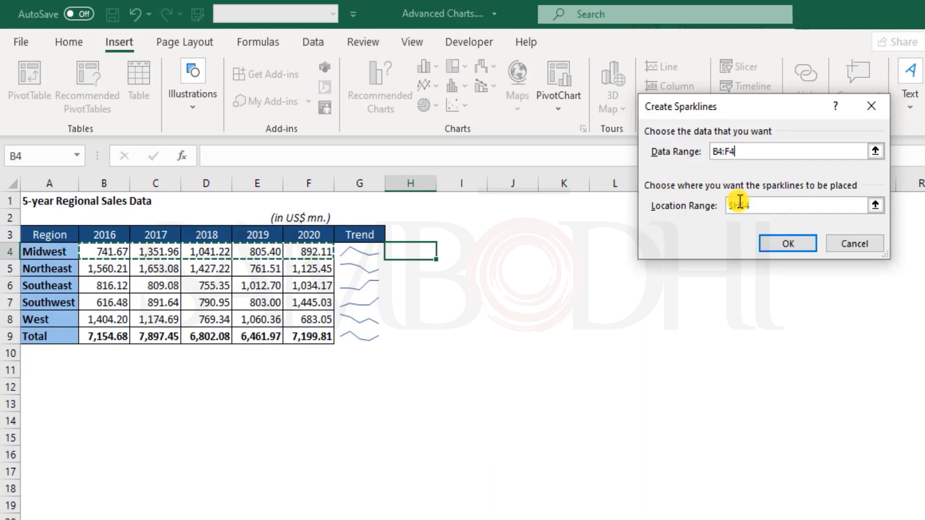
{"action": "left_click", "coordinate": [760, 205]}
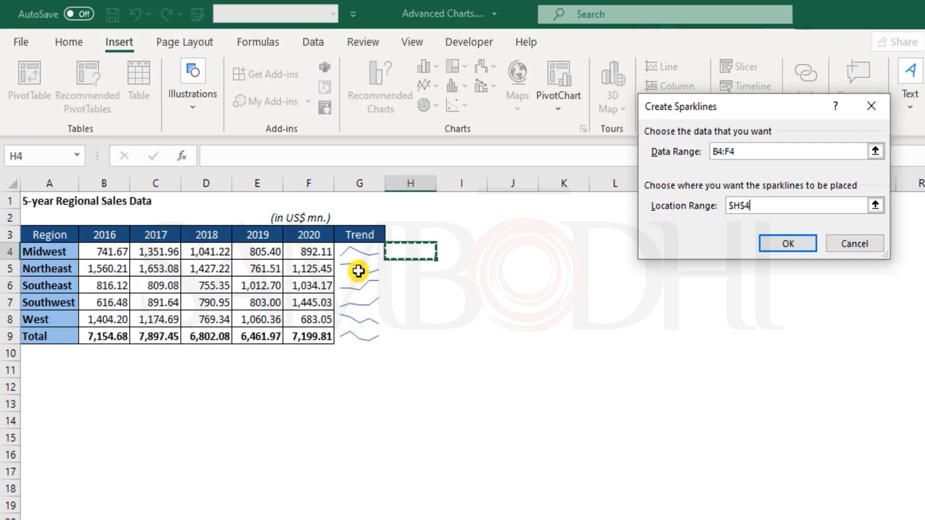
{"action": "left_click", "coordinate": [787, 245]}
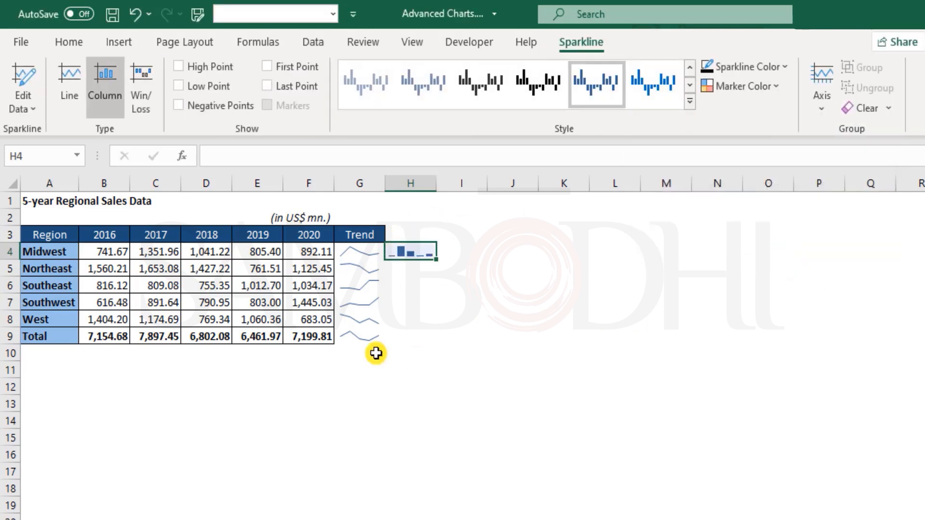
Fill the column sparkline in H4 down through H9 and compare the column sparklines with the line sparklines in column G.
{"action": "left_click_drag", "start_coordinate": [437, 264], "coordinate": [436, 343]}
{"action": "left_click", "coordinate": [500, 307]}
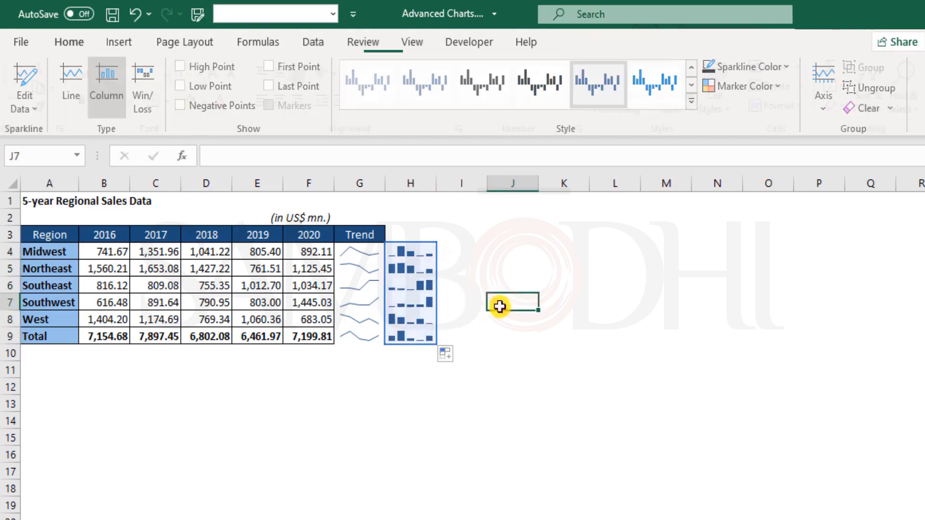
{"action": "left_click", "coordinate": [366, 251]}
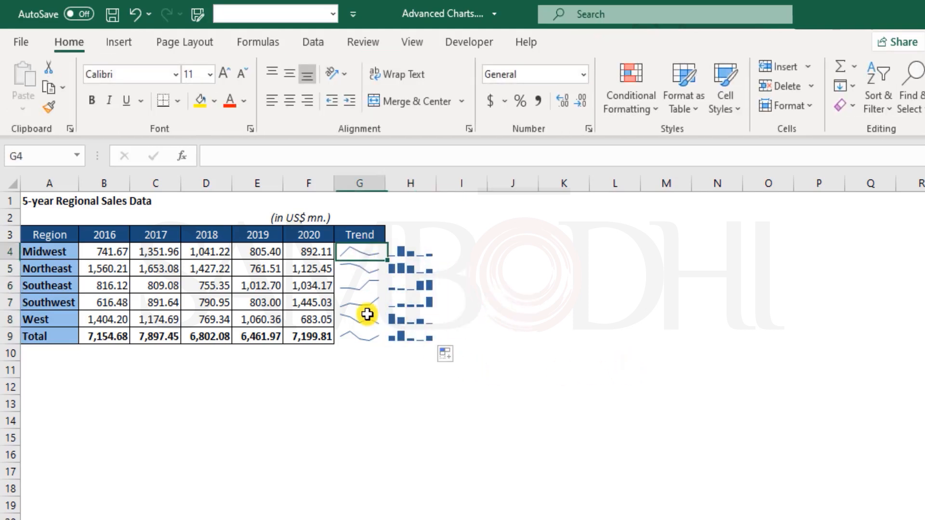
{"action": "left_click_drag", "start_coordinate": [367, 314], "coordinate": [368, 341]}
{"action": "left_click_drag", "start_coordinate": [403, 248], "coordinate": [424, 342]}
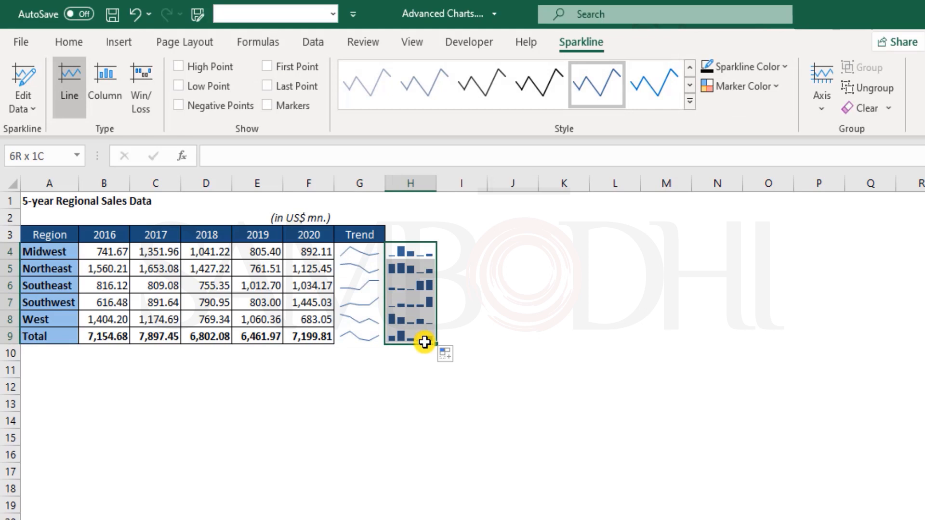
{"action": "left_click", "coordinate": [472, 267]}
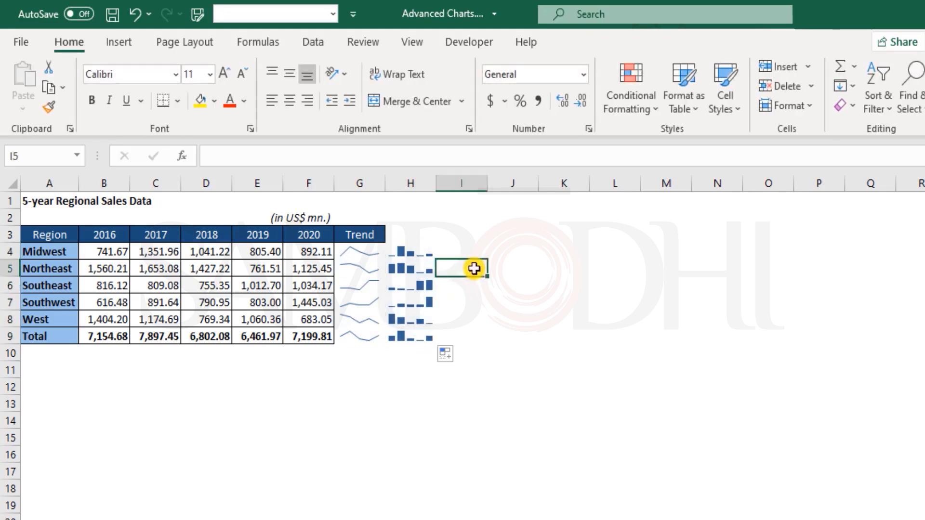
Apply an orange style to the column sparklines in H4:H9.
{"action": "left_click", "coordinate": [405, 248]}
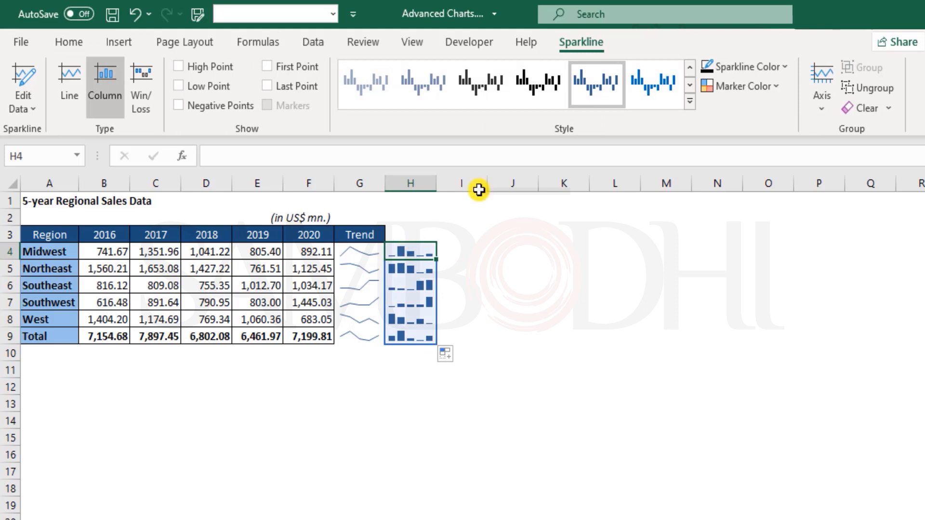
{"action": "left_click", "coordinate": [740, 87]}
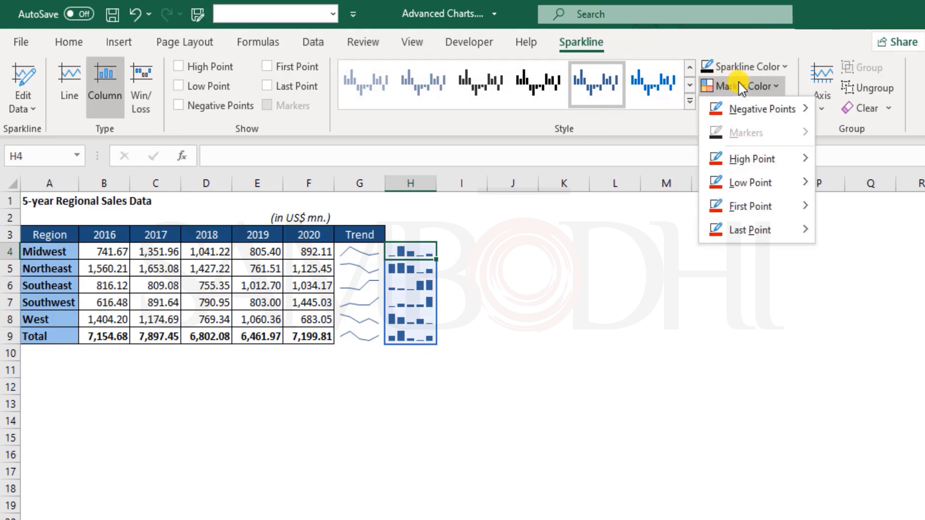
{"action": "left_click", "coordinate": [741, 89]}
{"action": "left_click", "coordinate": [690, 101]}
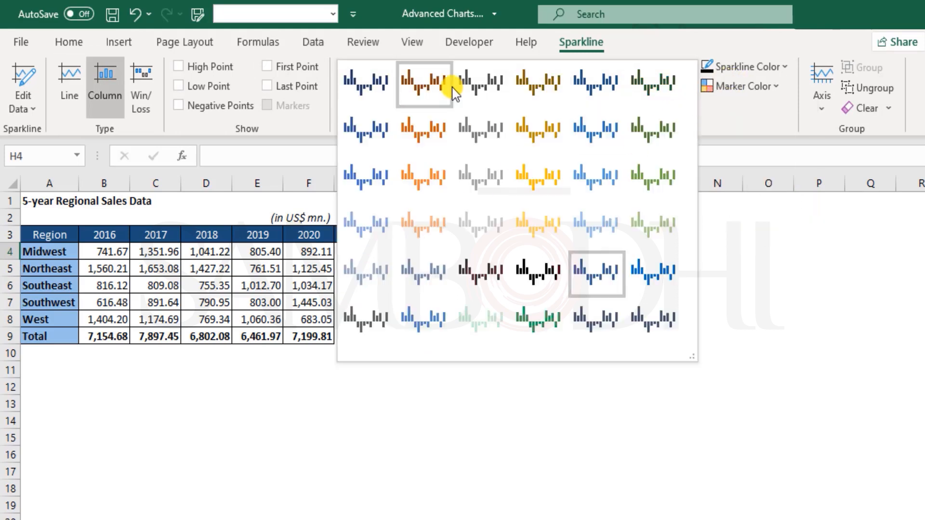
{"action": "left_click", "coordinate": [434, 183]}
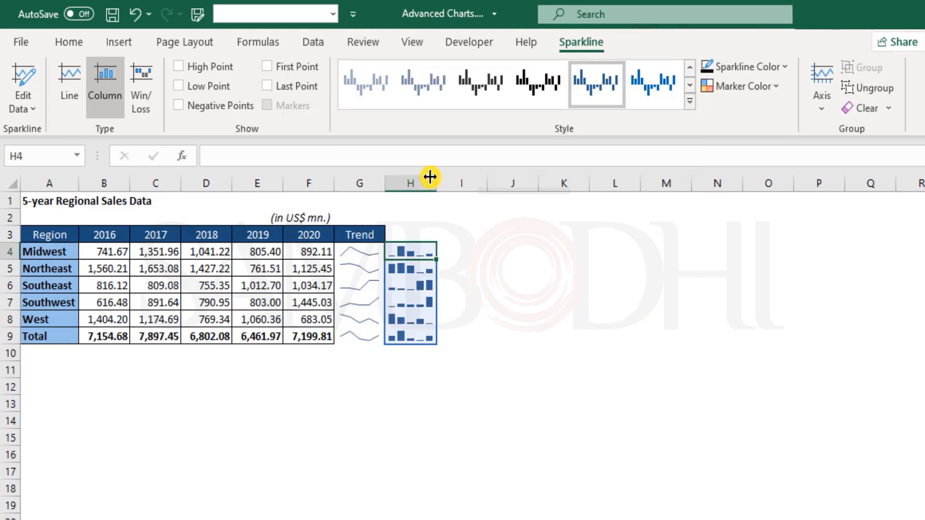
{"action": "left_click", "coordinate": [527, 315]}
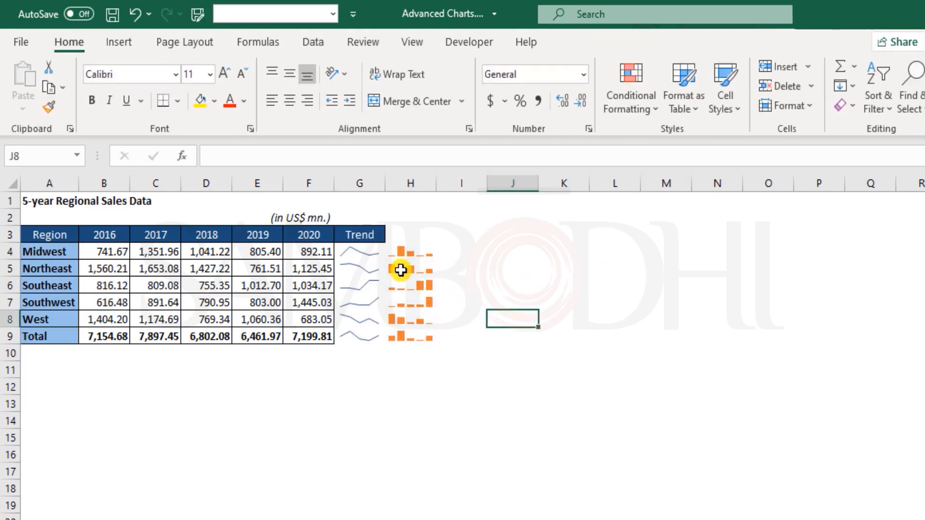
Highlight the High Point in the column sparklines in H4:H9.
{"action": "left_click", "coordinate": [401, 269]}
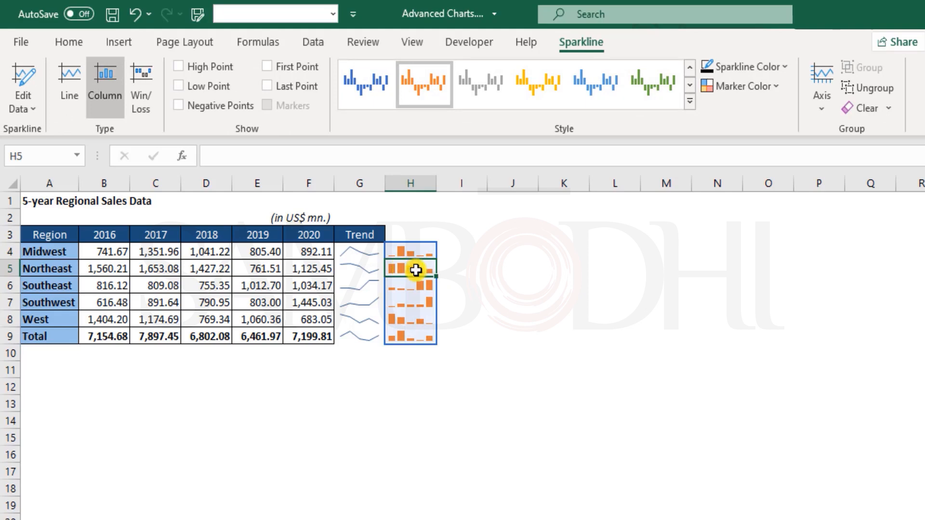
{"action": "left_click", "coordinate": [180, 67]}
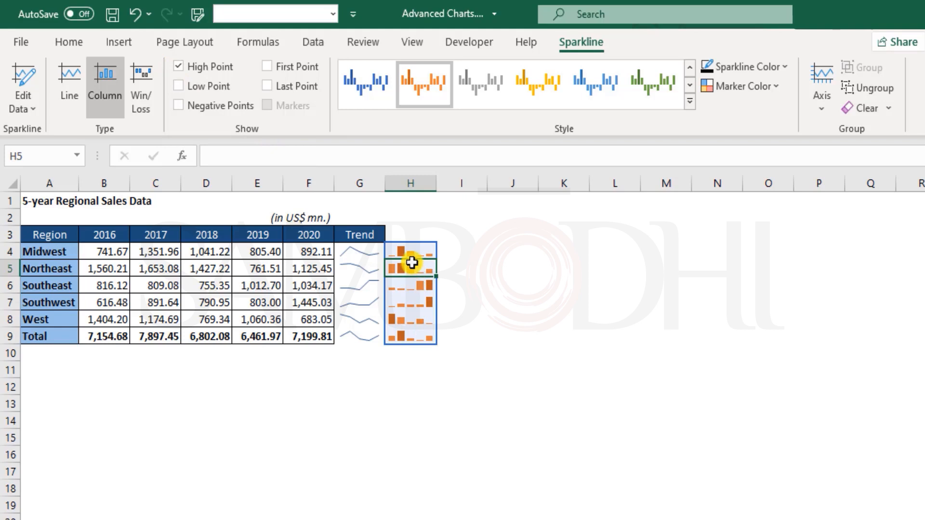
{"action": "left_click", "coordinate": [446, 303]}
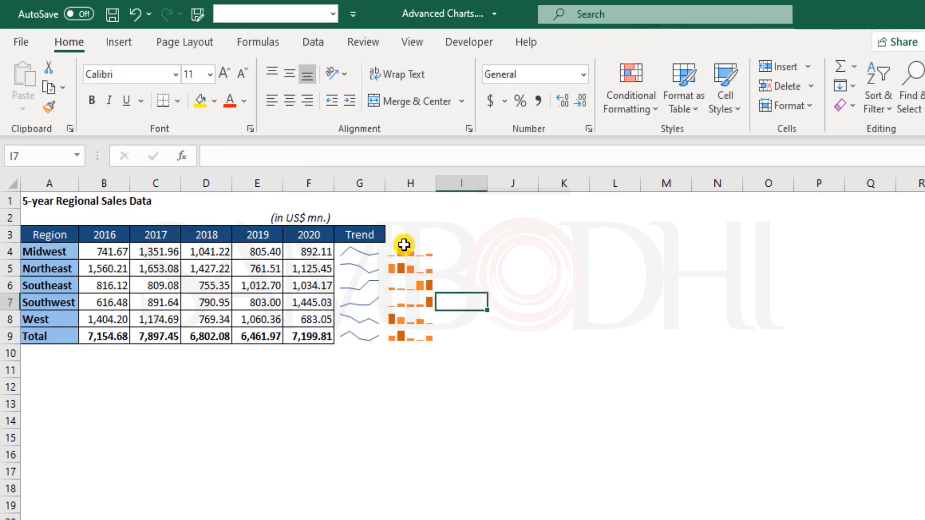
Remove the High Point, First Point and Last Point highlights from the column sparklines in H4:H9.
{"action": "left_click", "coordinate": [411, 300]}
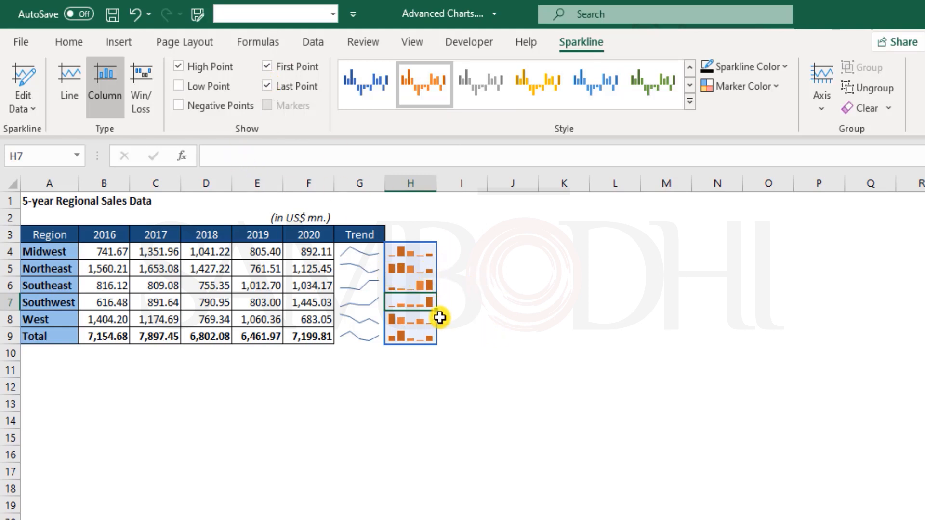
{"action": "left_click", "coordinate": [179, 67]}
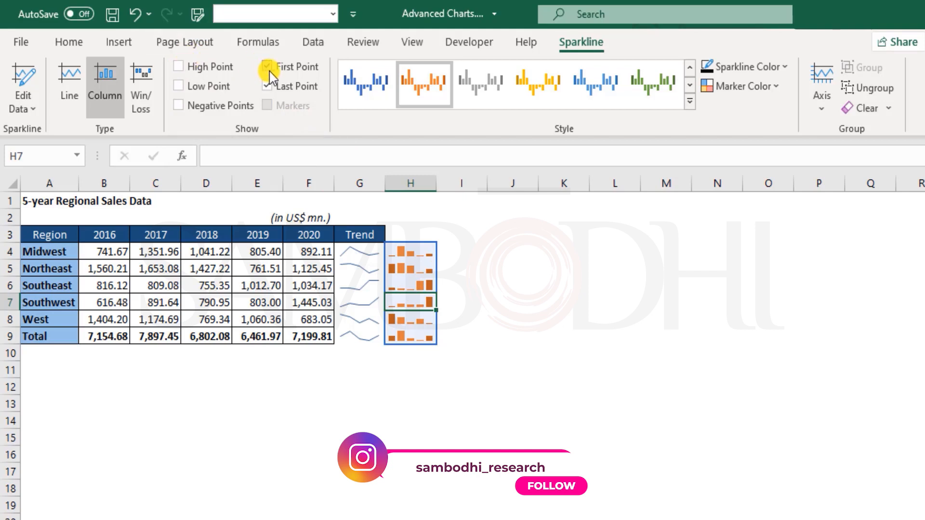
{"action": "left_click", "coordinate": [270, 86]}
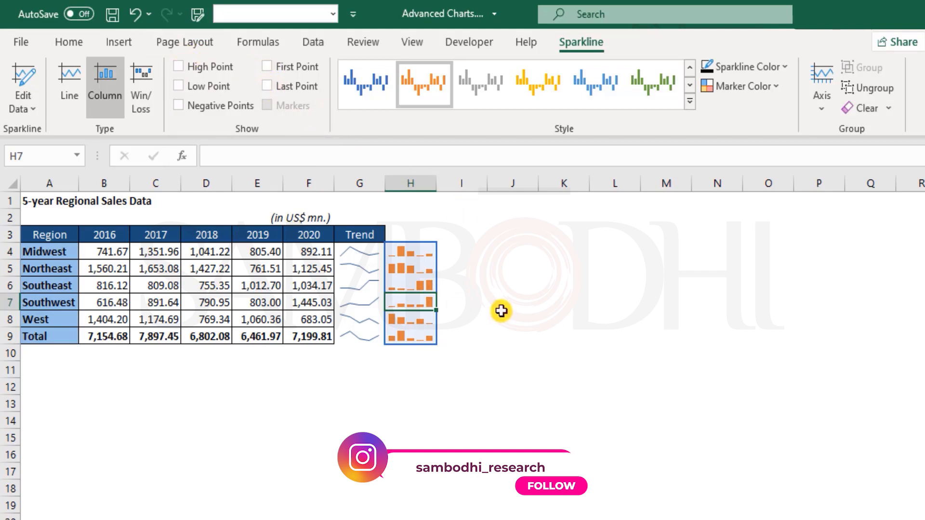
{"action": "left_click", "coordinate": [500, 388]}
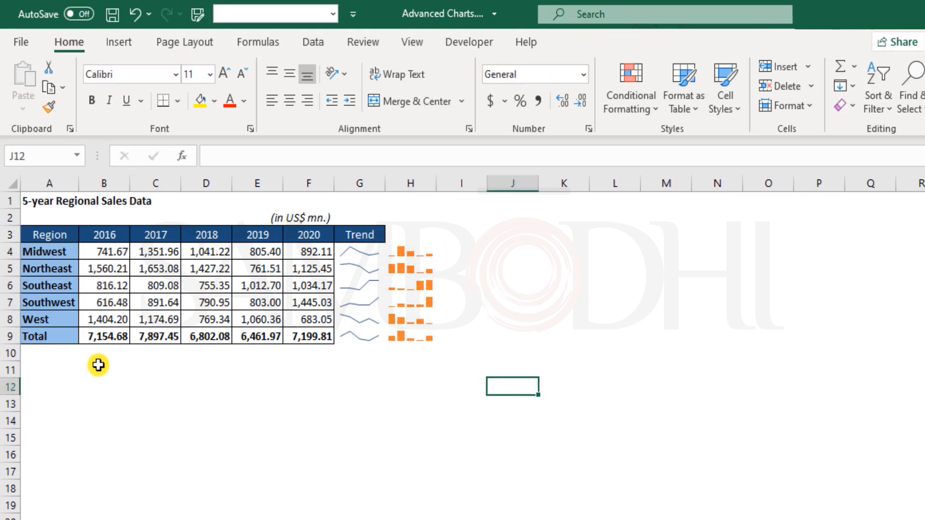
Create a Column sparkline in cell B11 comparing the regions' 2016 sales, using the data range B4:B8.
{"action": "left_click_drag", "start_coordinate": [101, 368], "coordinate": [315, 371]}
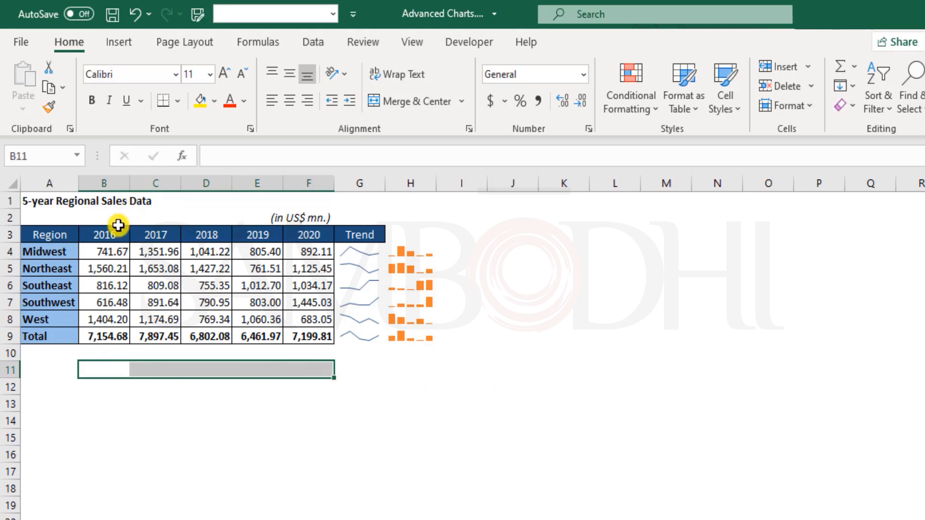
{"action": "left_click", "coordinate": [118, 365]}
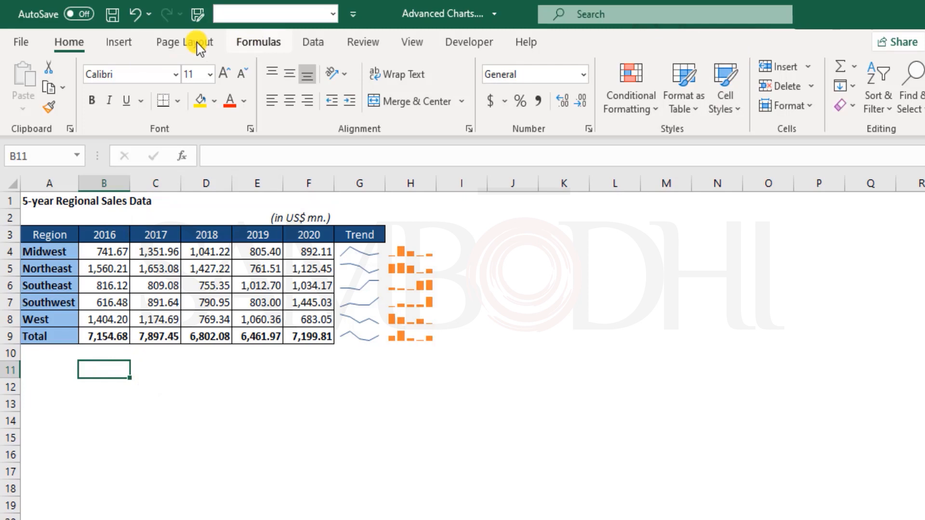
{"action": "left_click", "coordinate": [135, 43]}
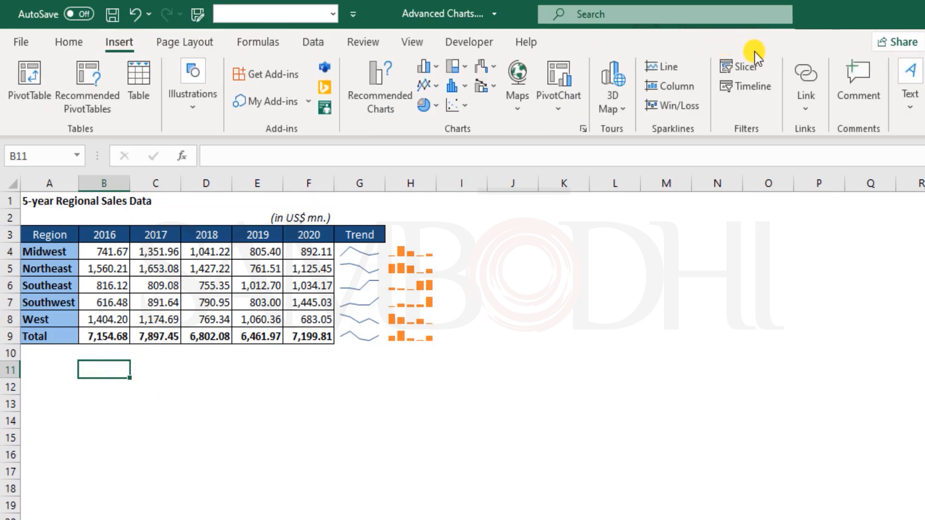
{"action": "left_click", "coordinate": [671, 85]}
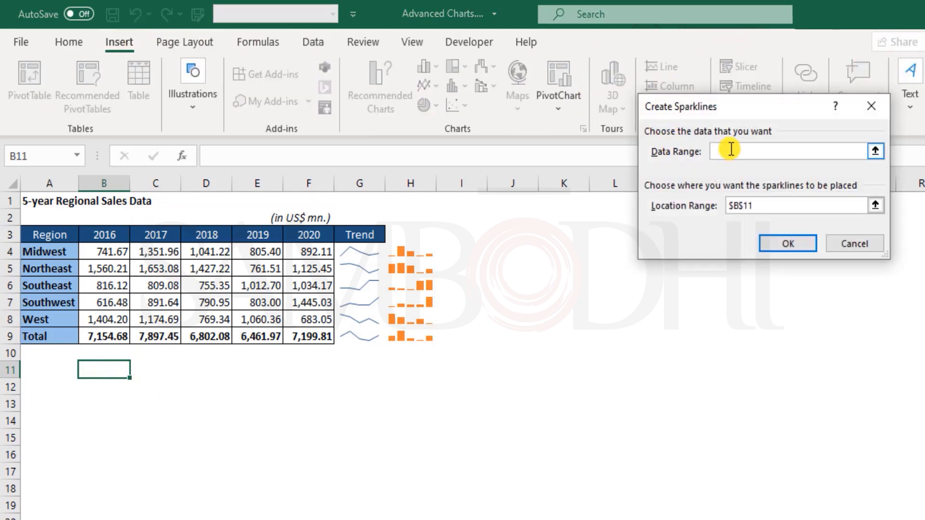
{"action": "left_click_drag", "start_coordinate": [105, 252], "coordinate": [98, 320]}
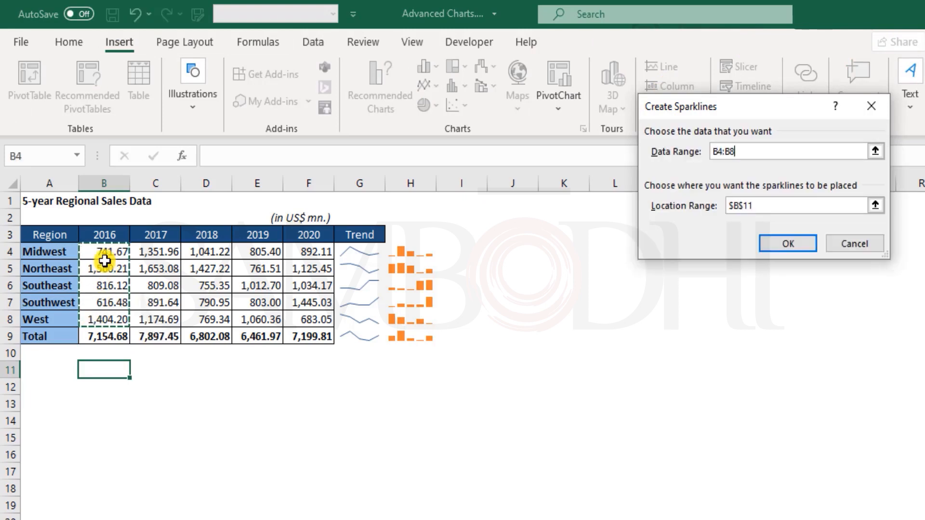
{"action": "left_click", "coordinate": [781, 205]}
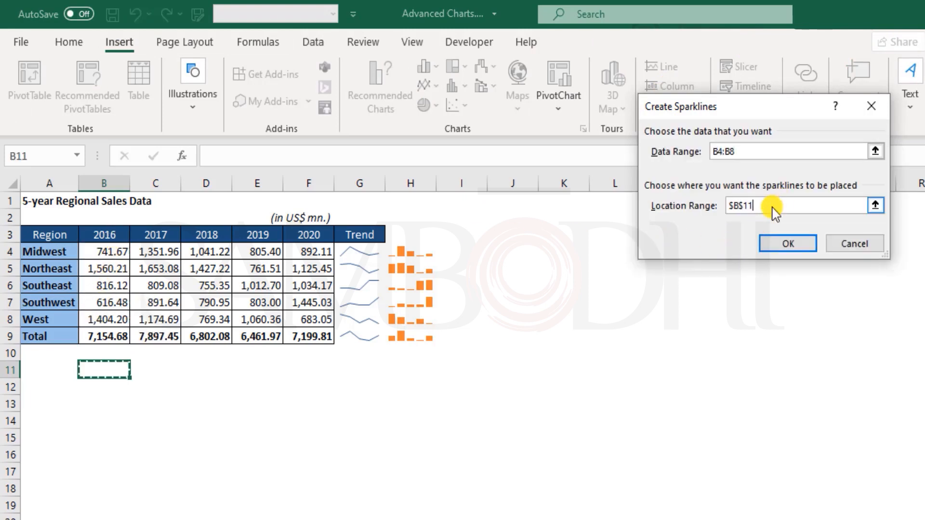
{"action": "left_click", "coordinate": [786, 247]}
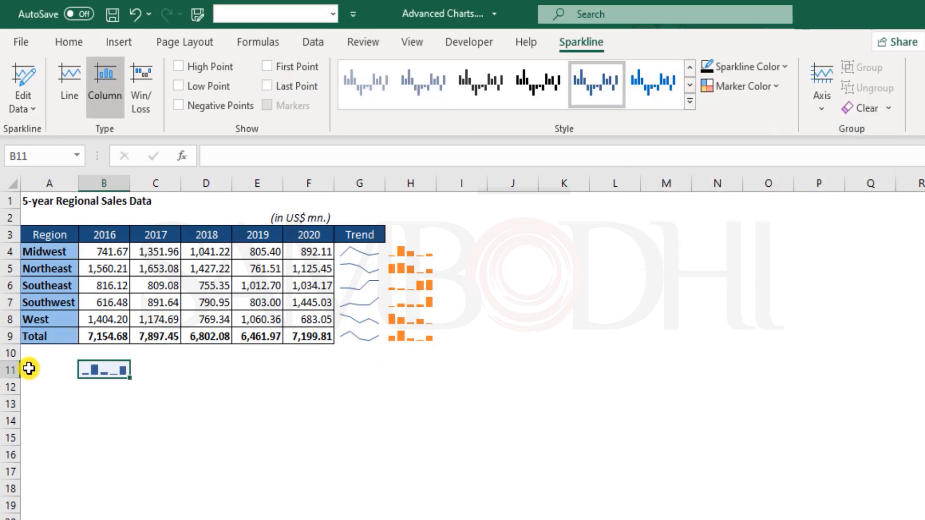
Make row 11 taller and fill the column sparkline from B11 across to F11.
{"action": "left_click_drag", "start_coordinate": [13, 381], "coordinate": [13, 412]}
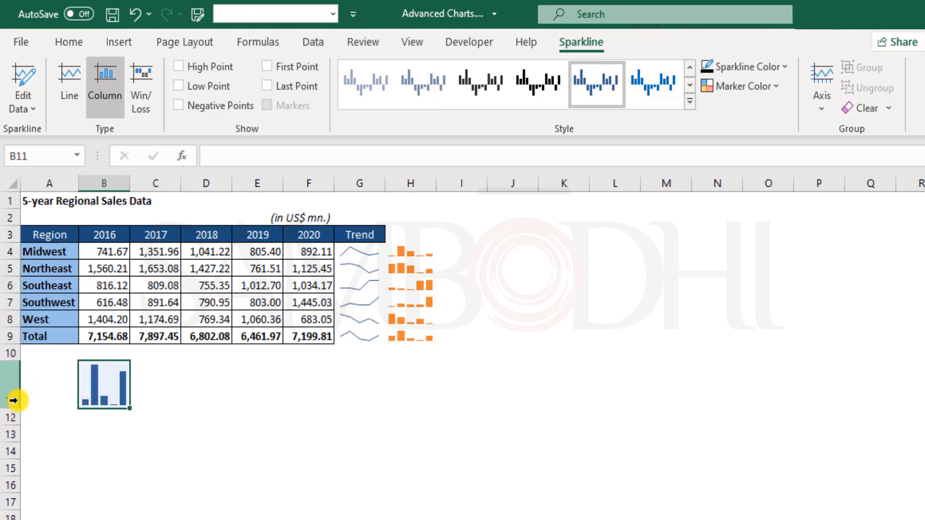
{"action": "left_click_drag", "start_coordinate": [130, 409], "coordinate": [358, 410]}
{"action": "left_click", "coordinate": [422, 379]}
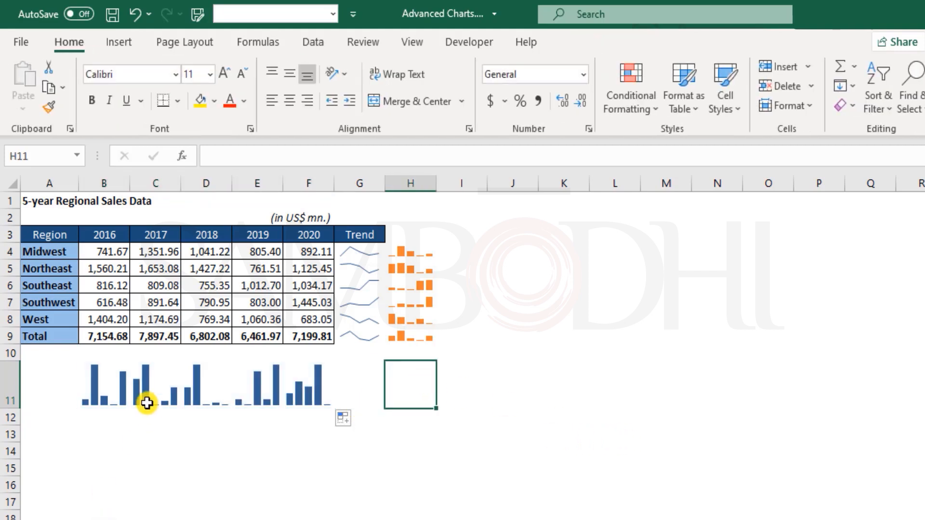
Change the sparklines in B11:F11 to the Line type.
{"action": "left_click_drag", "start_coordinate": [99, 385], "coordinate": [305, 372]}
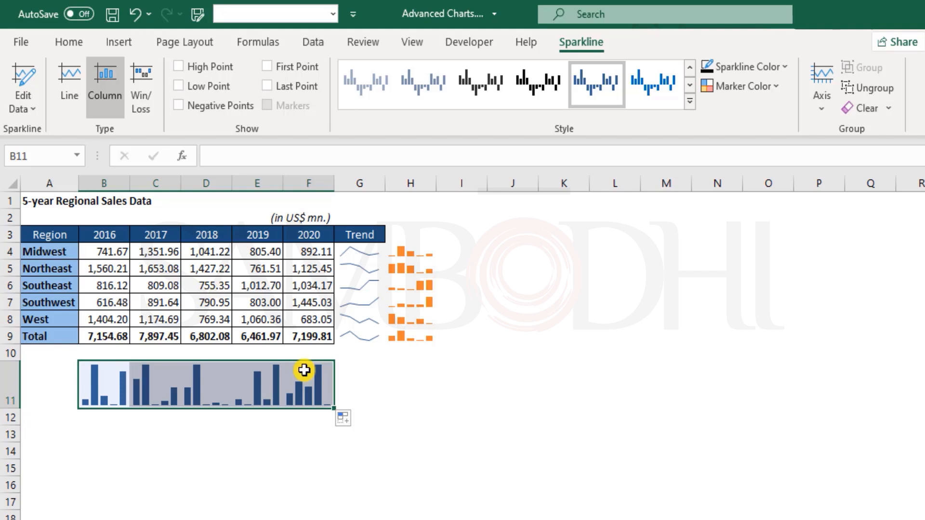
{"action": "left_click", "coordinate": [68, 76]}
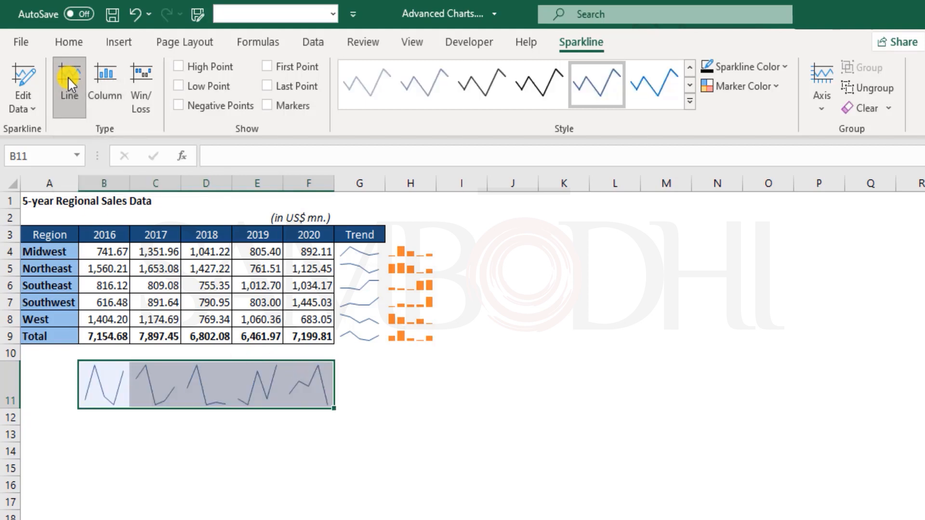
{"action": "left_click", "coordinate": [424, 382]}
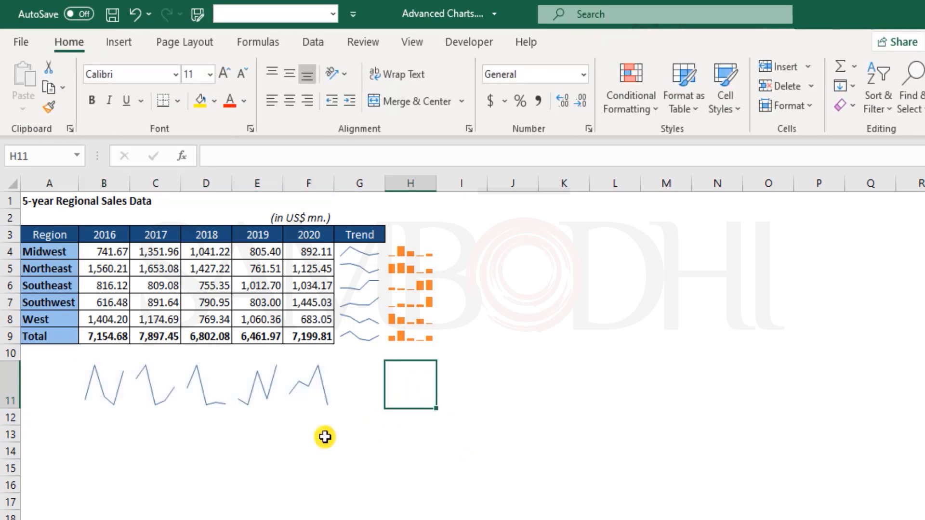
Apply All Borders to the sparkline cells B11:F11.
{"action": "left_click_drag", "start_coordinate": [81, 391], "coordinate": [313, 386]}
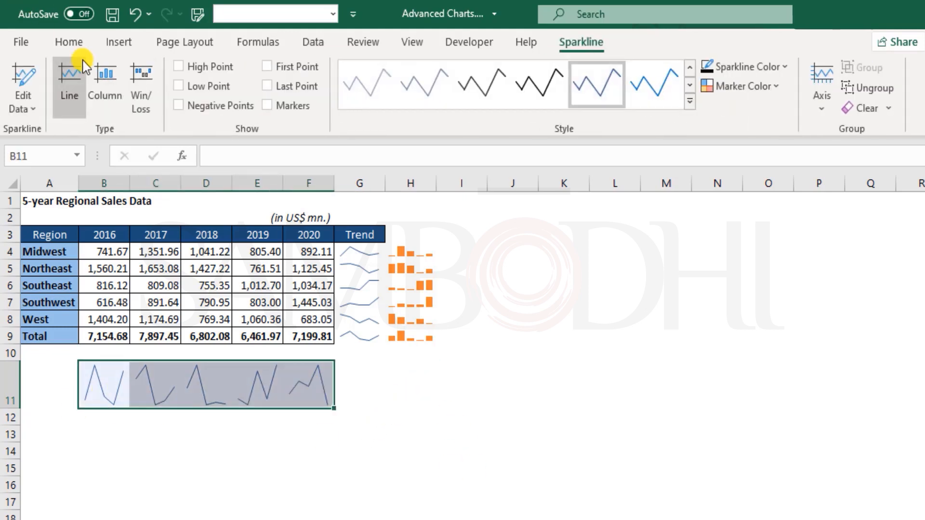
{"action": "left_click", "coordinate": [77, 40]}
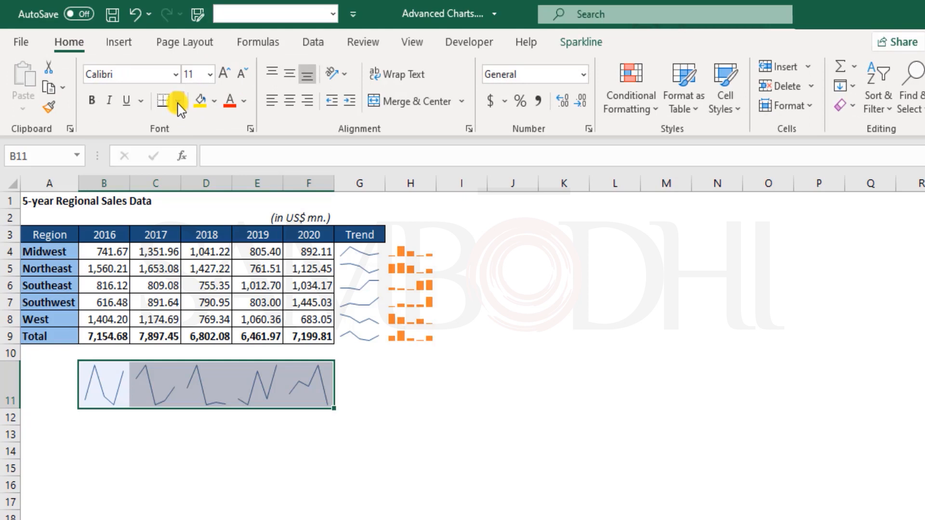
{"action": "left_click", "coordinate": [178, 100]}
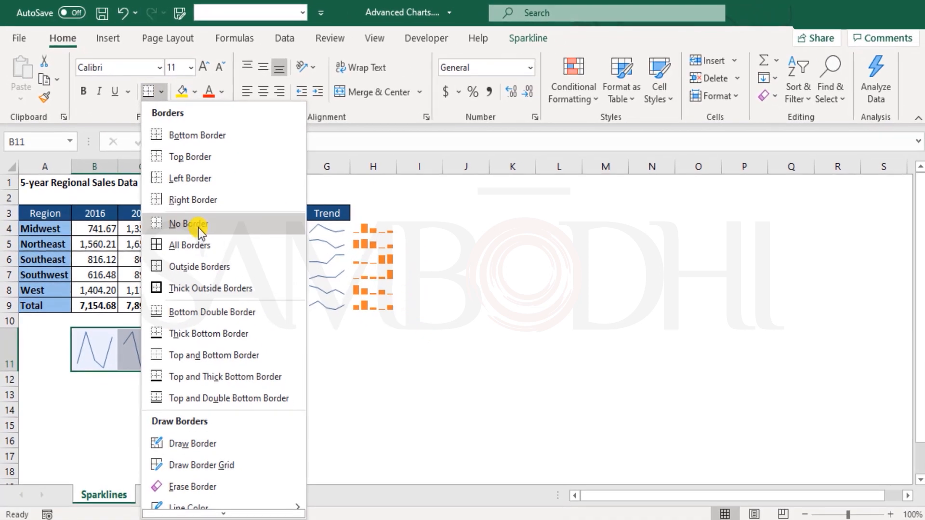
{"action": "left_click", "coordinate": [202, 243]}
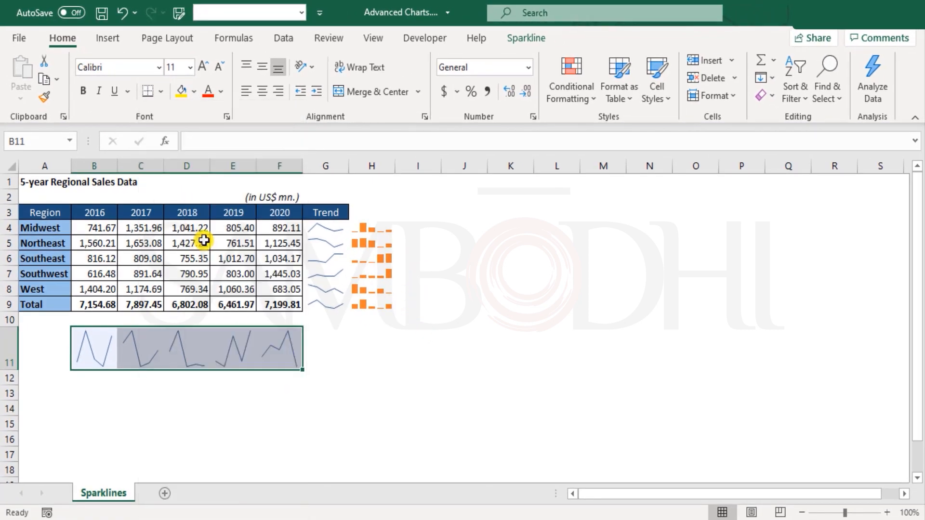
{"action": "left_click", "coordinate": [382, 332]}
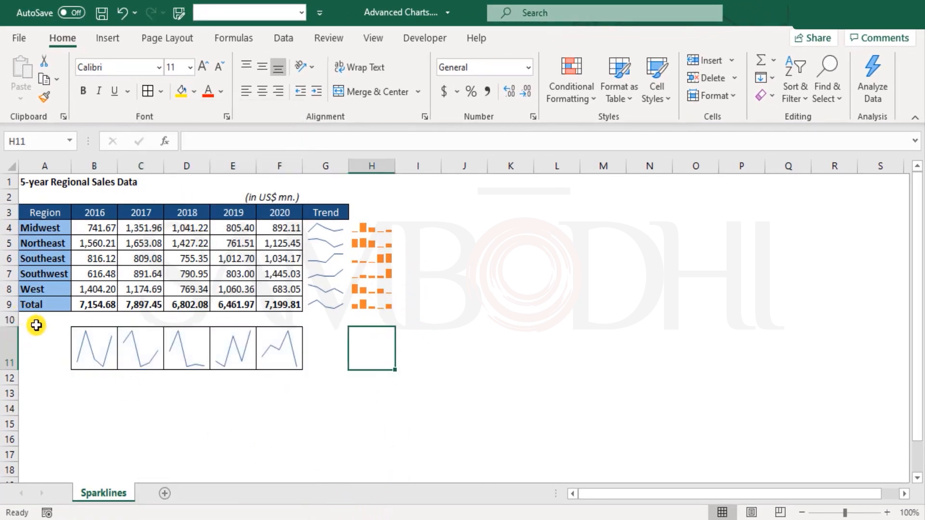
Delete the empty row 10 so the sparkline row sits directly below the Total row.
{"action": "left_click", "coordinate": [10, 320]}
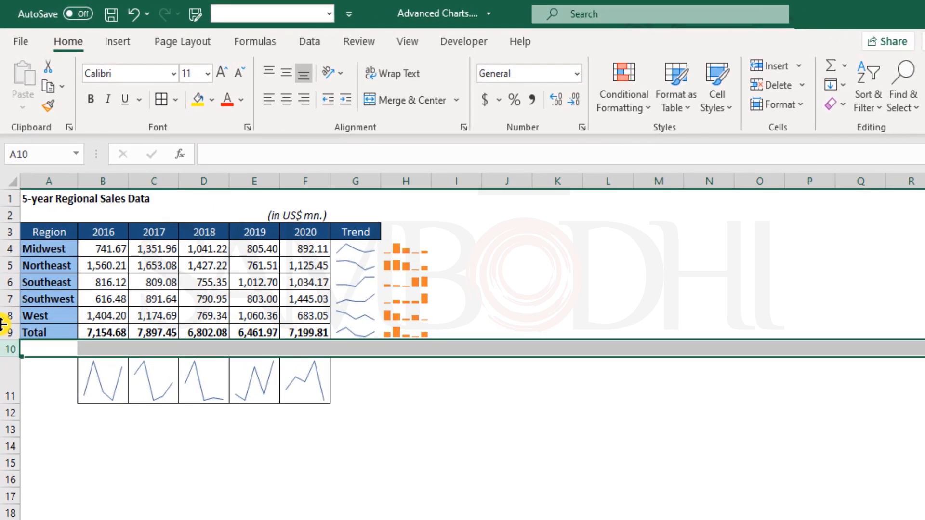
{"action": "key", "text": "ctrl+minus"}
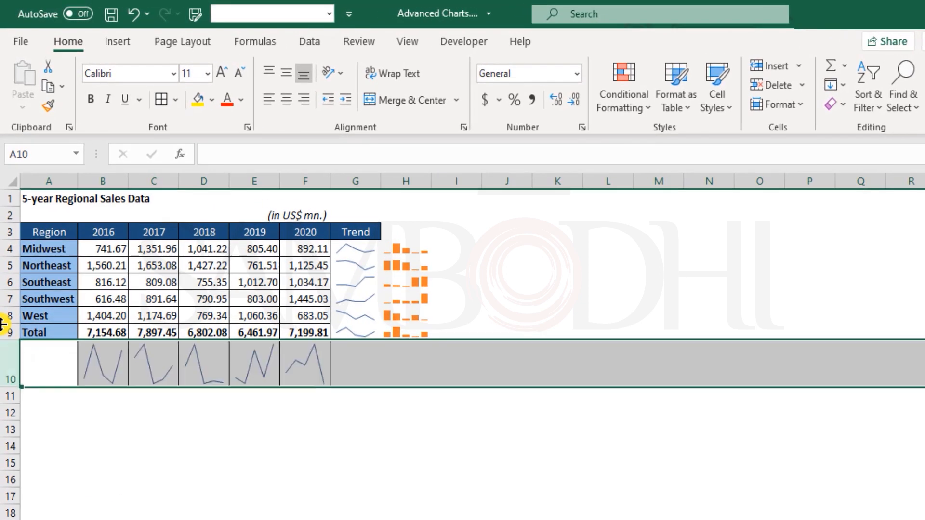
{"action": "left_click", "coordinate": [92, 353]}
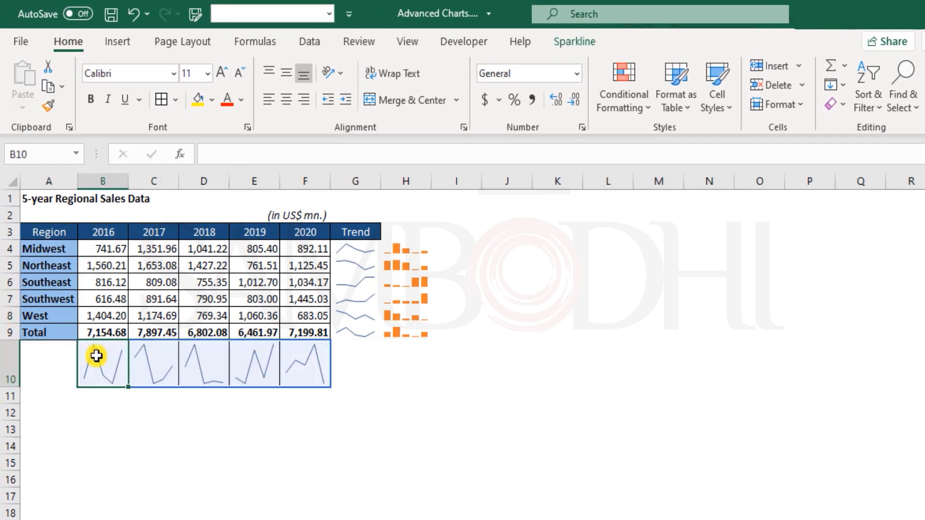
Enter the label "Trend" in cell A10 beside the sparkline row.
{"action": "left_click", "coordinate": [32, 368]}
{"action": "type", "text": "Treend"}
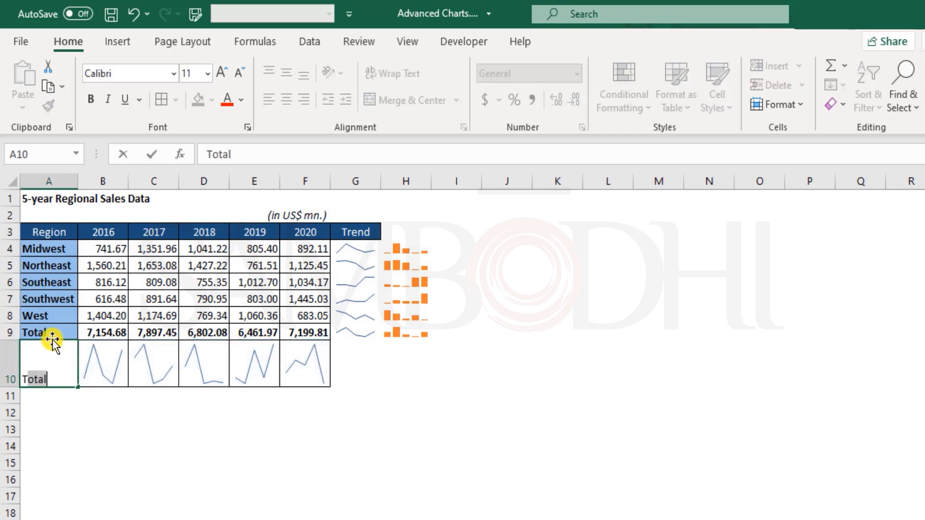
{"action": "key", "text": "BackSpace"}
{"action": "key", "text": "BackSpace"}
{"action": "key", "text": "BackSpace"}
{"action": "key", "text": "BackSpace"}
{"action": "type", "text": "end"}
{"action": "key", "text": "Return"}
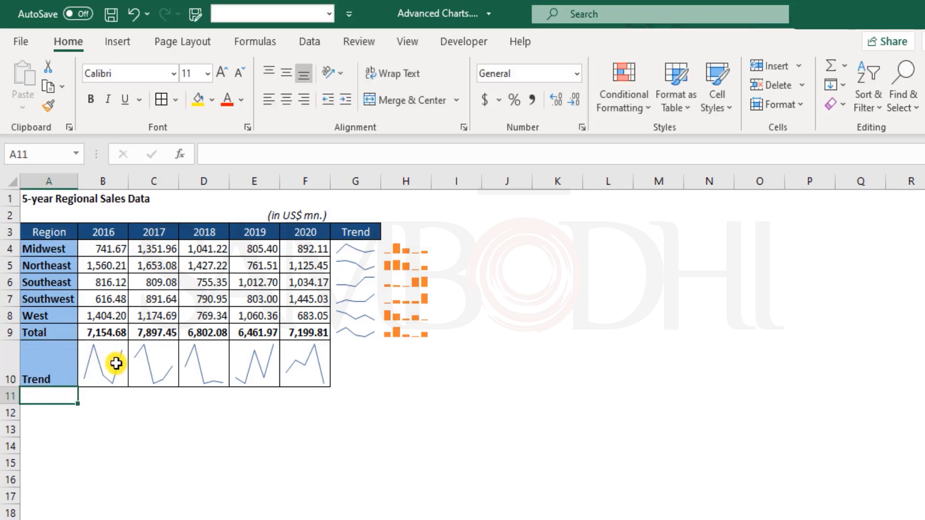
Try the Column type on the sparklines in B10:F10 and undo the change.
{"action": "left_click", "coordinate": [115, 356]}
{"action": "key", "text": "shift+Right"}
{"action": "key", "text": "shift+Right"}
{"action": "left_click_drag", "start_coordinate": [260, 353], "coordinate": [310, 355]}
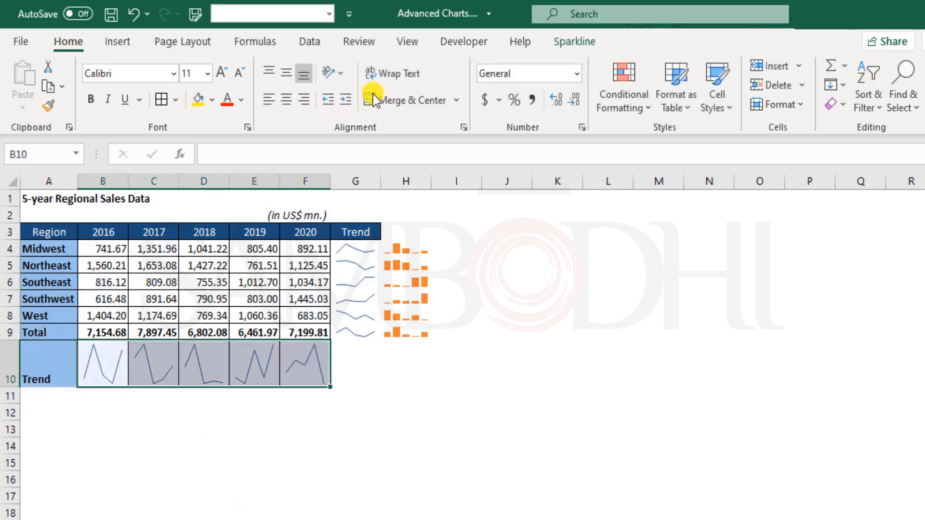
{"action": "left_click", "coordinate": [124, 46]}
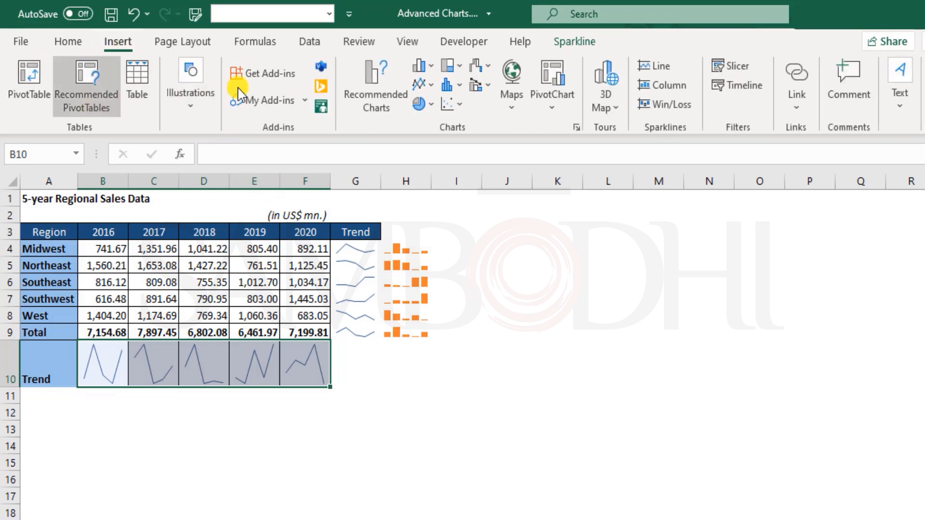
{"action": "left_click", "coordinate": [582, 46]}
{"action": "left_click", "coordinate": [102, 83]}
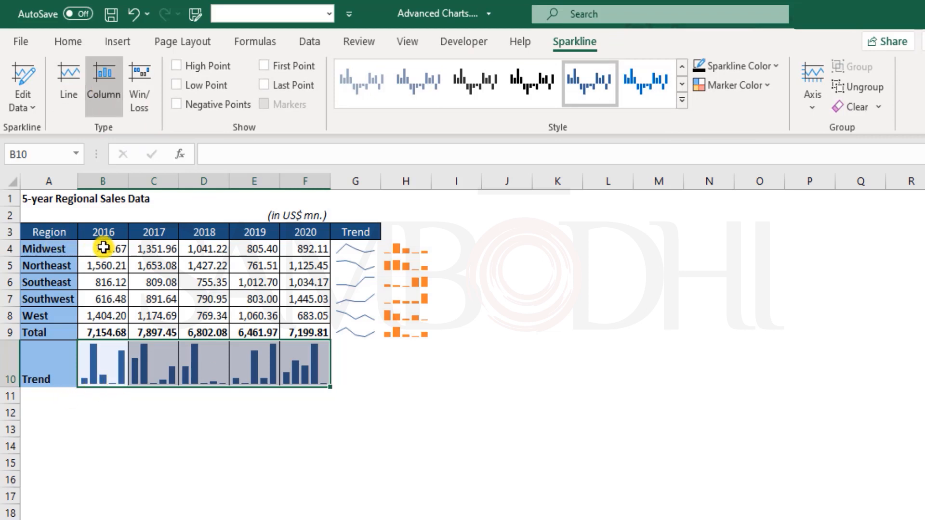
{"action": "left_click", "coordinate": [440, 391]}
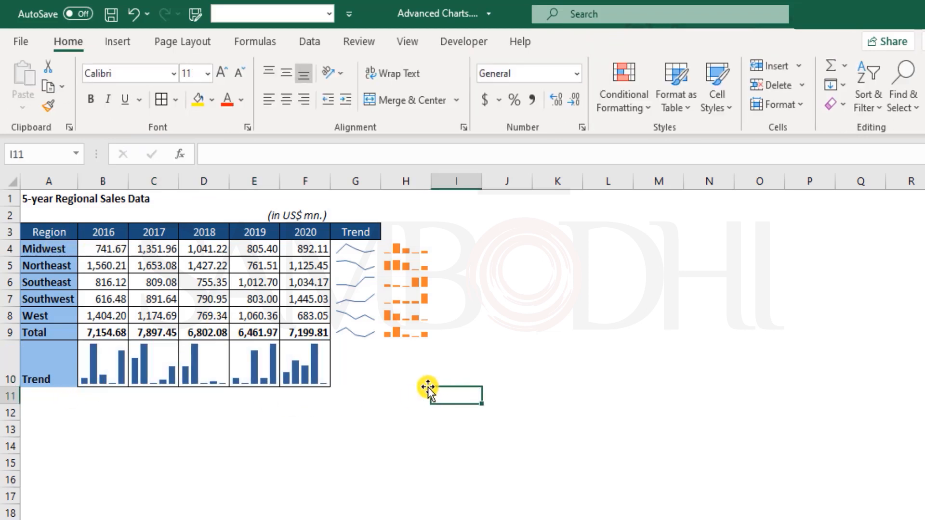
{"action": "key", "text": "ctrl+z"}
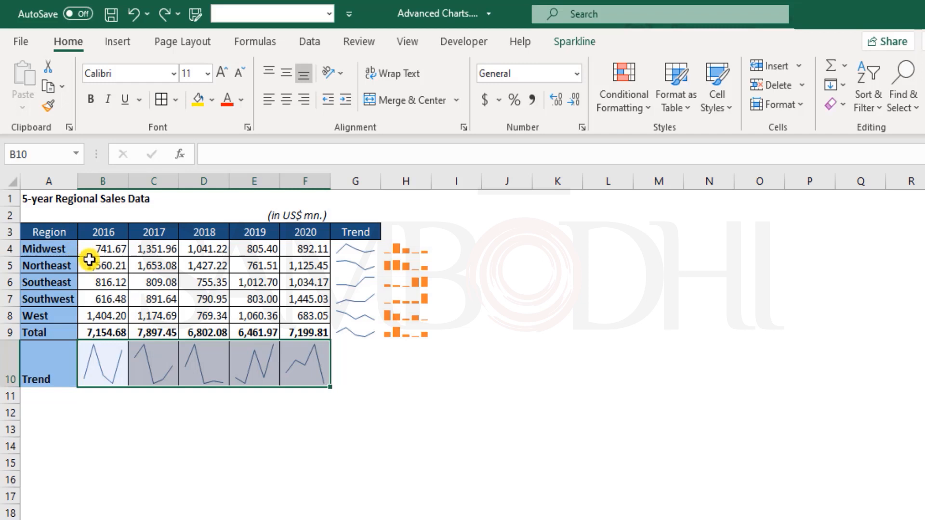
Convert the line sparklines in B10:F10 to Column sparklines for comparing the regions within each year.
{"action": "left_click_drag", "start_coordinate": [100, 249], "coordinate": [115, 303]}
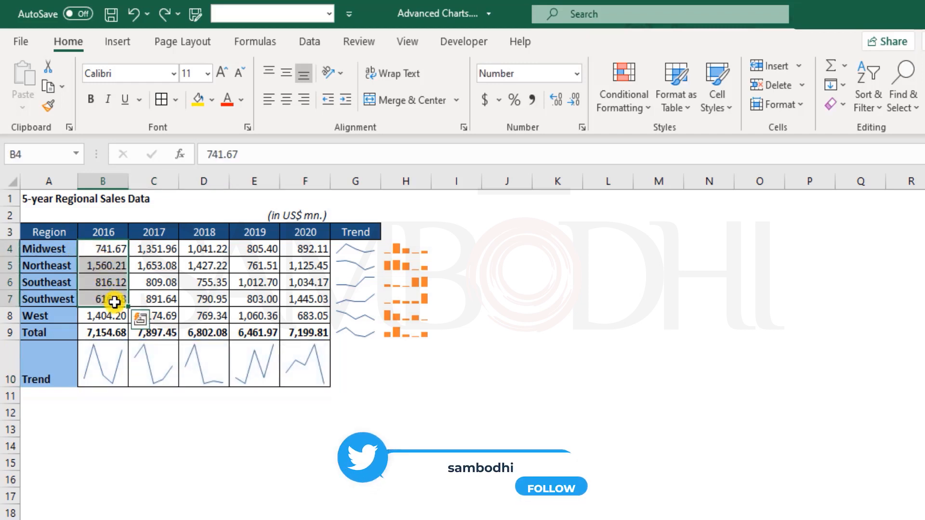
{"action": "left_click_drag", "start_coordinate": [113, 322], "coordinate": [114, 316]}
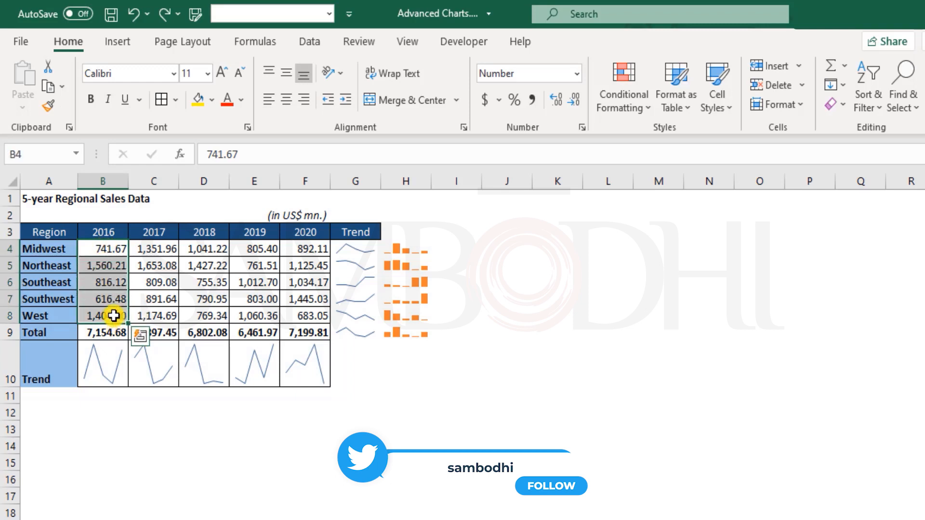
{"action": "left_click_drag", "start_coordinate": [102, 371], "coordinate": [327, 359]}
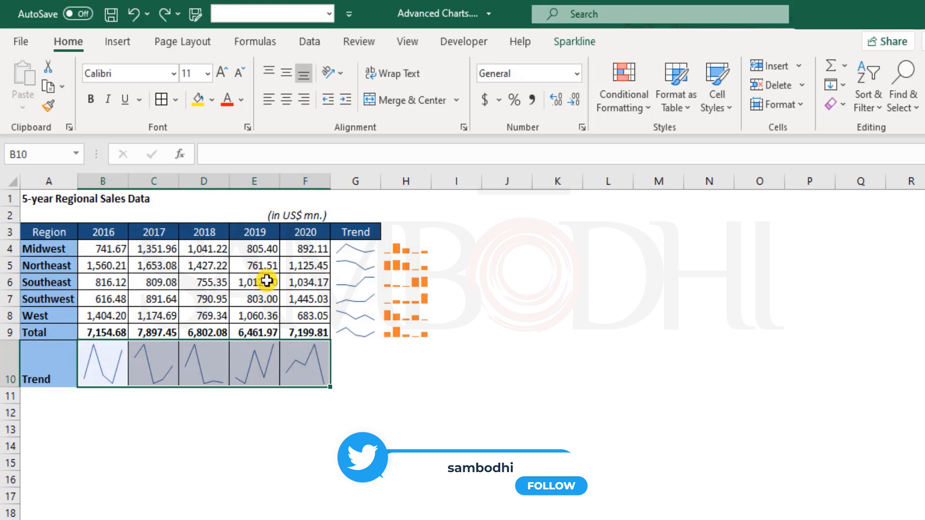
{"action": "left_click", "coordinate": [574, 42]}
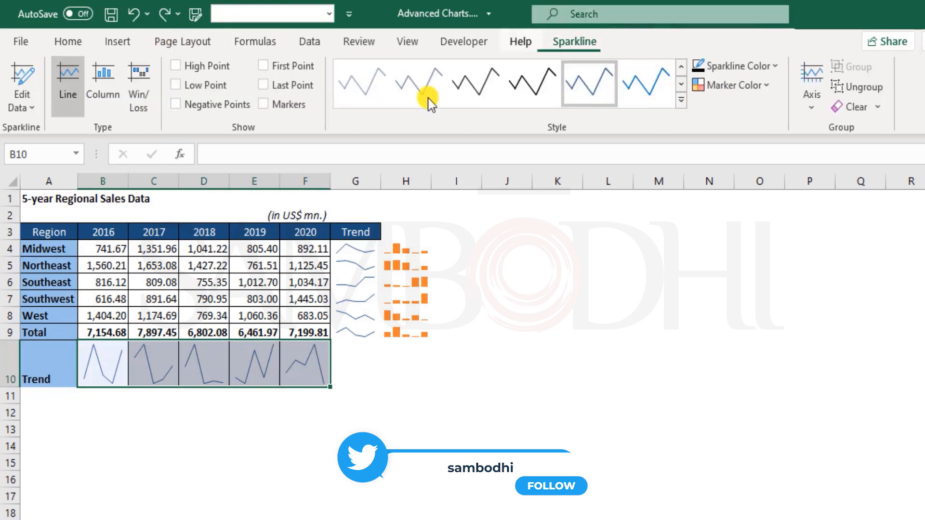
{"action": "left_click", "coordinate": [106, 82]}
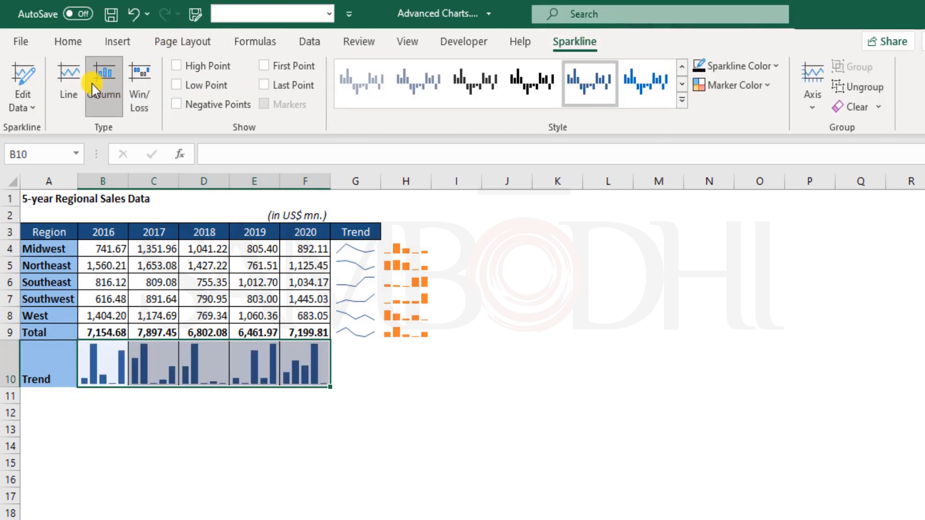
{"action": "left_click", "coordinate": [433, 426]}
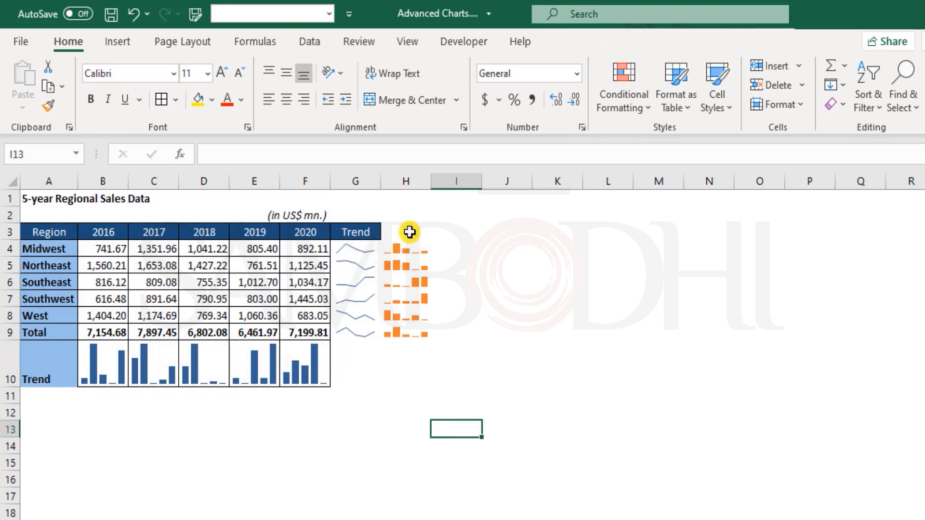
Replace the label in cell A10 with "Contribution".
{"action": "left_click_drag", "start_coordinate": [406, 247], "coordinate": [363, 332]}
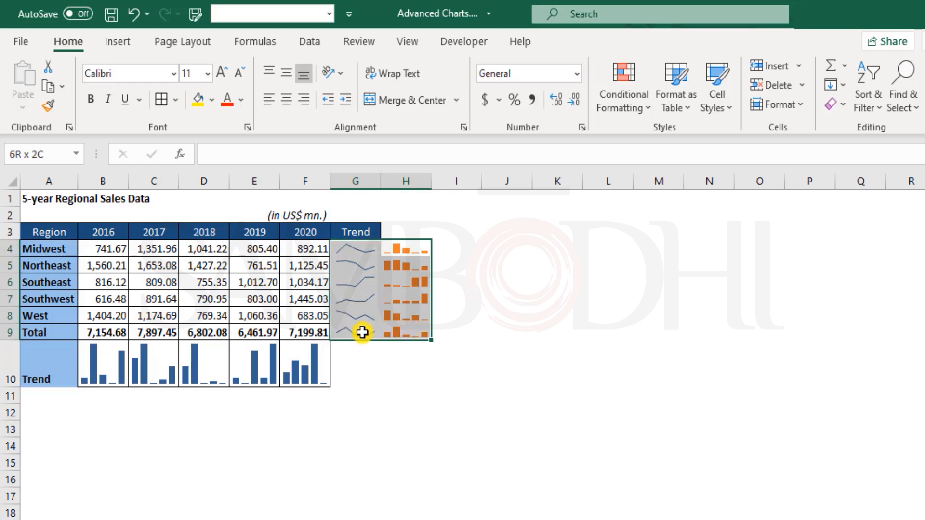
{"action": "left_click_drag", "start_coordinate": [101, 357], "coordinate": [303, 358]}
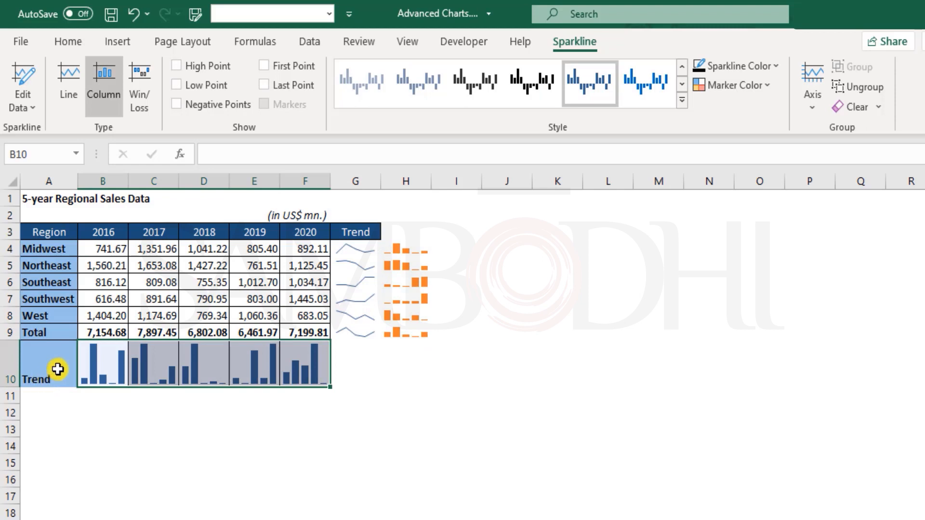
{"action": "left_click", "coordinate": [69, 369]}
{"action": "left_click_drag", "start_coordinate": [69, 369], "coordinate": [2, 379]}
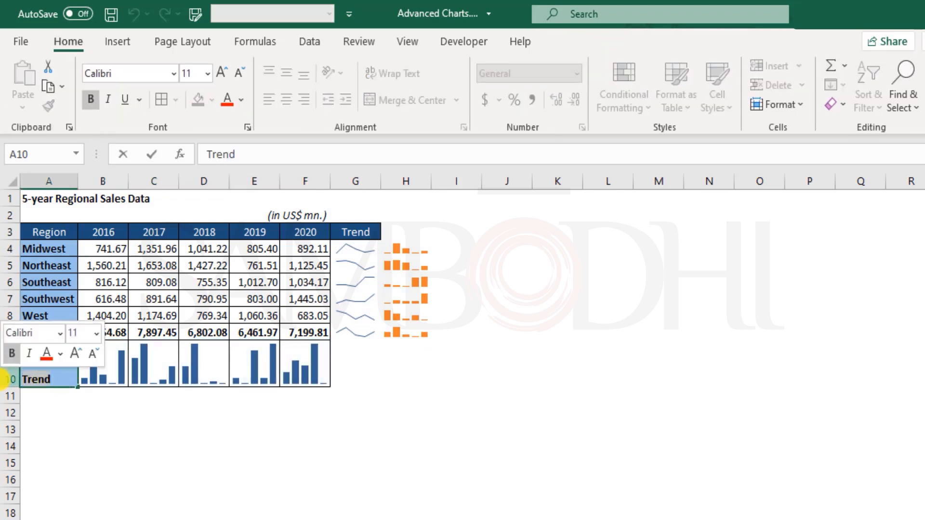
{"action": "type", "text": "Controbn"}
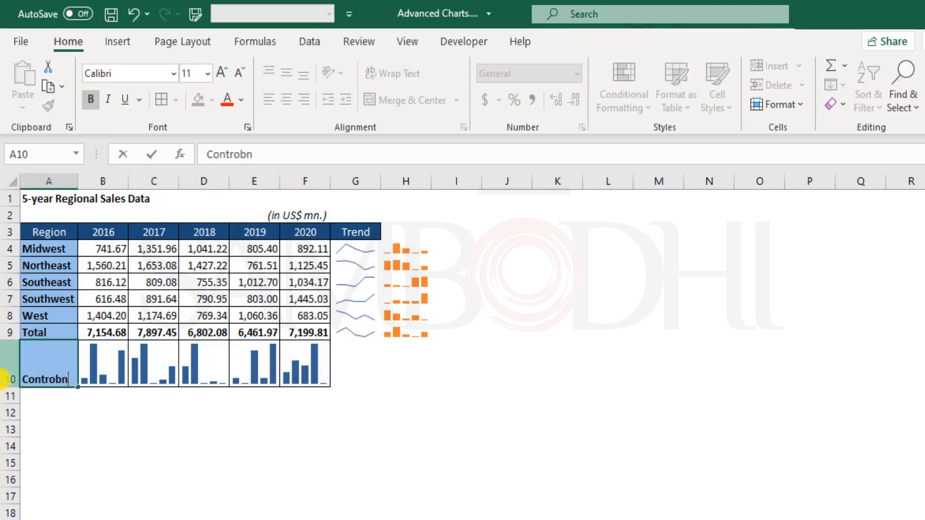
{"action": "key", "text": "BackSpace"}
{"action": "key", "text": "BackSpace"}
{"action": "key", "text": "BackSpace"}
{"action": "type", "text": "ibutin"}
{"action": "key", "text": "BackSpace"}
{"action": "type", "text": "on"}
{"action": "key", "text": "ctrl+Return"}
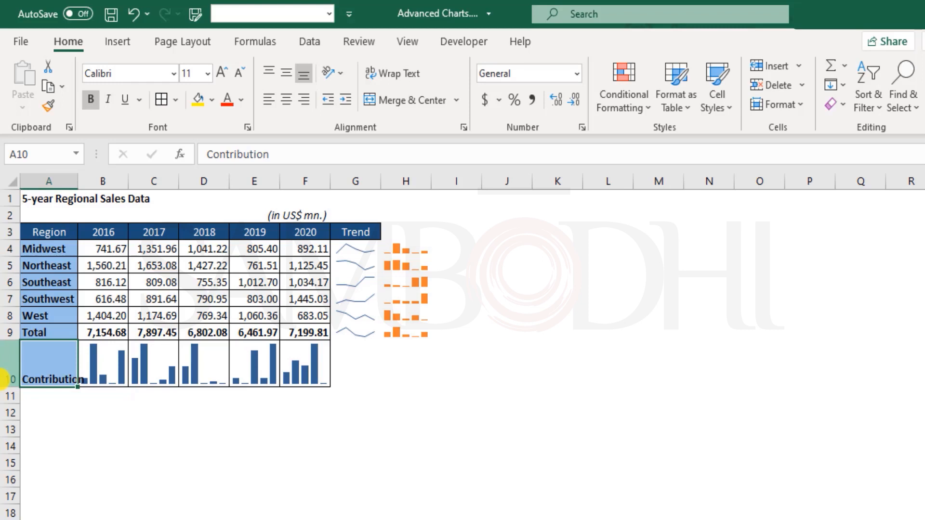
Extend the label in cell A10 to read "Regionwise Contribution".
{"action": "key", "text": "F2"}
{"action": "type", "text": "Re"}
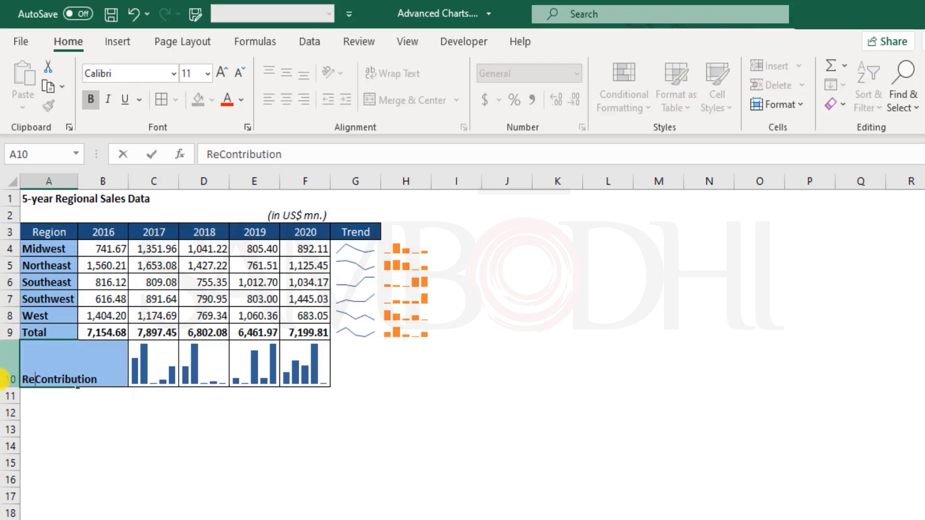
{"action": "type", "text": "gion"}
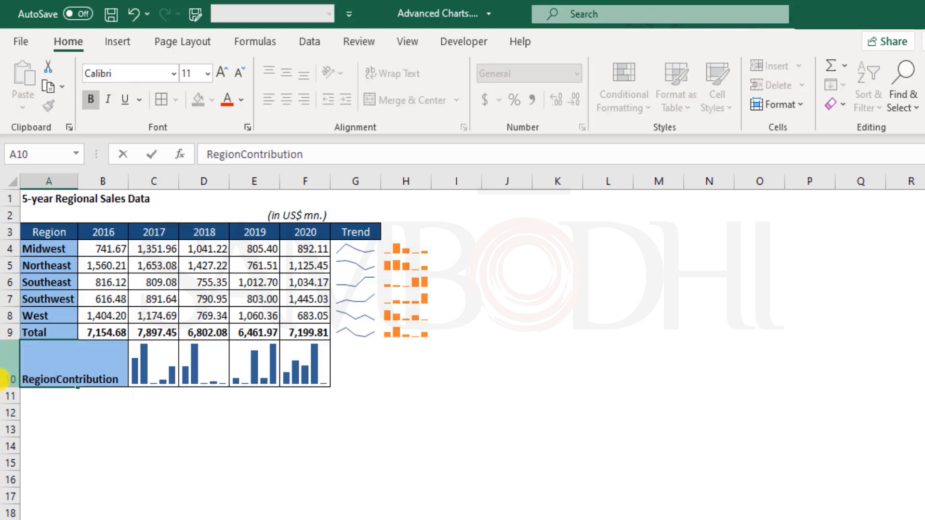
{"action": "type", "text": "wise"}
{"action": "key", "text": "Return"}
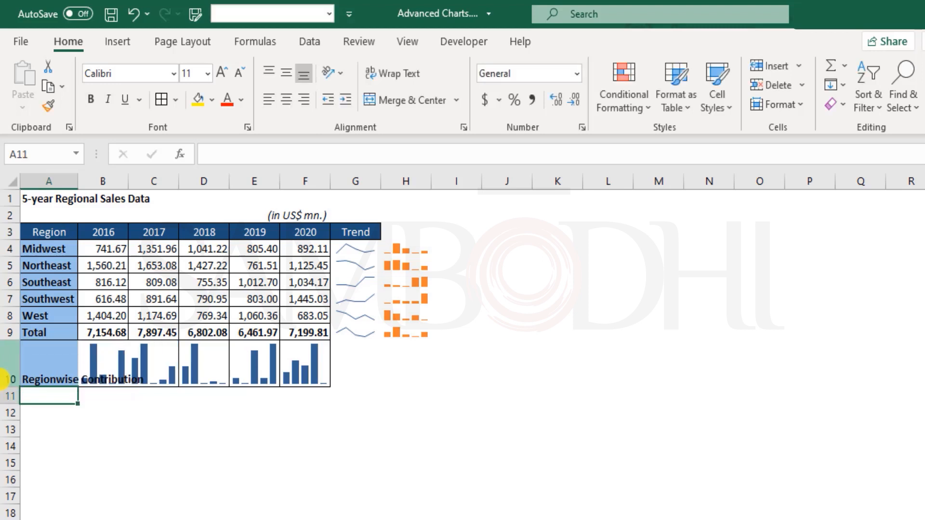
{"action": "left_click", "coordinate": [55, 364]}
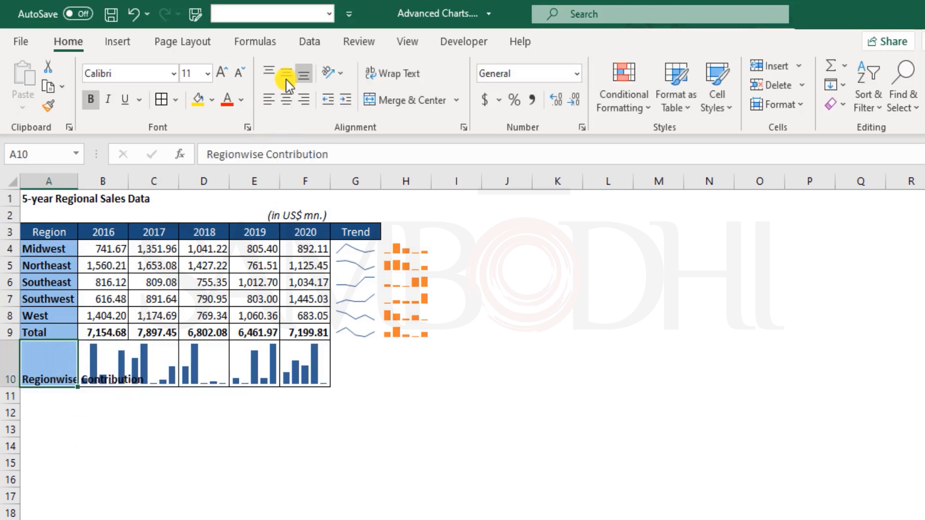
Wrap the "Regionwise Contribution" label in cell A10 and resize column A so it fits on two lines.
{"action": "left_click", "coordinate": [393, 73]}
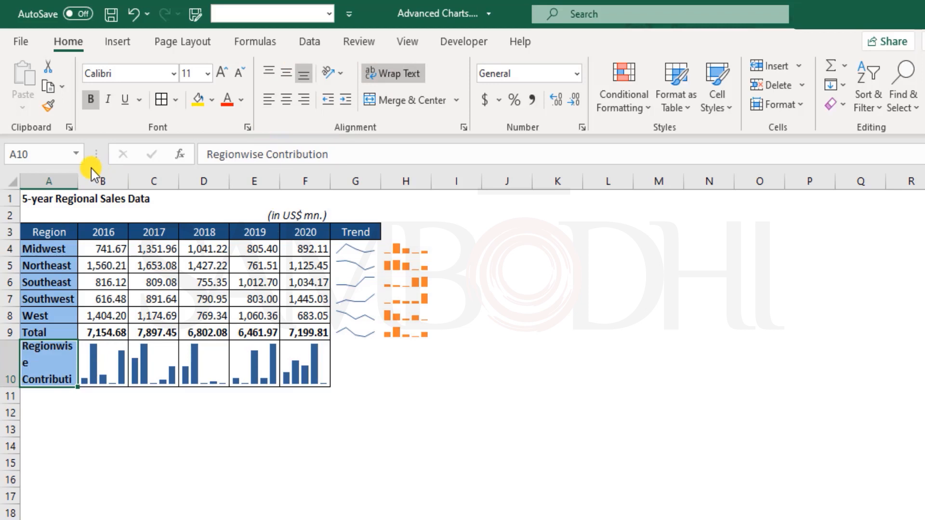
{"action": "double_click", "coordinate": [78, 181]}
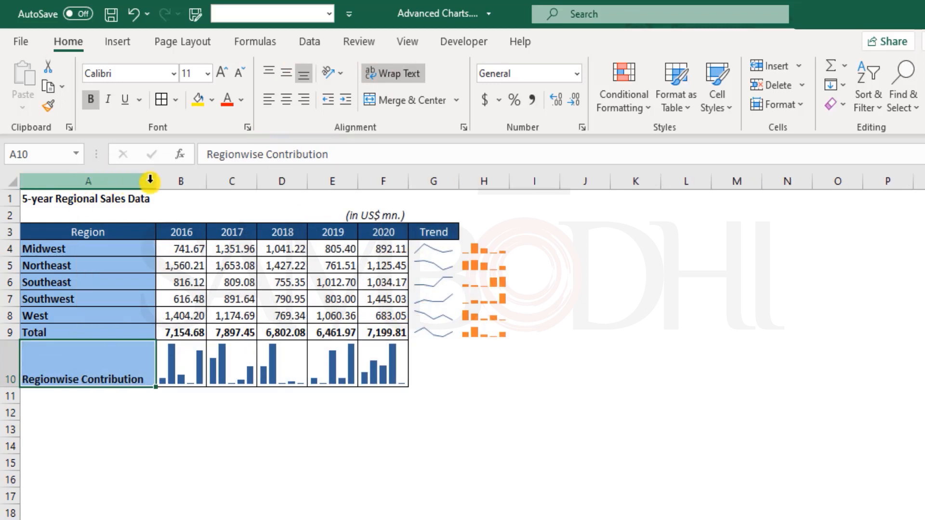
{"action": "left_click_drag", "start_coordinate": [155, 181], "coordinate": [102, 185]}
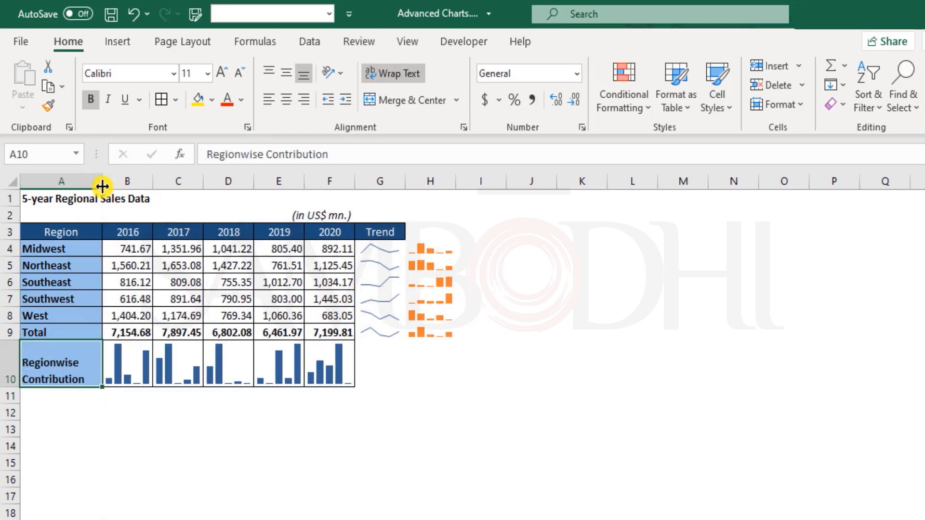
{"action": "left_click", "coordinate": [190, 474]}
{"action": "left_click", "coordinate": [457, 428]}
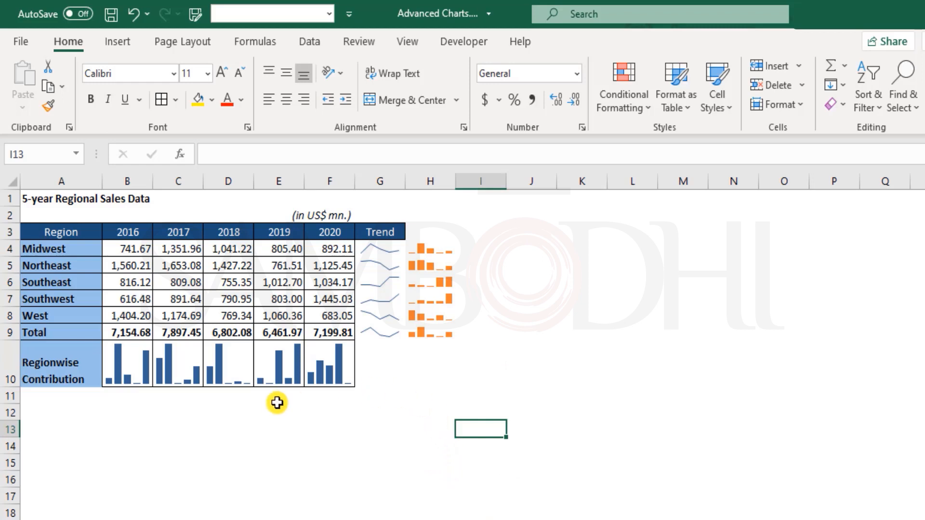
Compare the Regionwise Contribution sparklines for 2018 and 2020 with the regional sales figures, including the West row.
{"action": "left_click", "coordinate": [240, 372]}
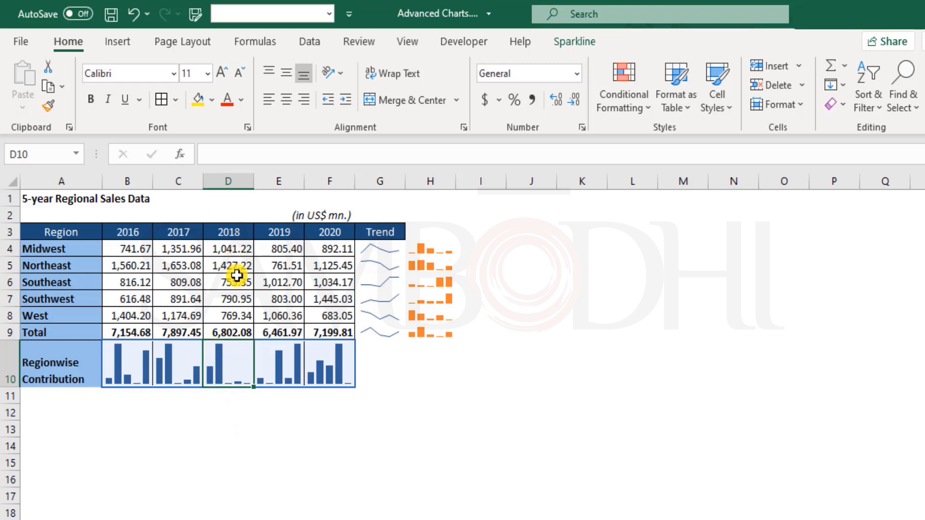
{"action": "left_click_drag", "start_coordinate": [242, 285], "coordinate": [247, 323]}
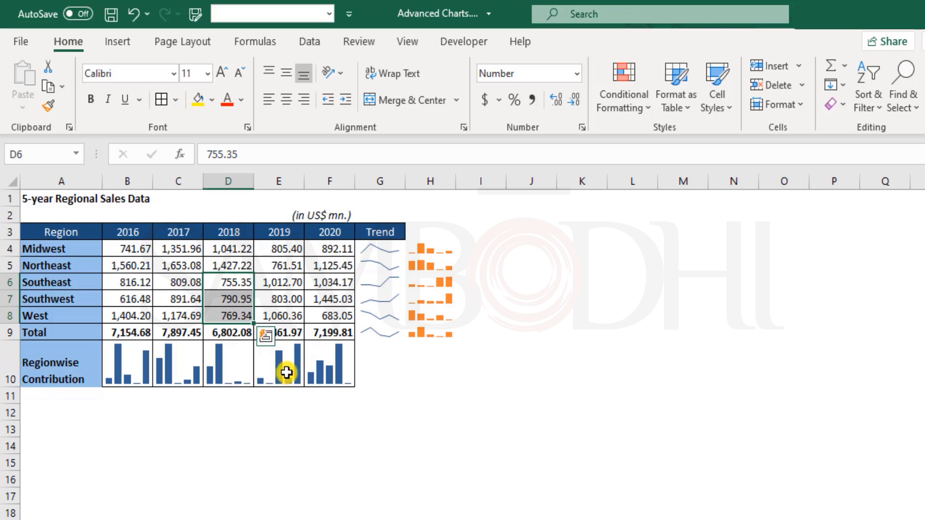
{"action": "left_click", "coordinate": [341, 374]}
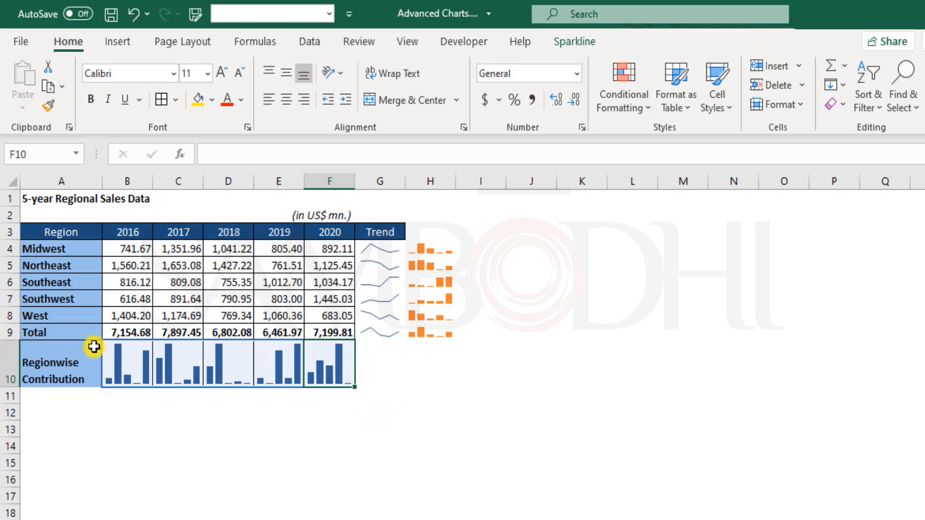
{"action": "left_click_drag", "start_coordinate": [41, 316], "coordinate": [340, 315]}
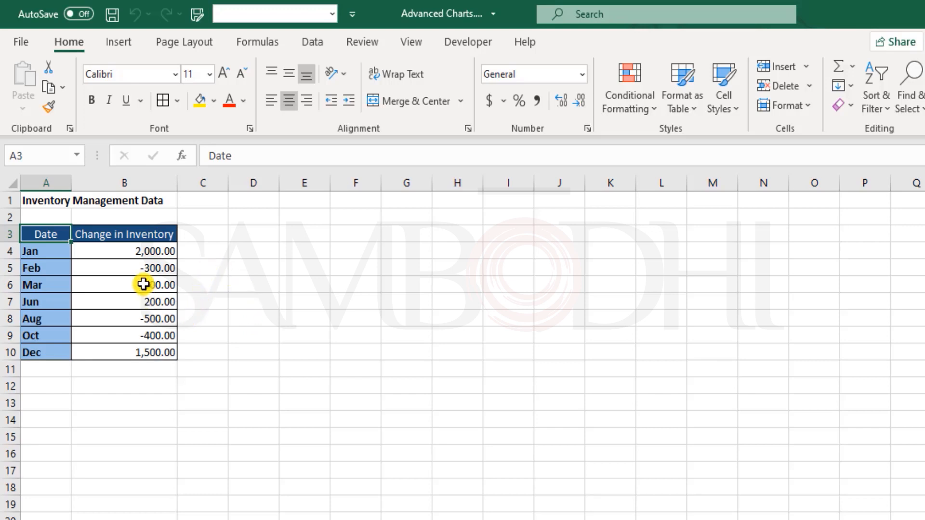
Examine the monthly changes in the Inventory Management Data table, including the Jan and Dec rows.
{"action": "left_click_drag", "start_coordinate": [118, 252], "coordinate": [138, 347]}
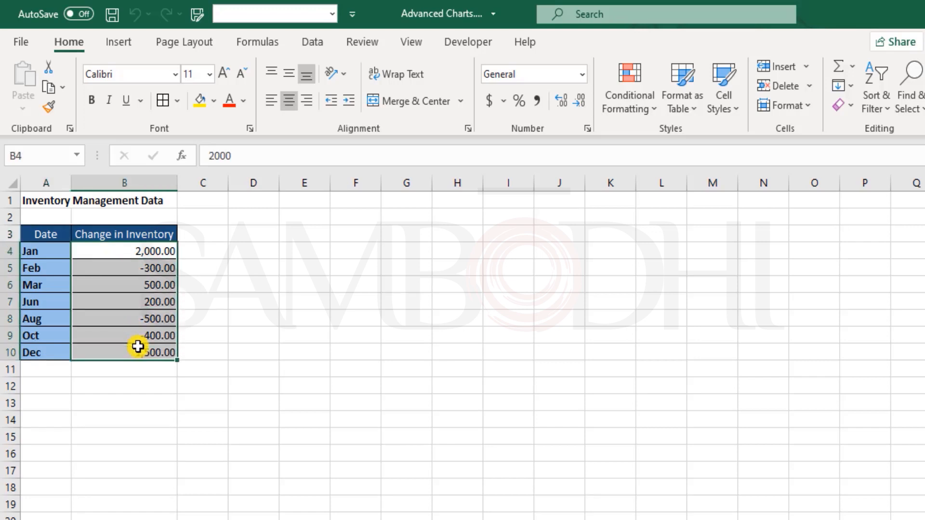
{"action": "left_click_drag", "start_coordinate": [31, 251], "coordinate": [178, 251]}
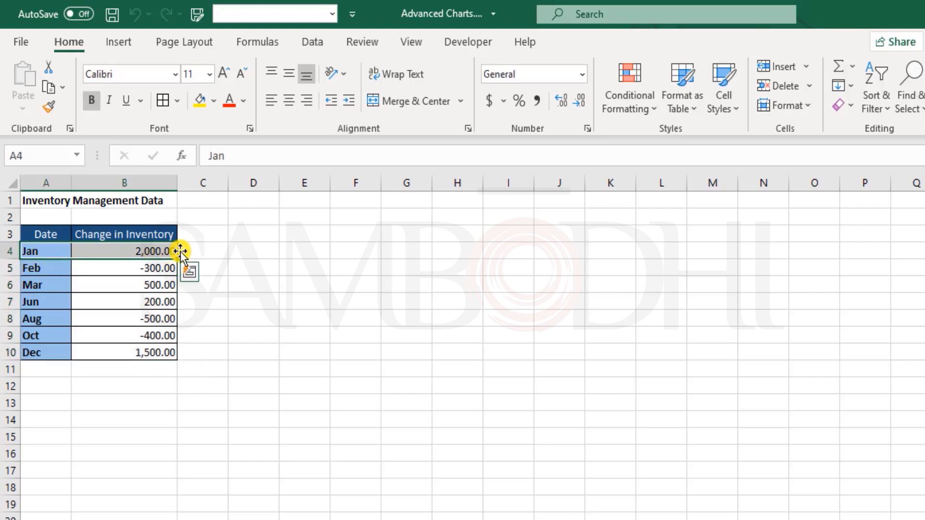
{"action": "left_click", "coordinate": [49, 350]}
{"action": "left_click_drag", "start_coordinate": [49, 350], "coordinate": [130, 354]}
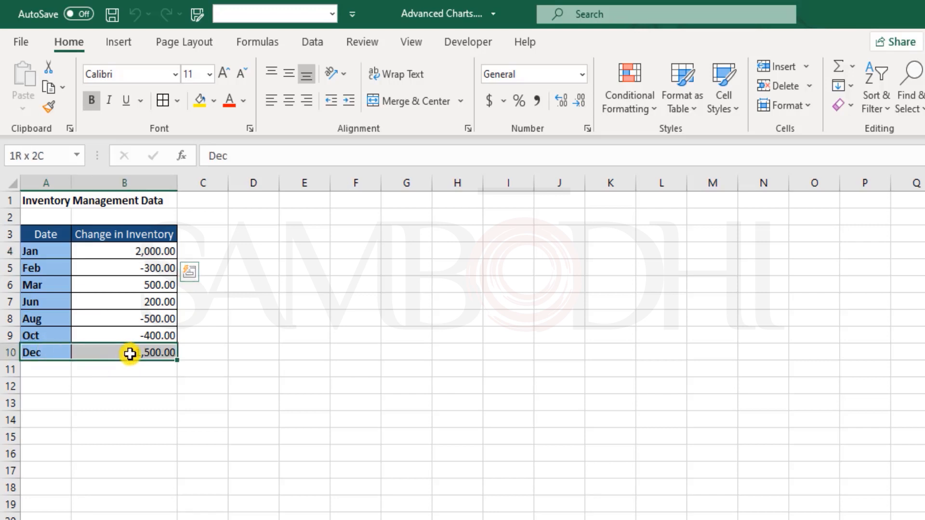
{"action": "left_click_drag", "start_coordinate": [130, 354], "coordinate": [130, 353]}
Try a recommended Clustered Column chart of the inventory changes from Feb to Oct in A5:B9.
{"action": "left_click_drag", "start_coordinate": [56, 264], "coordinate": [143, 330]}
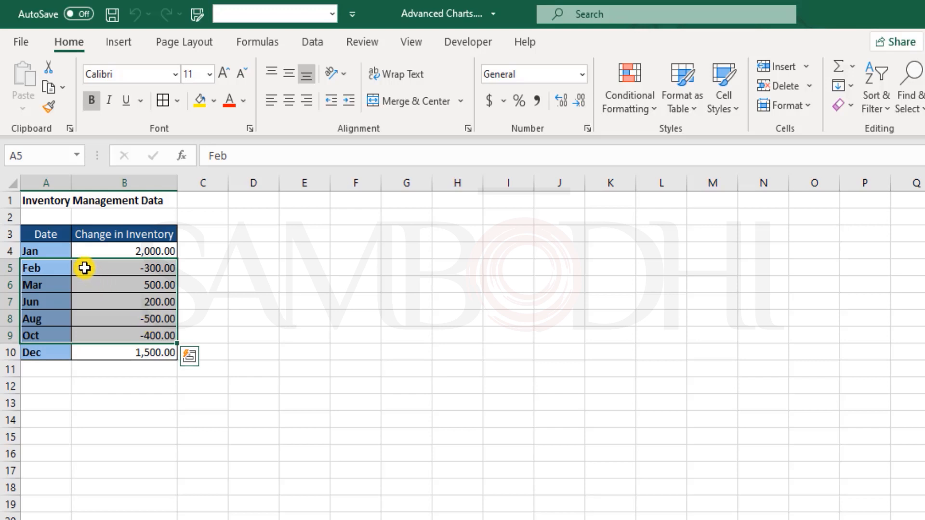
{"action": "left_click", "coordinate": [123, 43]}
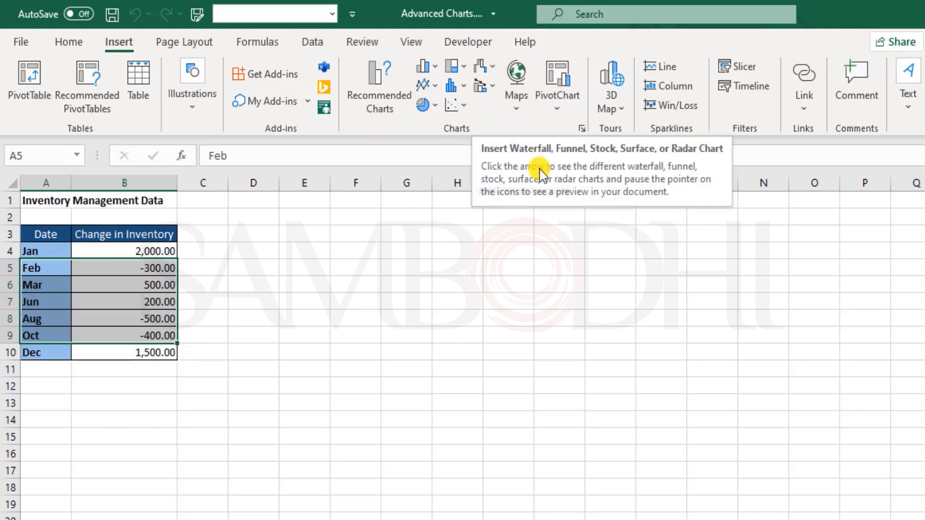
{"action": "left_click", "coordinate": [585, 131]}
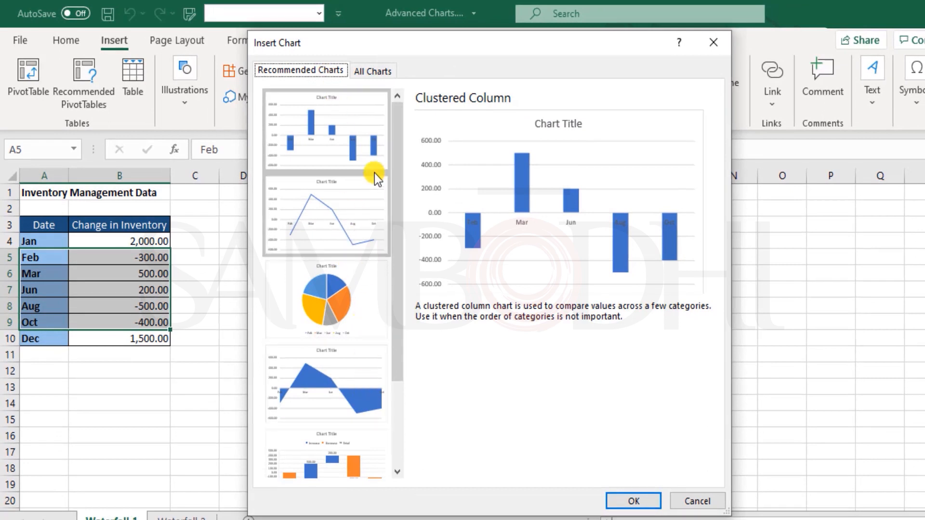
{"action": "left_click_drag", "start_coordinate": [398, 115], "coordinate": [405, 187]}
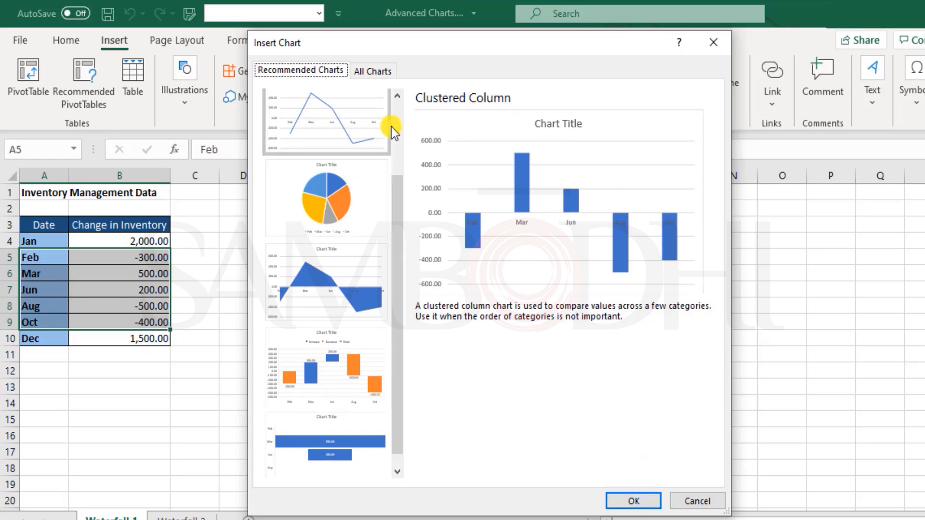
{"action": "scroll", "coordinate": [395, 123], "scroll_direction": "up", "scroll_amount": 3}
{"action": "left_click", "coordinate": [349, 221]}
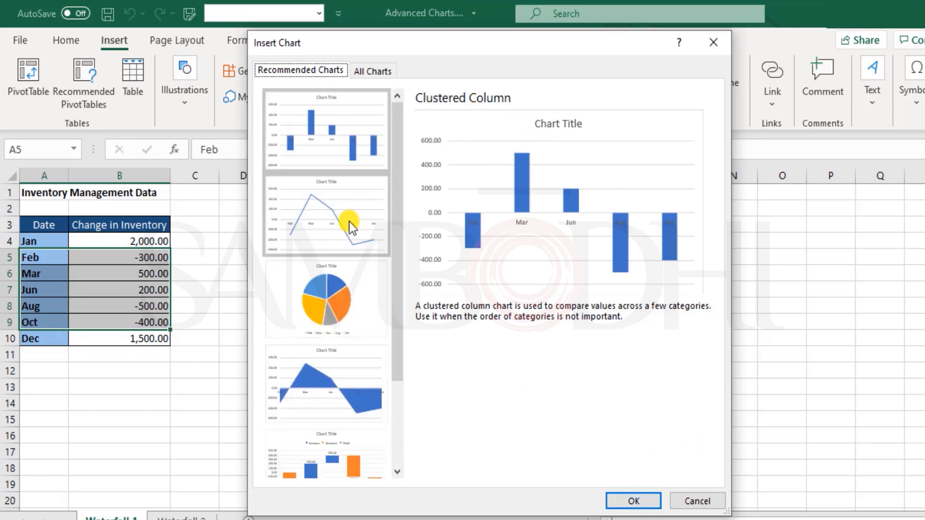
{"action": "left_click", "coordinate": [339, 134]}
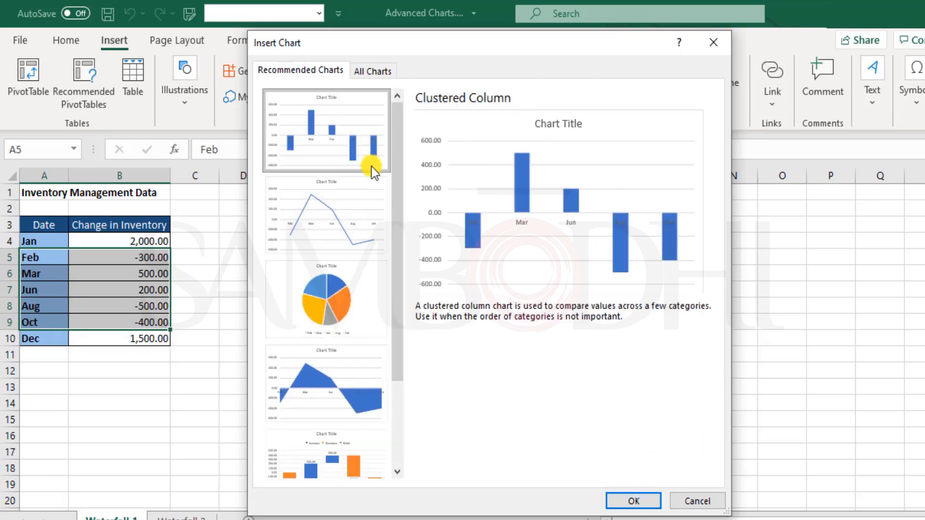
{"action": "left_click", "coordinate": [635, 499]}
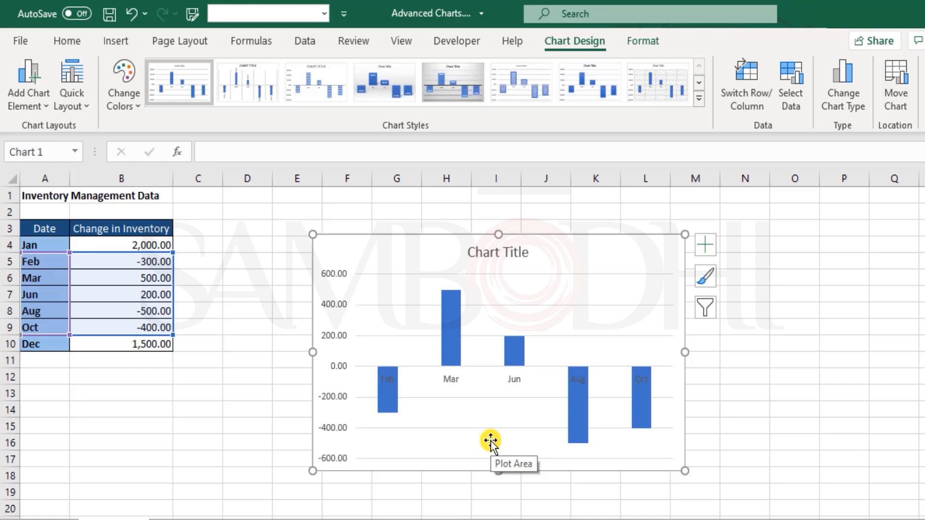
Check the Feb row against its chart column and undo the insertion of the clustered column chart.
{"action": "left_click_drag", "start_coordinate": [45, 263], "coordinate": [155, 265]}
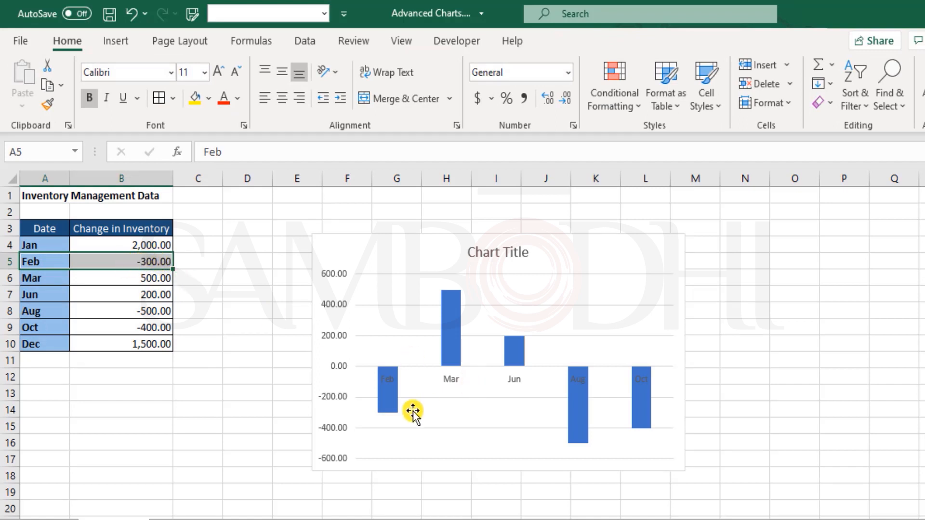
{"action": "mouse_move", "coordinate": [399, 386]}
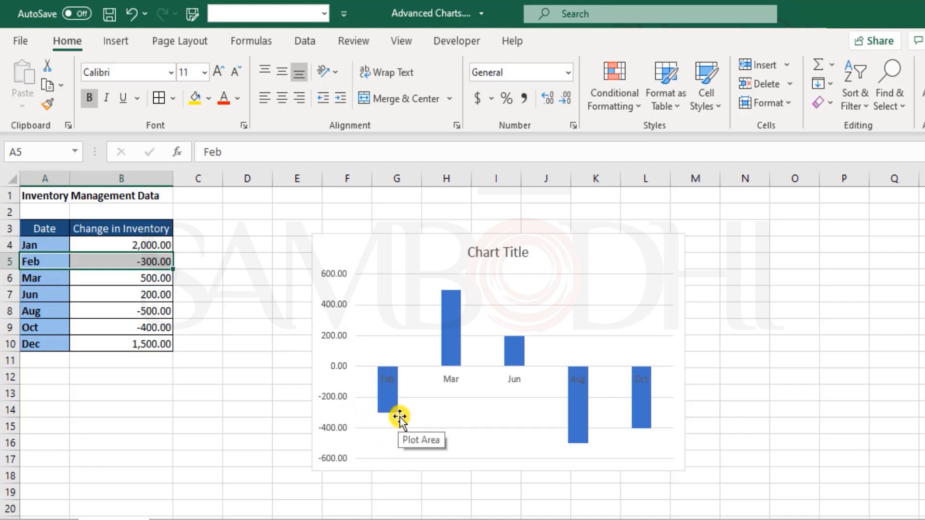
{"action": "left_click", "coordinate": [381, 255]}
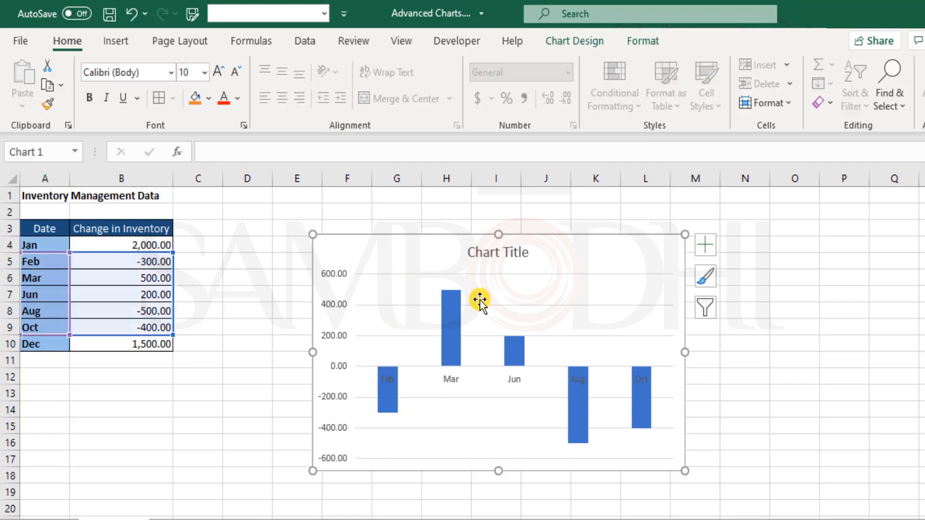
{"action": "key", "text": "ctrl+z"}
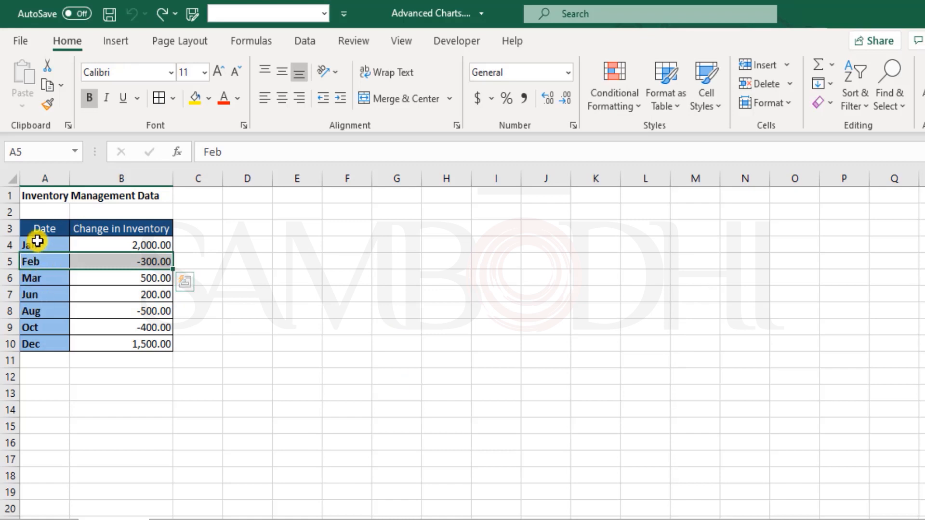
Replace the table header in cell A3 with "Months".
{"action": "left_click_drag", "start_coordinate": [39, 230], "coordinate": [157, 341]}
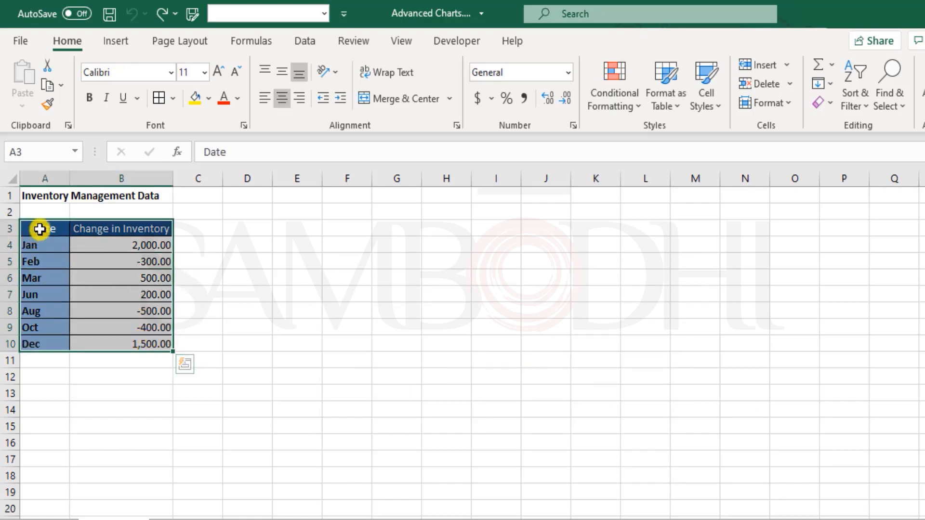
{"action": "key", "text": "shift+Left"}
{"action": "type", "text": "Months"}
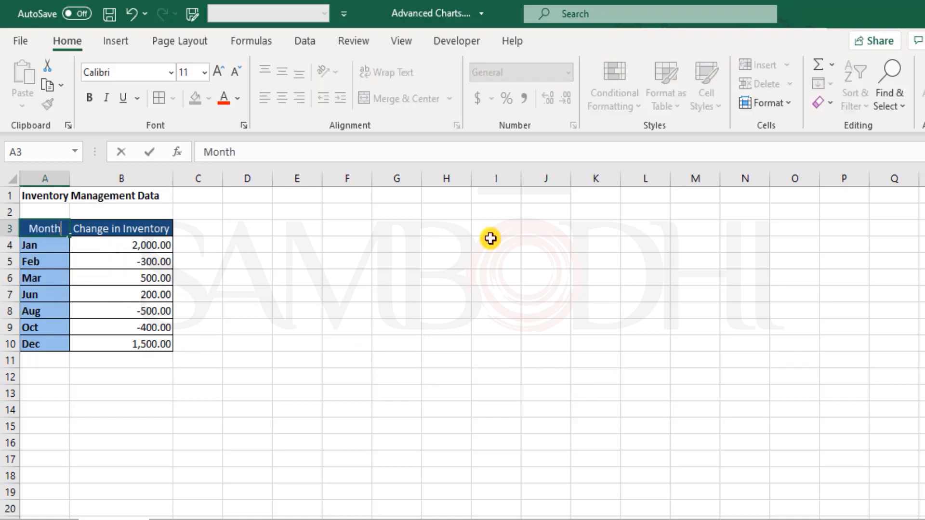
{"action": "key", "text": "Return"}
Insert a Waterfall chart from the whole inventory table in A3:B10.
{"action": "left_click_drag", "start_coordinate": [53, 223], "coordinate": [155, 344]}
{"action": "left_click", "coordinate": [118, 41]}
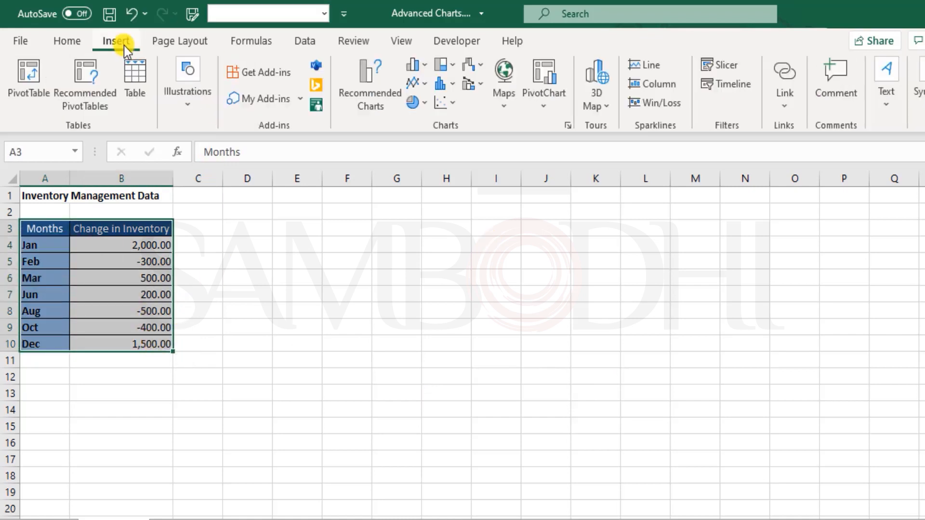
{"action": "left_click", "coordinate": [470, 66]}
{"action": "left_click", "coordinate": [488, 131]}
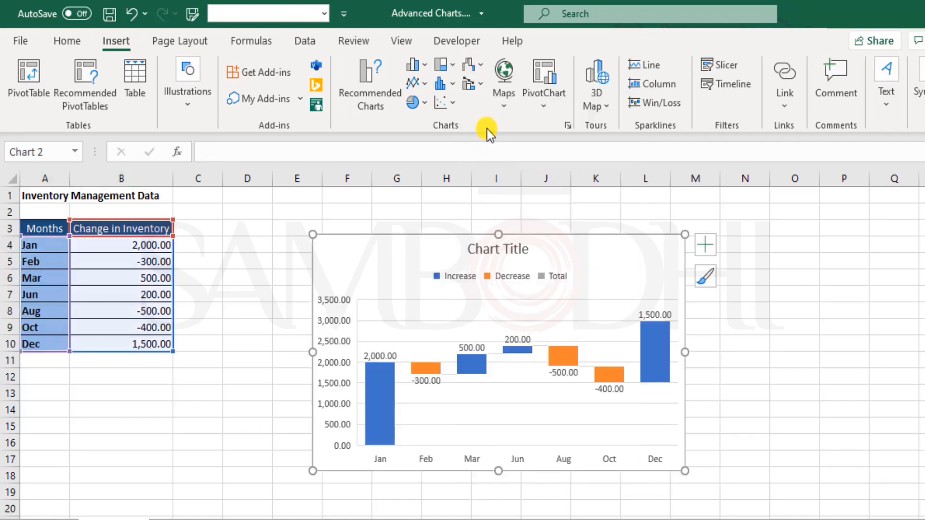
Remove the chart title from the waterfall chart and check its Increase, Decrease and Total legend.
{"action": "left_click", "coordinate": [705, 245]}
{"action": "left_click", "coordinate": [750, 301]}
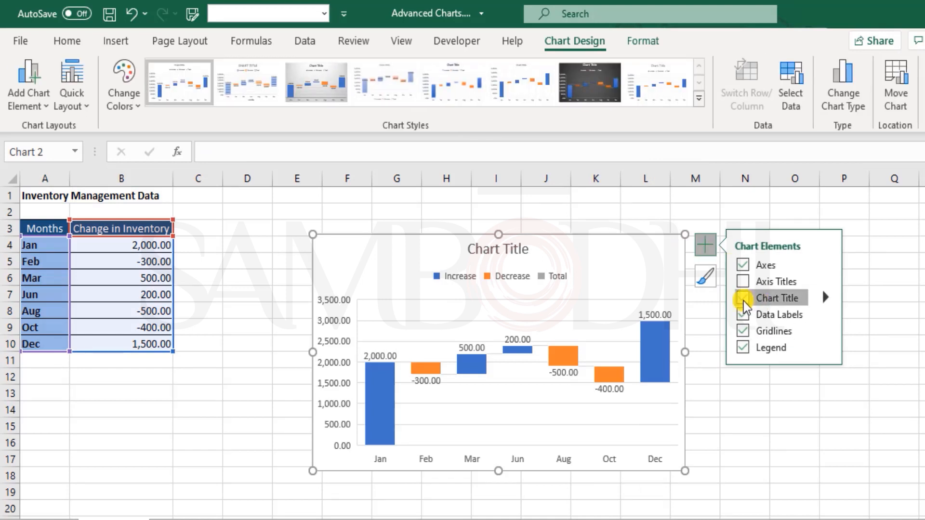
{"action": "left_click", "coordinate": [447, 265]}
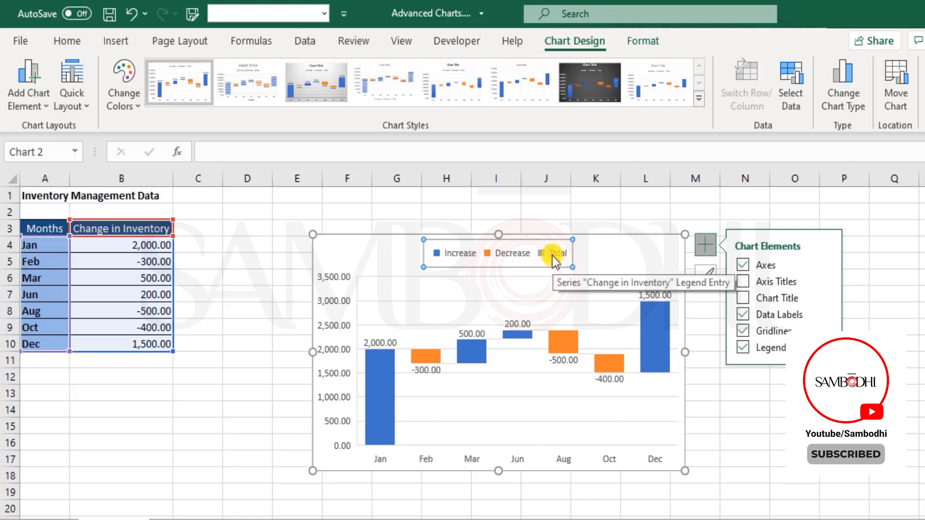
{"action": "left_click", "coordinate": [629, 240]}
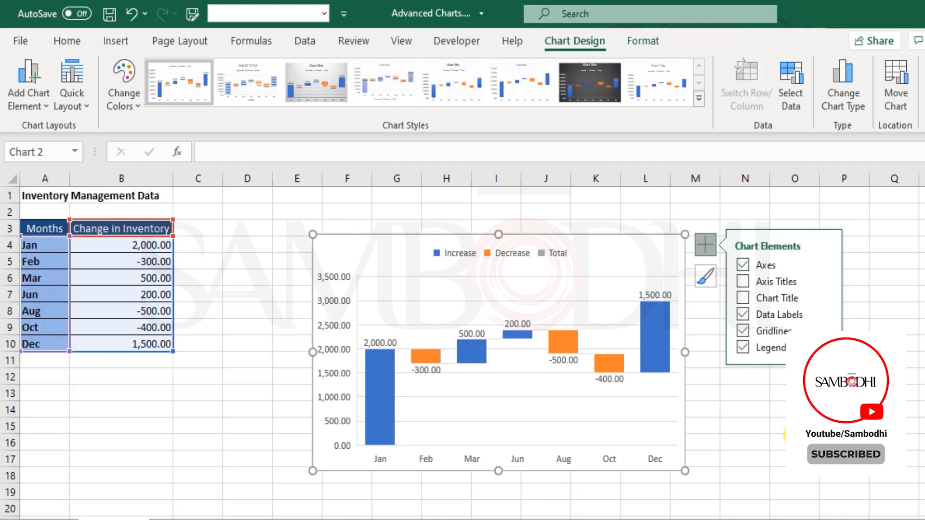
{"action": "key", "text": "Escape"}
{"action": "left_click", "coordinate": [633, 246]}
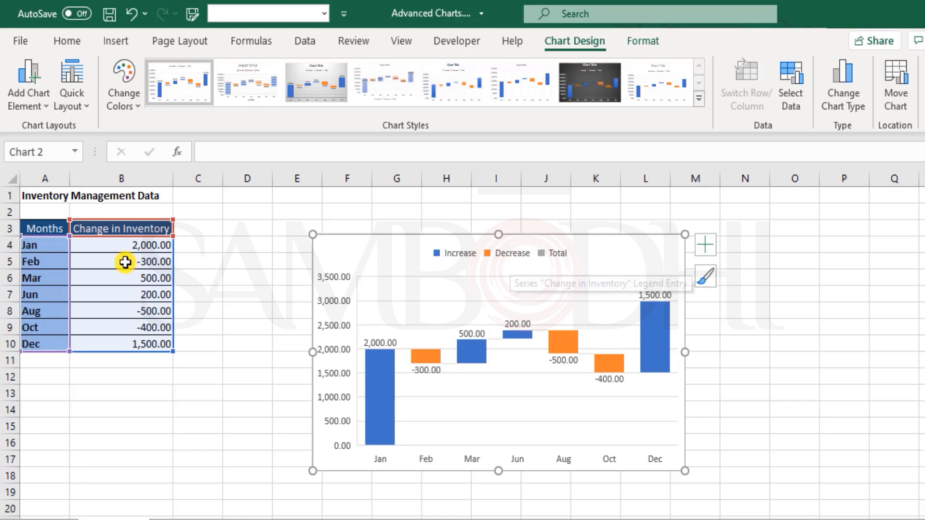
Check the Jan and Dec values in the Change in Inventory column.
{"action": "left_click", "coordinate": [132, 246]}
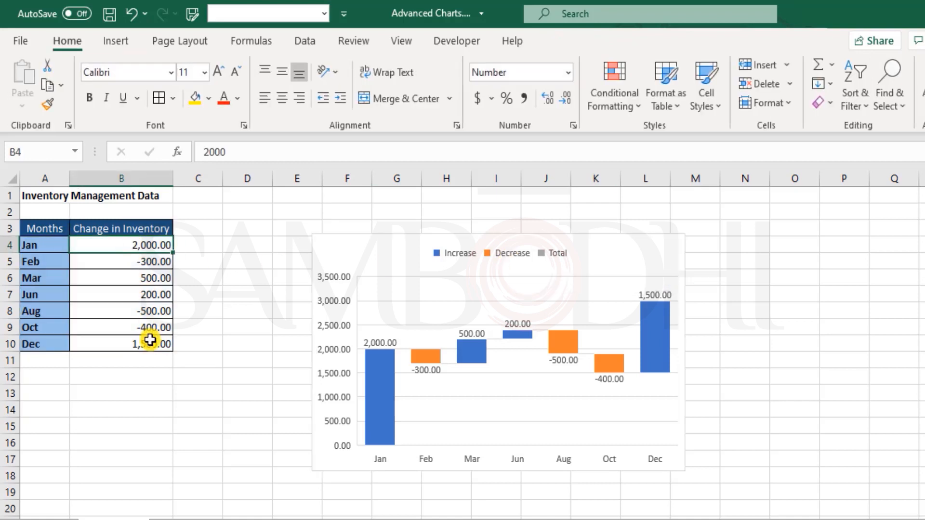
{"action": "left_click", "coordinate": [148, 345]}
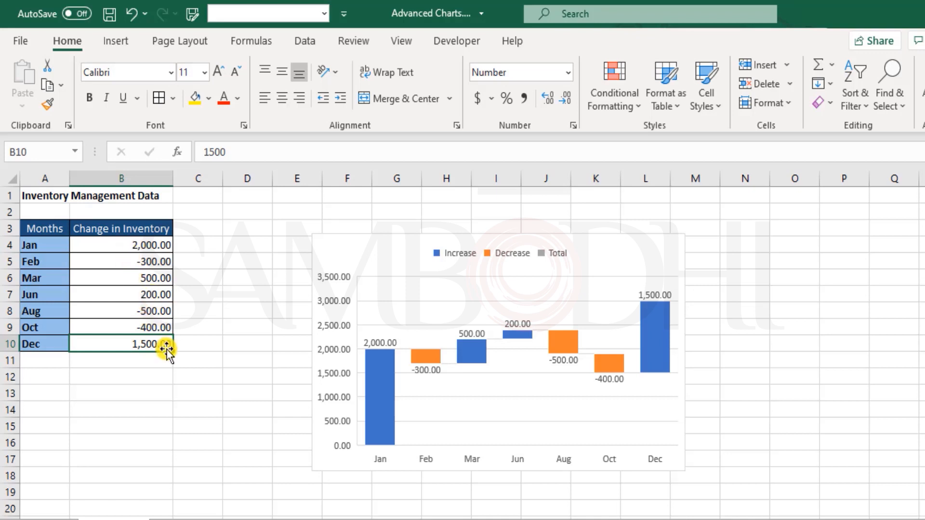
{"action": "left_click", "coordinate": [141, 245]}
Set the Jan column of the waterfall chart as a total.
{"action": "mouse_move", "coordinate": [381, 365]}
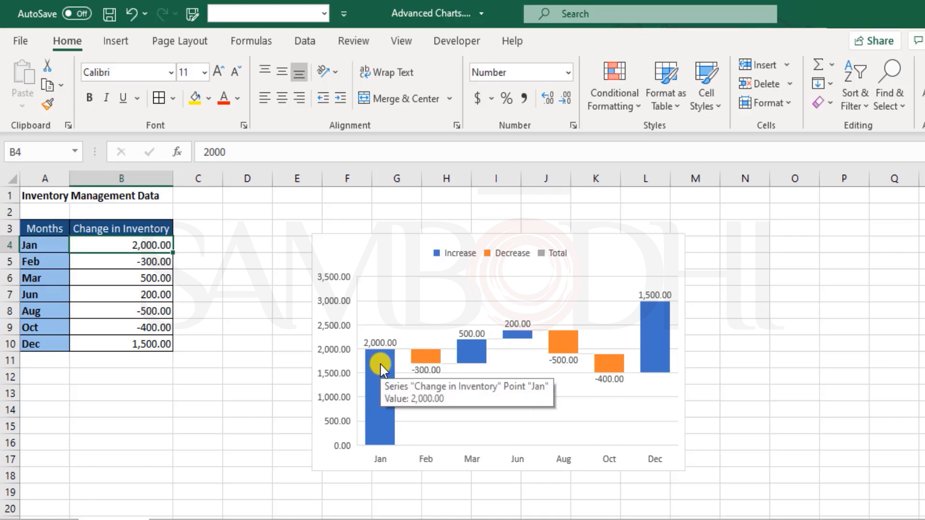
{"action": "left_click", "coordinate": [382, 368]}
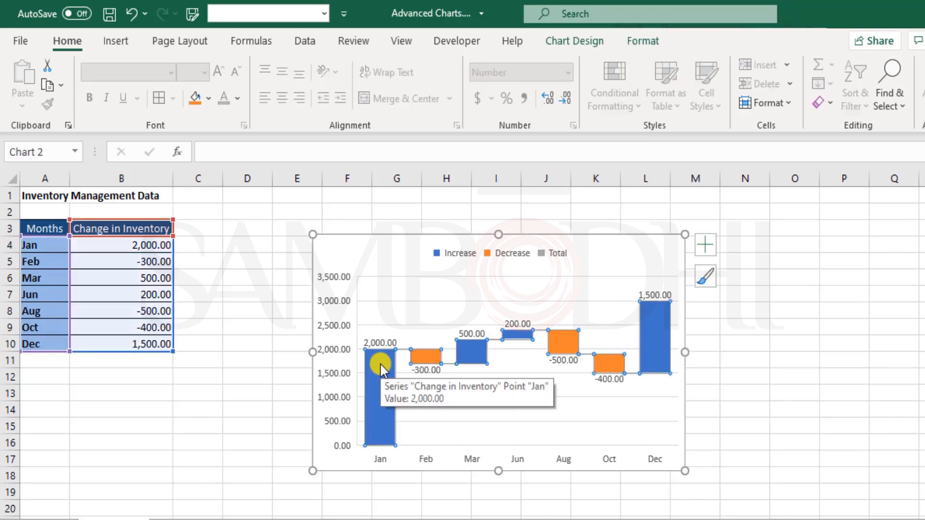
{"action": "left_click", "coordinate": [382, 369]}
{"action": "mouse_move", "coordinate": [373, 408]}
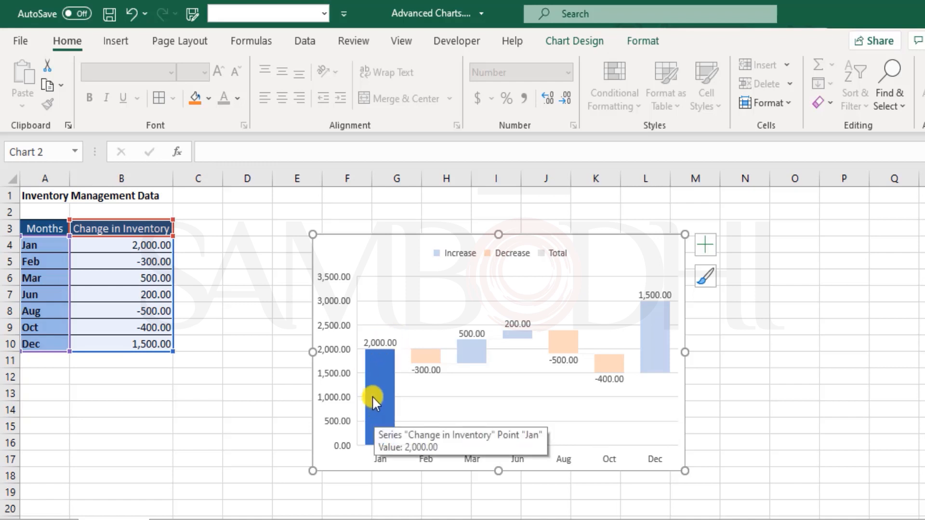
{"action": "right_click", "coordinate": [372, 396]}
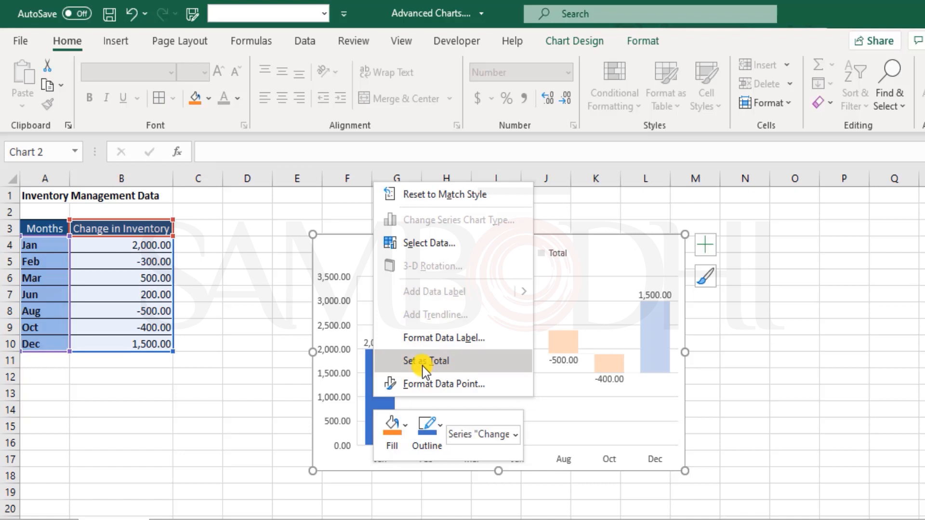
{"action": "left_click", "coordinate": [464, 369]}
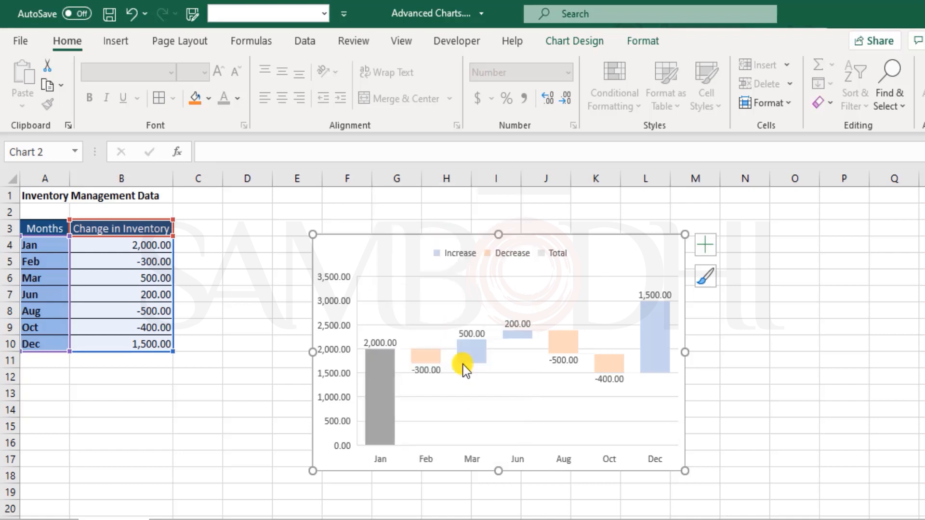
{"action": "left_click", "coordinate": [397, 394]}
Set the Dec column of the waterfall chart as a total.
{"action": "mouse_move", "coordinate": [374, 373]}
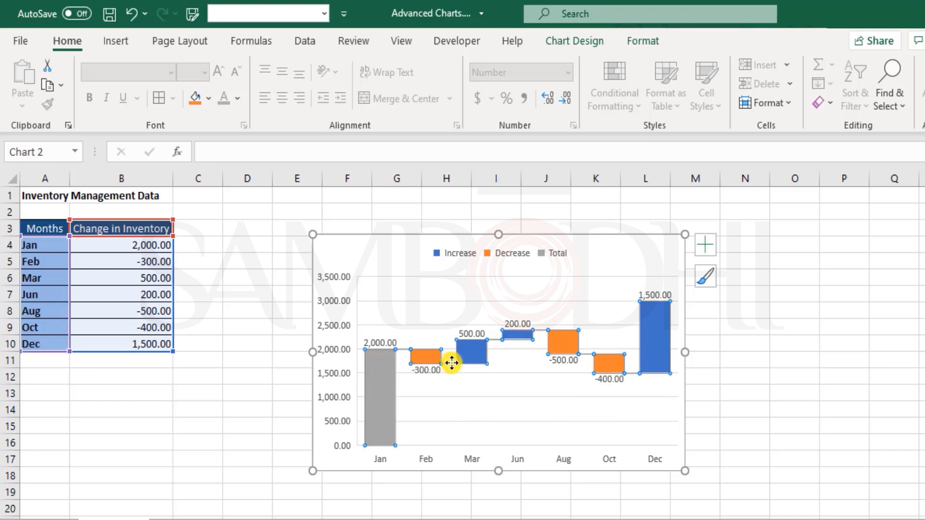
{"action": "mouse_move", "coordinate": [484, 362]}
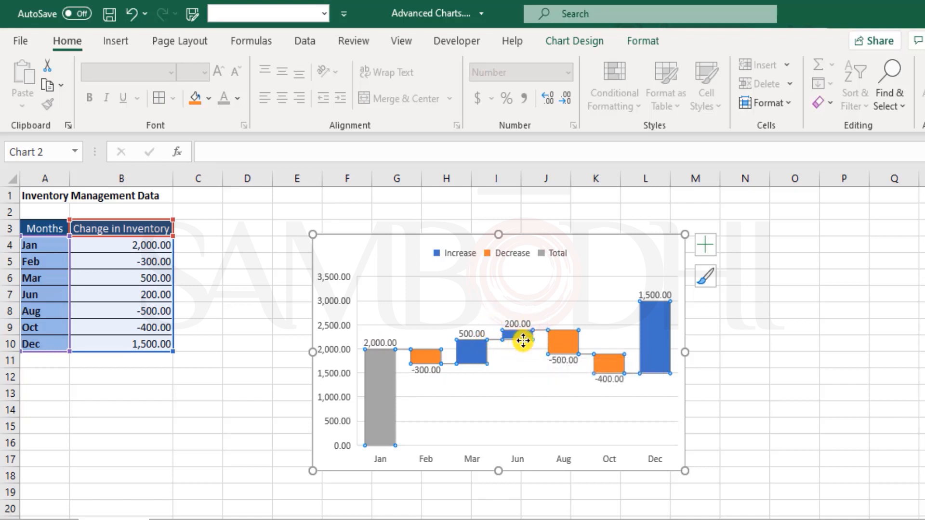
{"action": "mouse_move", "coordinate": [523, 340]}
{"action": "mouse_move", "coordinate": [568, 363]}
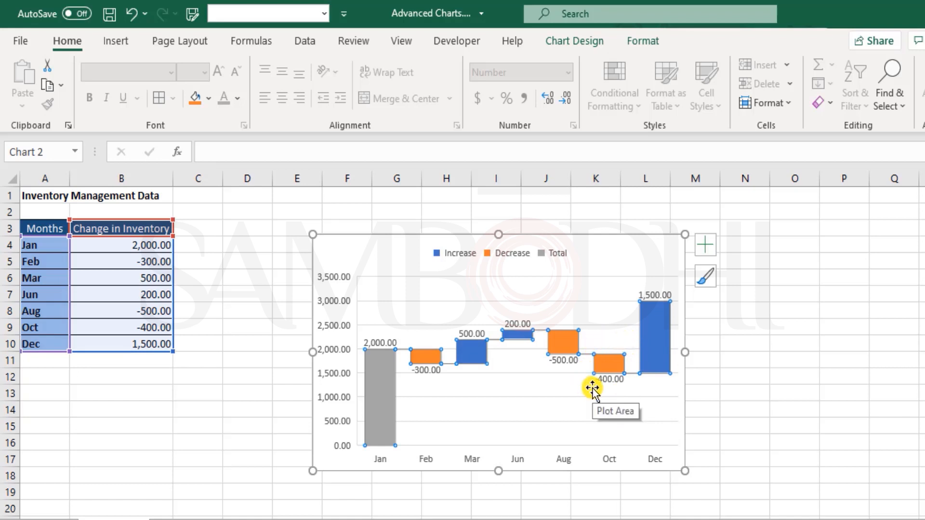
{"action": "left_click", "coordinate": [647, 316]}
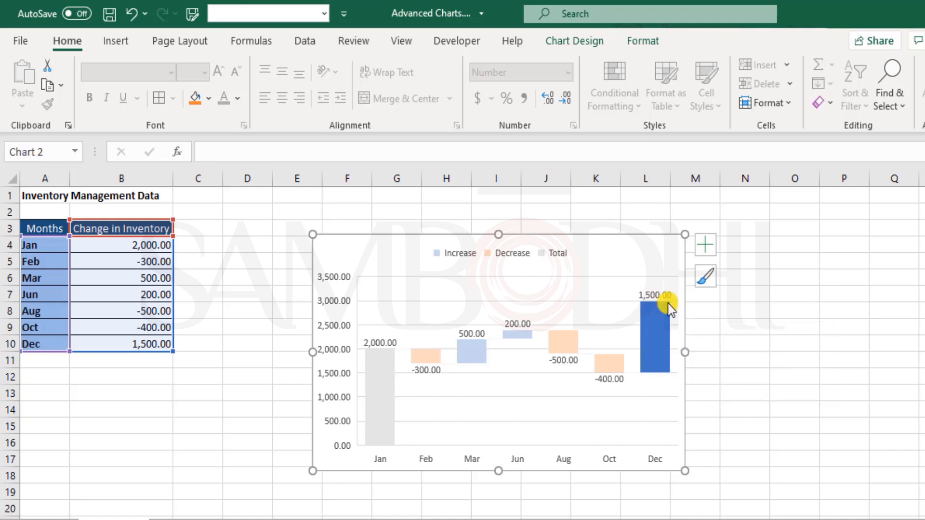
{"action": "mouse_move", "coordinate": [668, 302]}
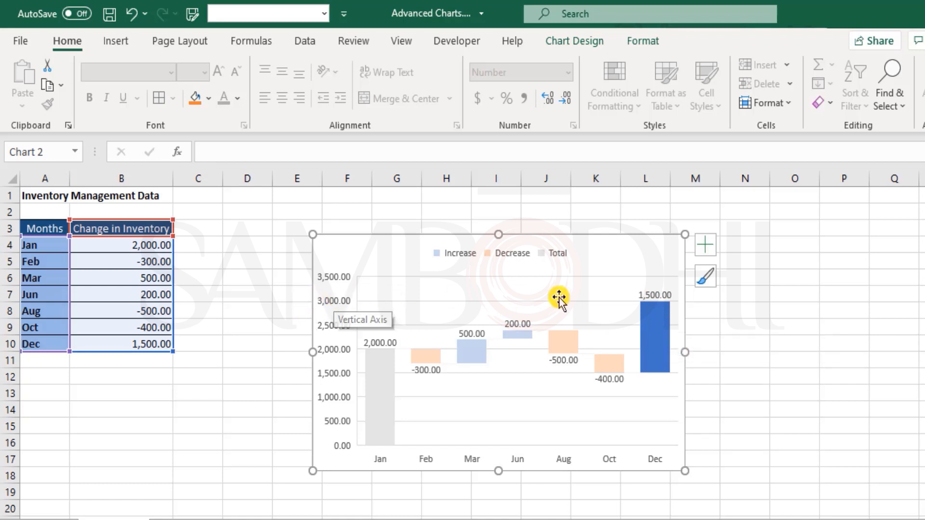
{"action": "right_click", "coordinate": [656, 310]}
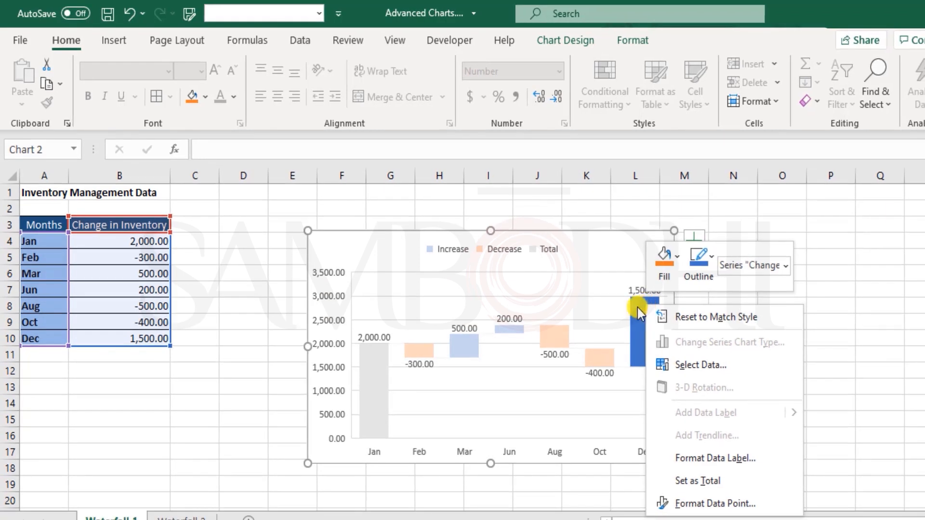
{"action": "left_click", "coordinate": [704, 482]}
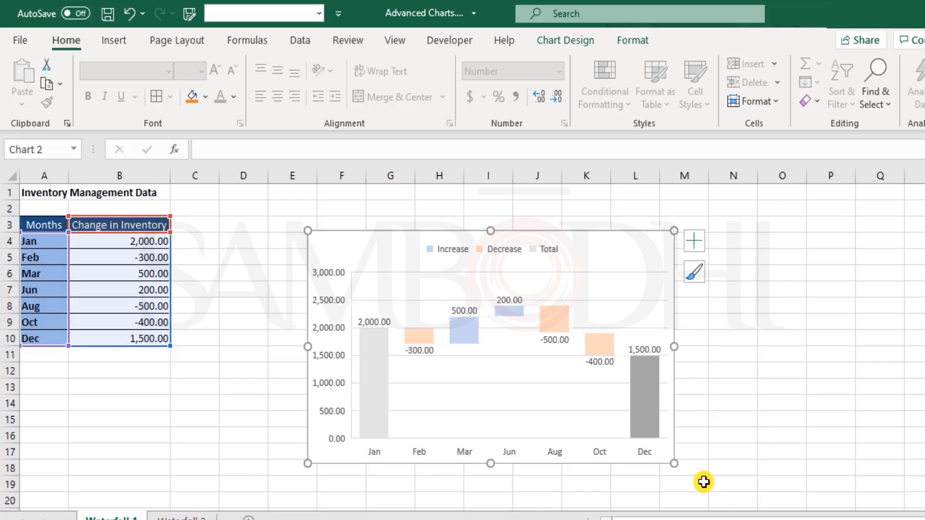
{"action": "left_click", "coordinate": [707, 399]}
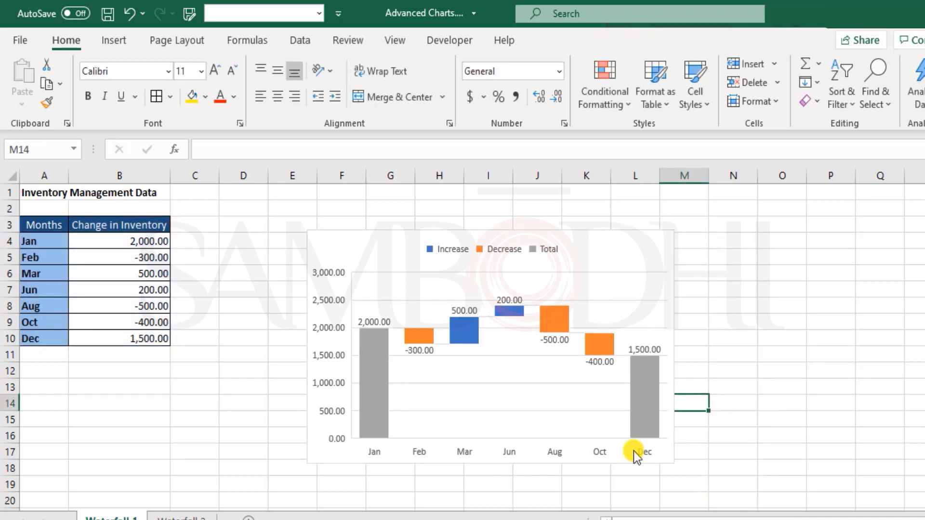
Remove the gridlines from the waterfall chart, keeping the axes, data labels and legend.
{"action": "left_click", "coordinate": [644, 245]}
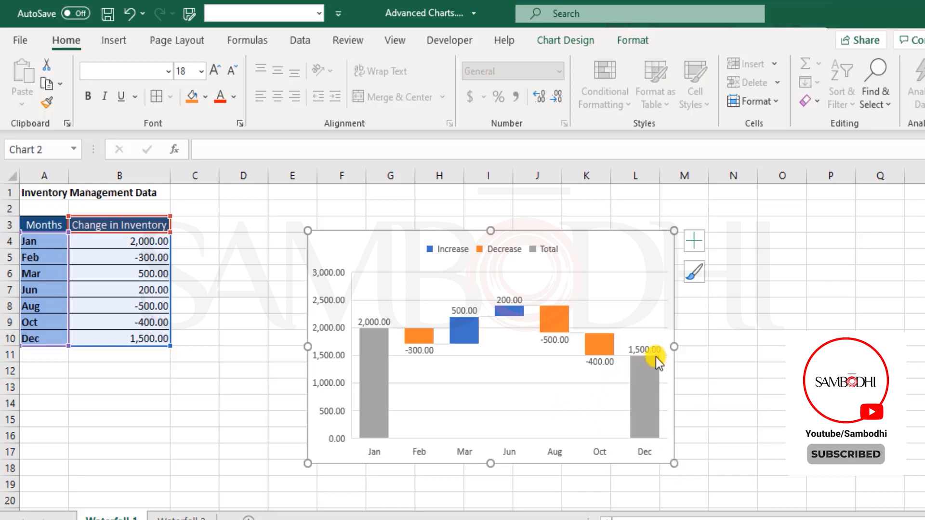
{"action": "mouse_move", "coordinate": [657, 355]}
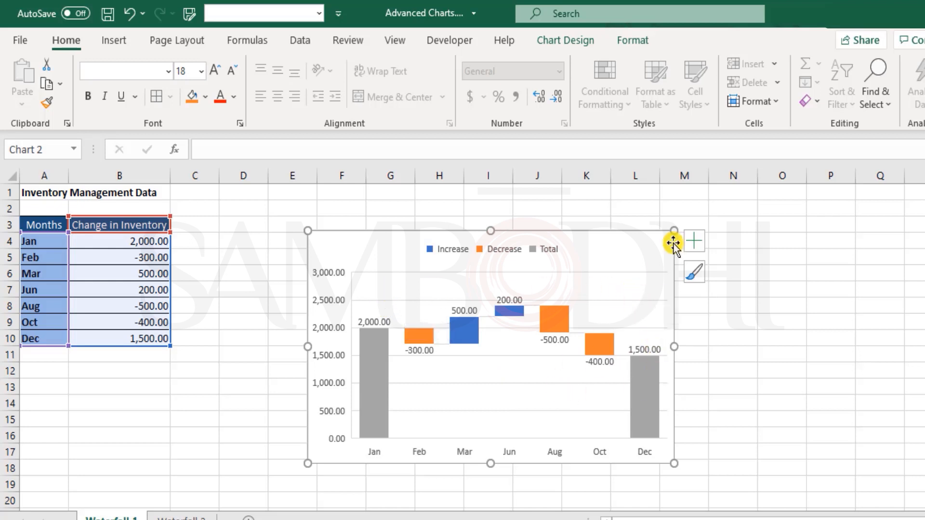
{"action": "left_click", "coordinate": [695, 241]}
{"action": "left_click", "coordinate": [696, 242]}
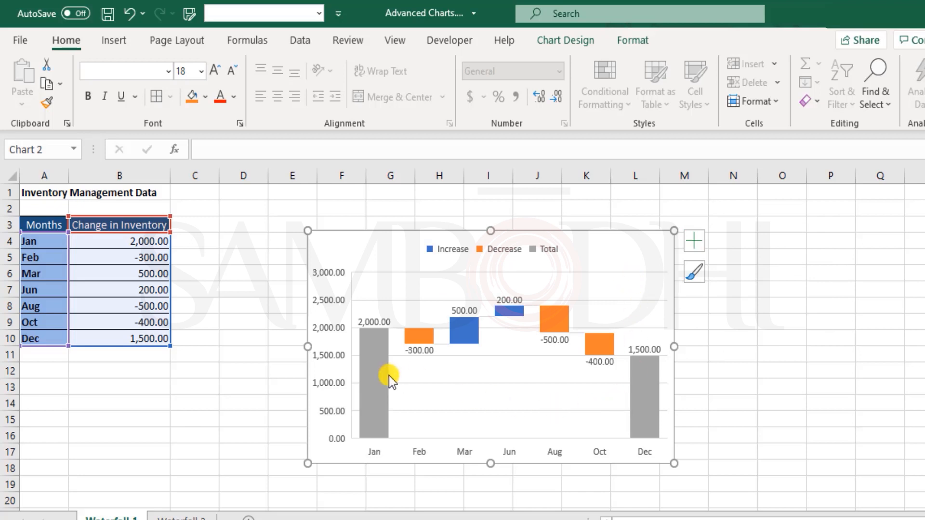
{"action": "left_click", "coordinate": [693, 241]}
{"action": "left_click", "coordinate": [731, 326]}
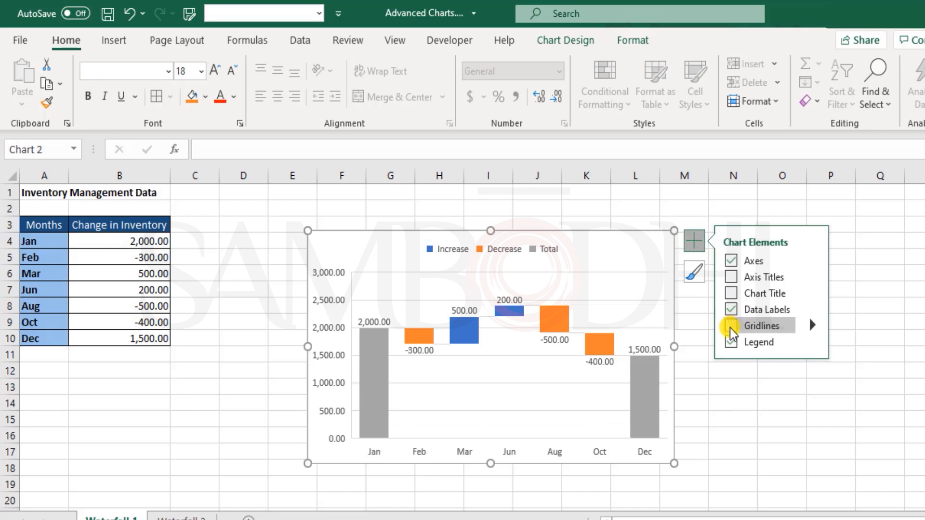
{"action": "left_click", "coordinate": [731, 328]}
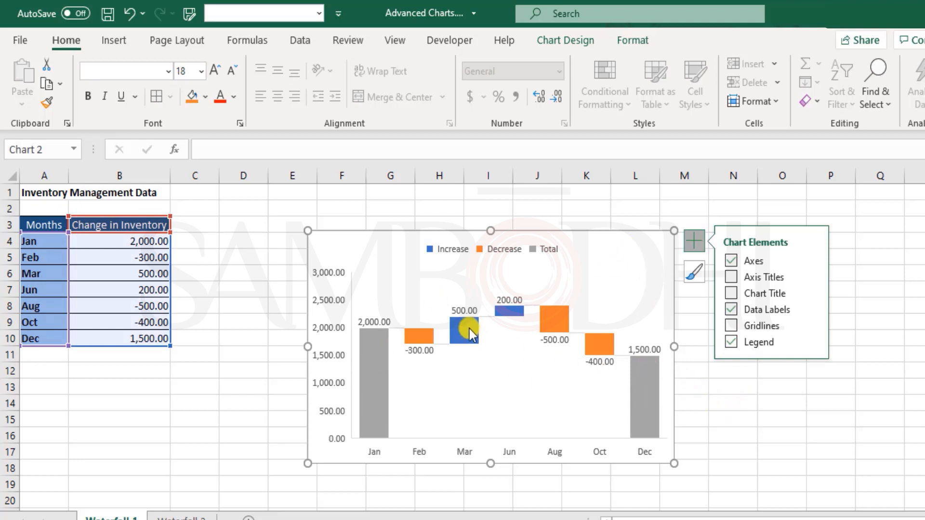
{"action": "mouse_move", "coordinate": [637, 366]}
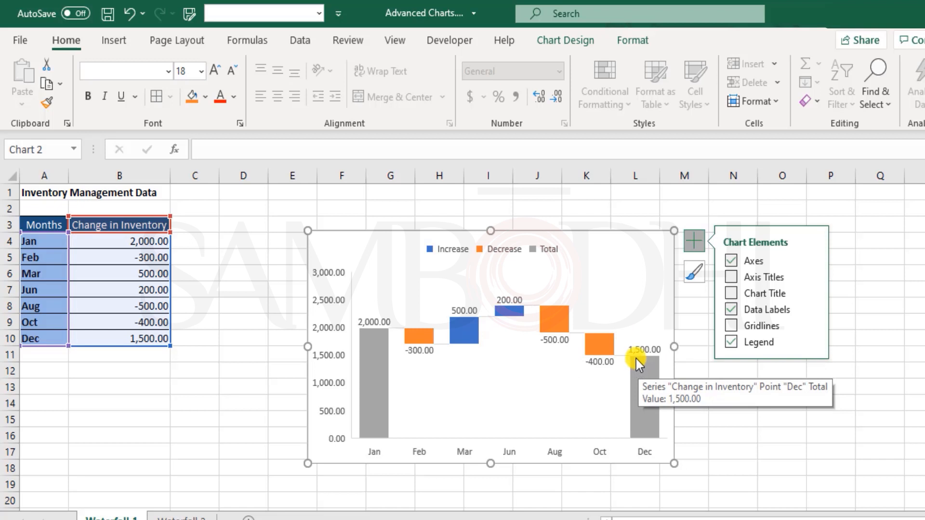
Try a 2¼ pt outline weight on the waterfall series to thicken its connector lines, and undo the change.
{"action": "left_click", "coordinate": [606, 351]}
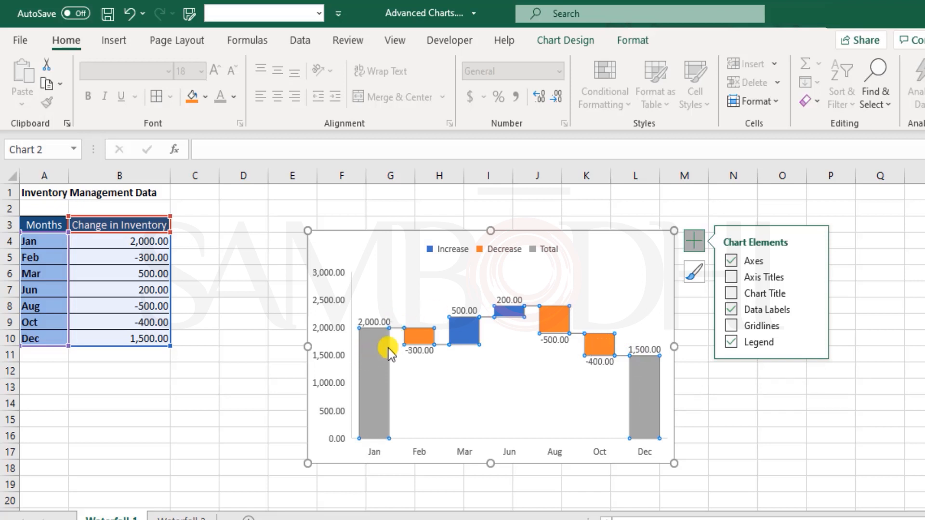
{"action": "left_click", "coordinate": [634, 41]}
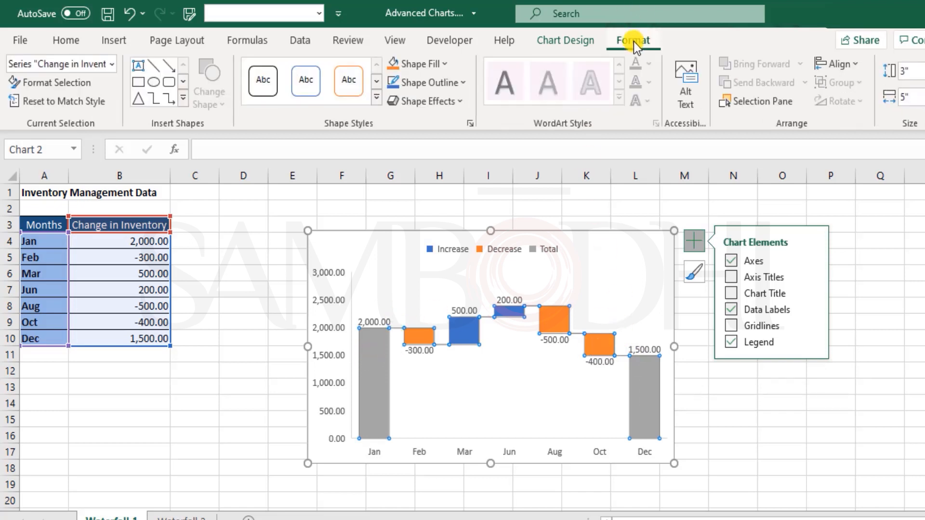
{"action": "left_click", "coordinate": [443, 86]}
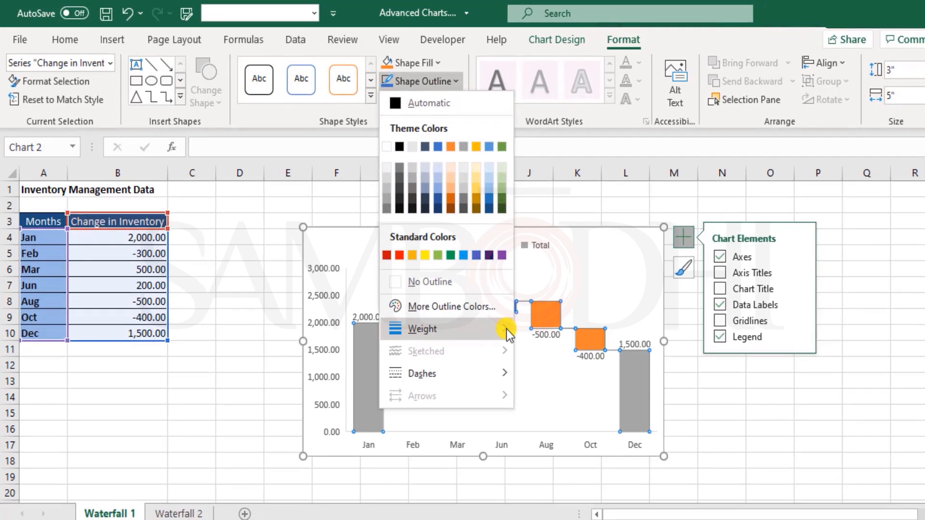
{"action": "mouse_move", "coordinate": [506, 333]}
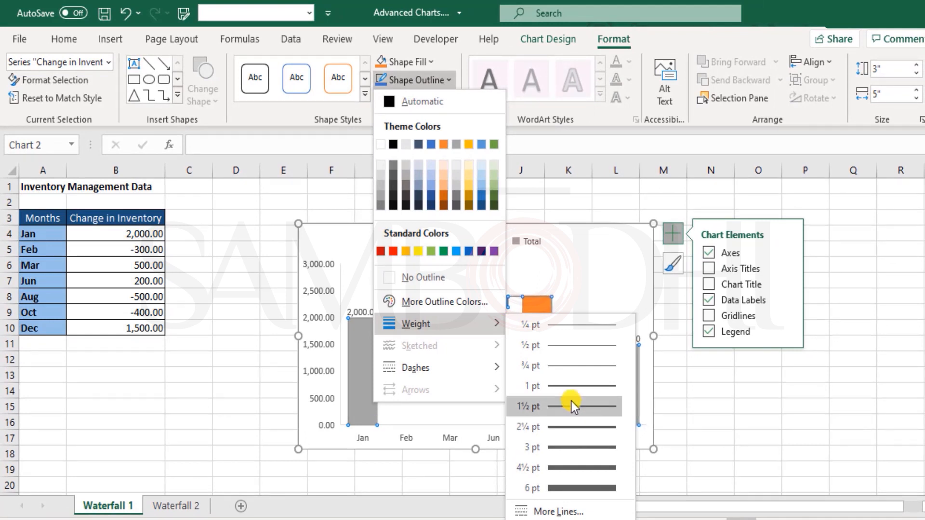
{"action": "left_click", "coordinate": [575, 424]}
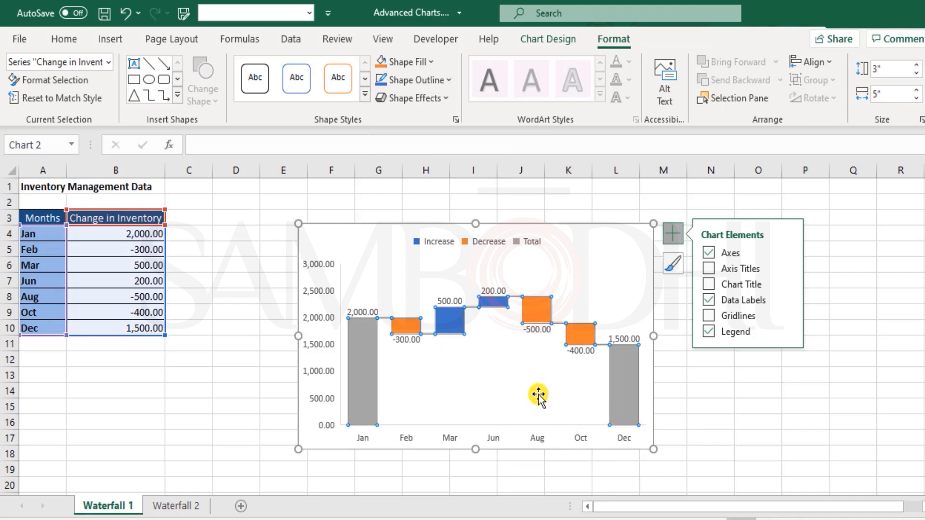
{"action": "left_click", "coordinate": [553, 397]}
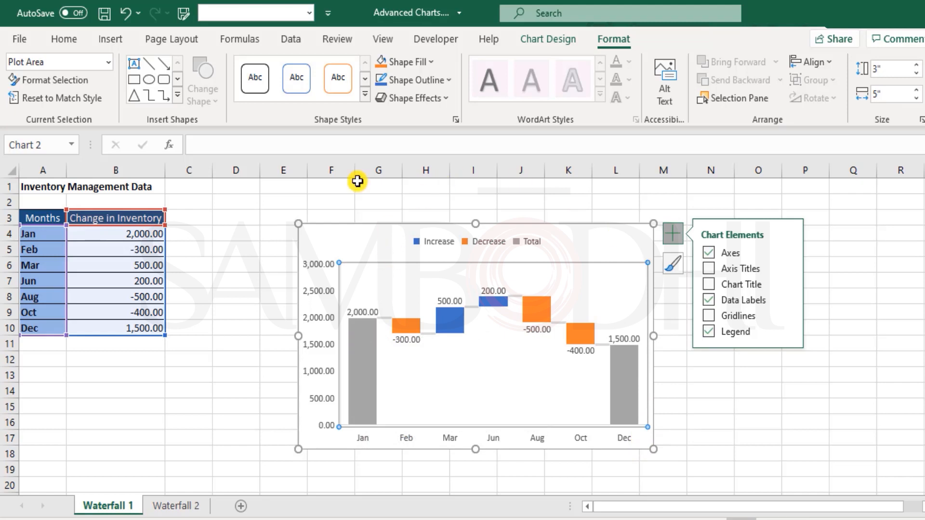
{"action": "left_click", "coordinate": [125, 14]}
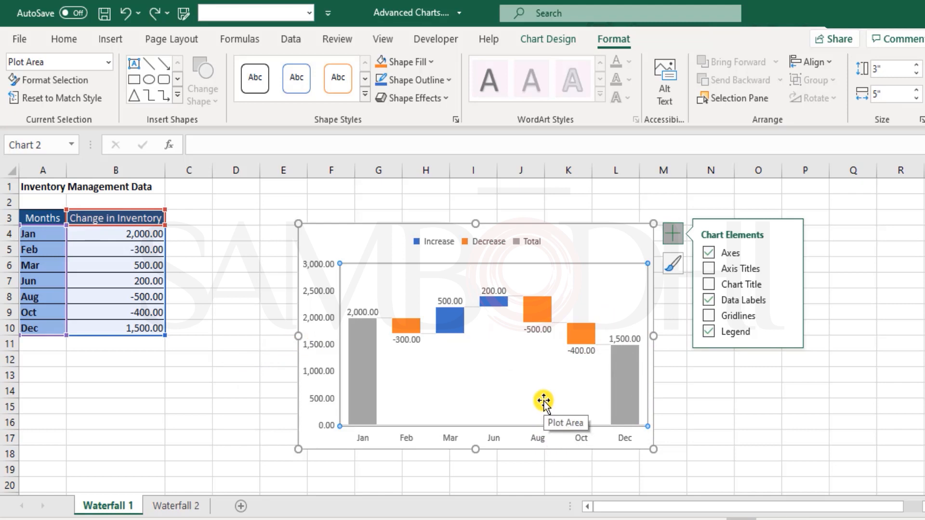
Compare the Change in Inventory values in B4:B10 with the Jan and Dec total columns in the waterfall chart.
{"action": "left_click", "coordinate": [204, 344]}
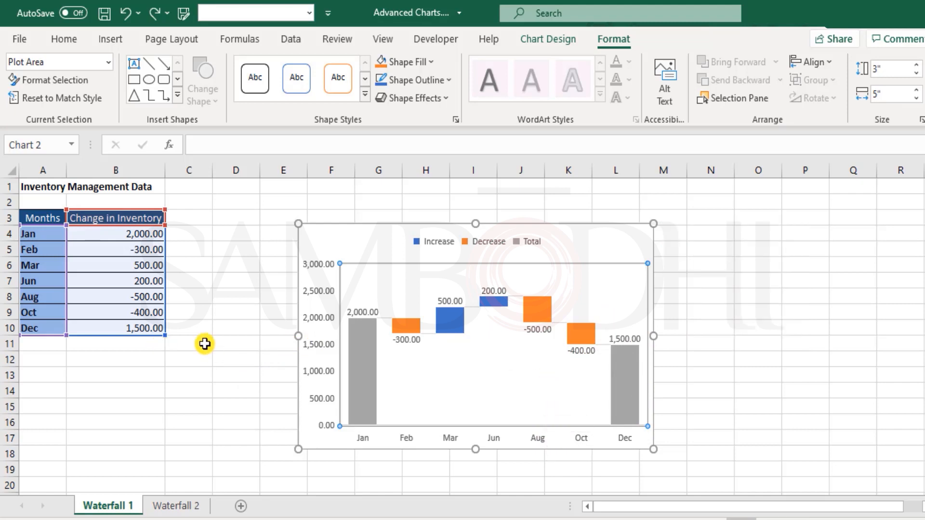
{"action": "left_click", "coordinate": [46, 186]}
{"action": "left_click_drag", "start_coordinate": [124, 233], "coordinate": [140, 328]}
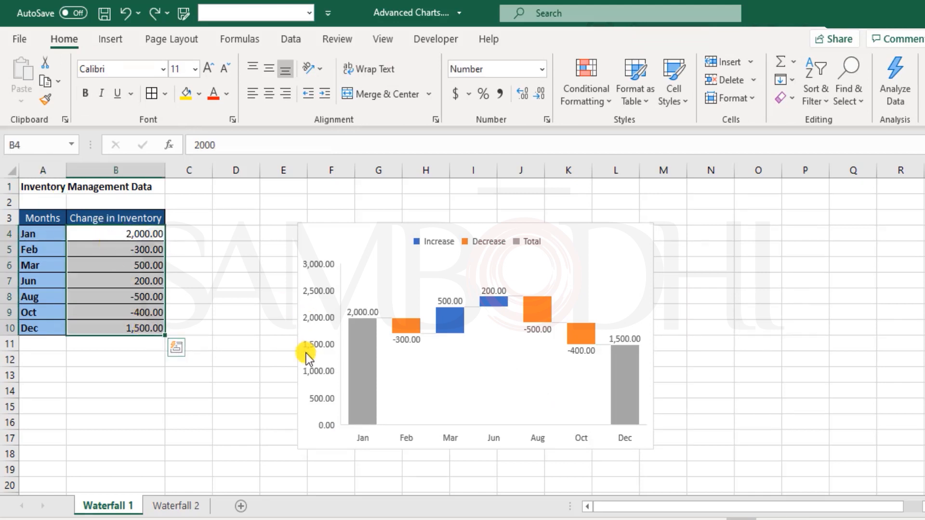
{"action": "left_click", "coordinate": [358, 381]}
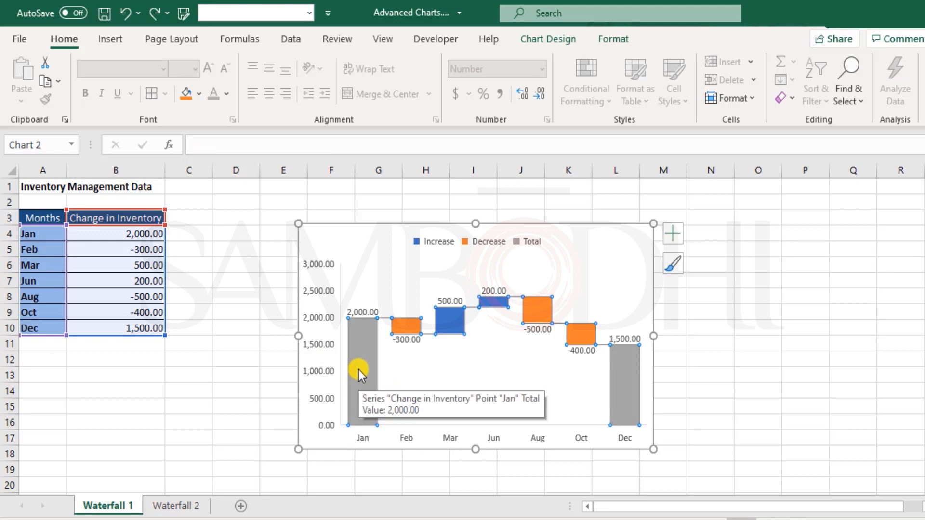
{"action": "mouse_move", "coordinate": [369, 309]}
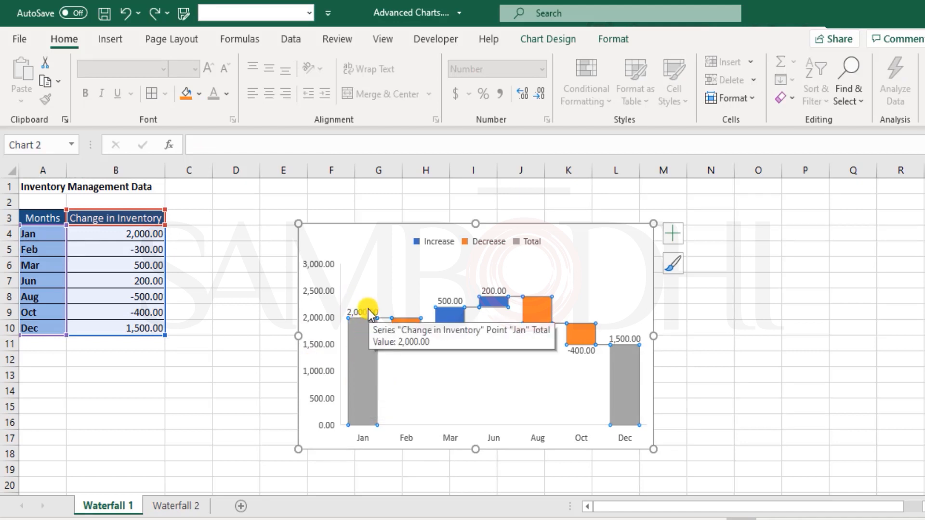
{"action": "left_click", "coordinate": [635, 374]}
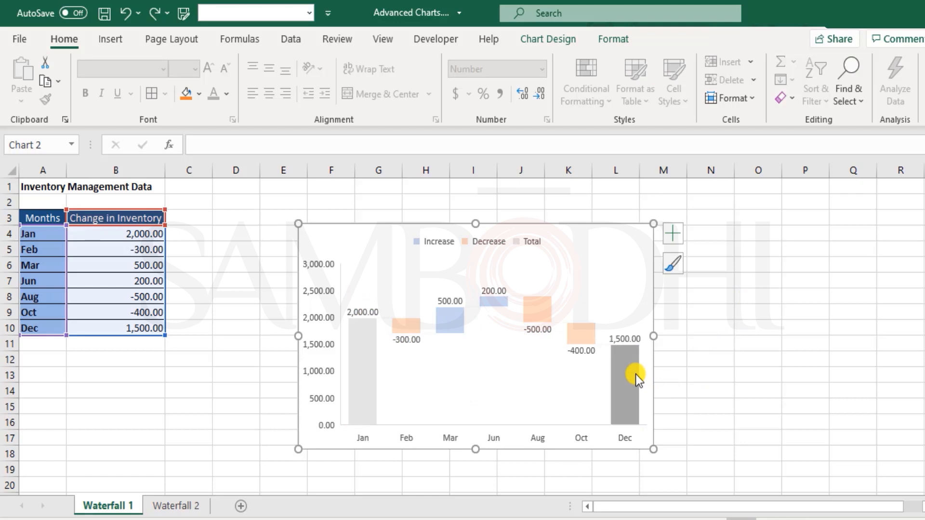
{"action": "left_click", "coordinate": [425, 359]}
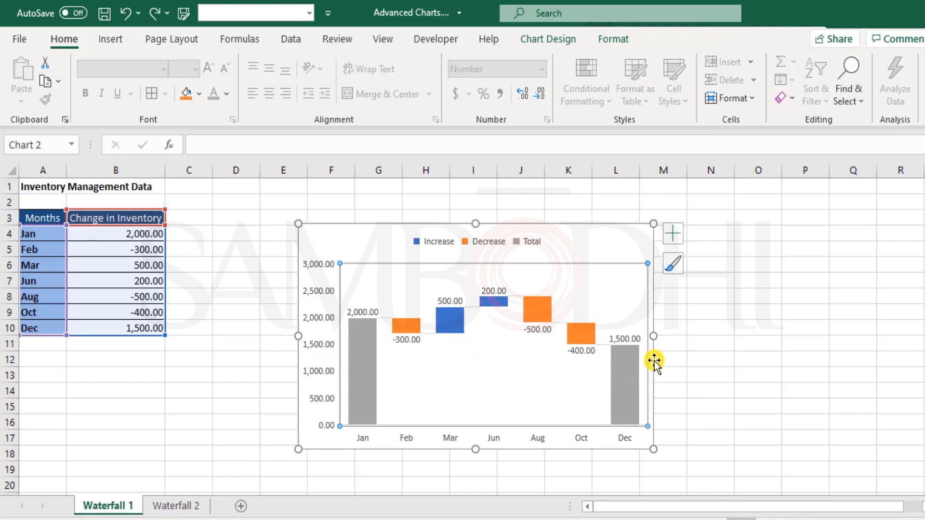
{"action": "left_click", "coordinate": [34, 187]}
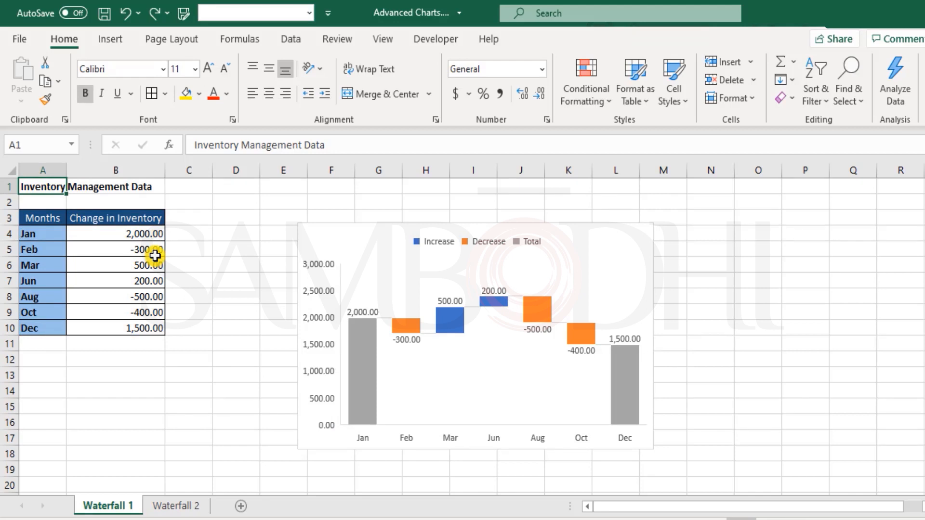
On the Waterfall 2 sheet, insert a waterfall chart from the financial statement items and amounts in A3:B8.
{"action": "left_click", "coordinate": [174, 506]}
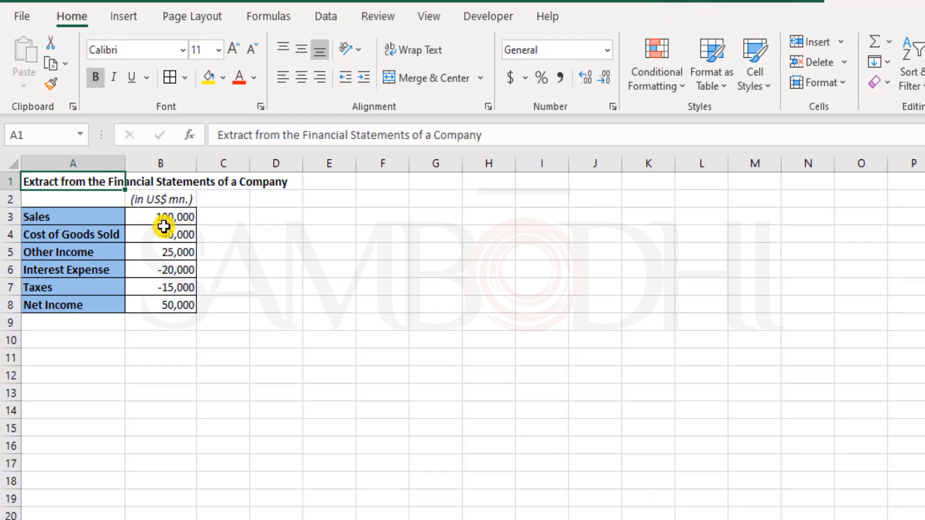
{"action": "left_click_drag", "start_coordinate": [109, 218], "coordinate": [189, 242]}
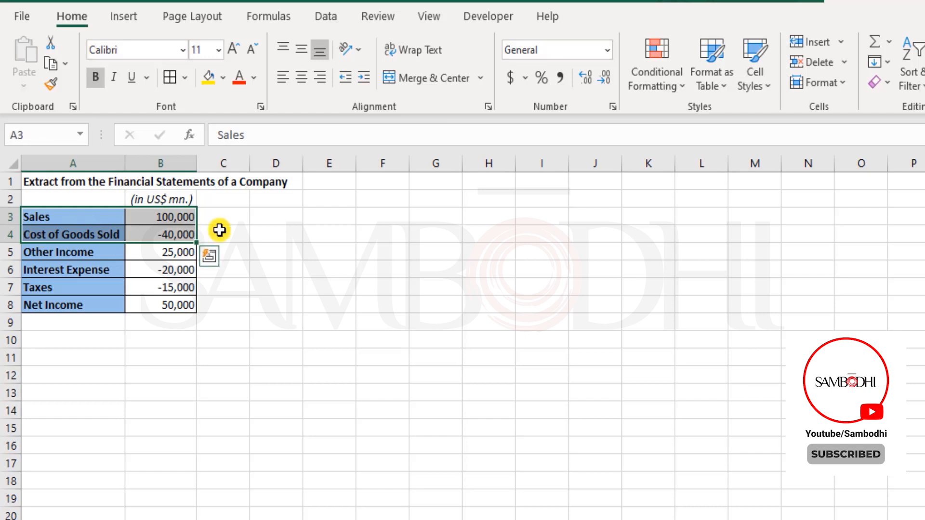
{"action": "left_click_drag", "start_coordinate": [83, 252], "coordinate": [172, 310]}
{"action": "left_click", "coordinate": [171, 306]}
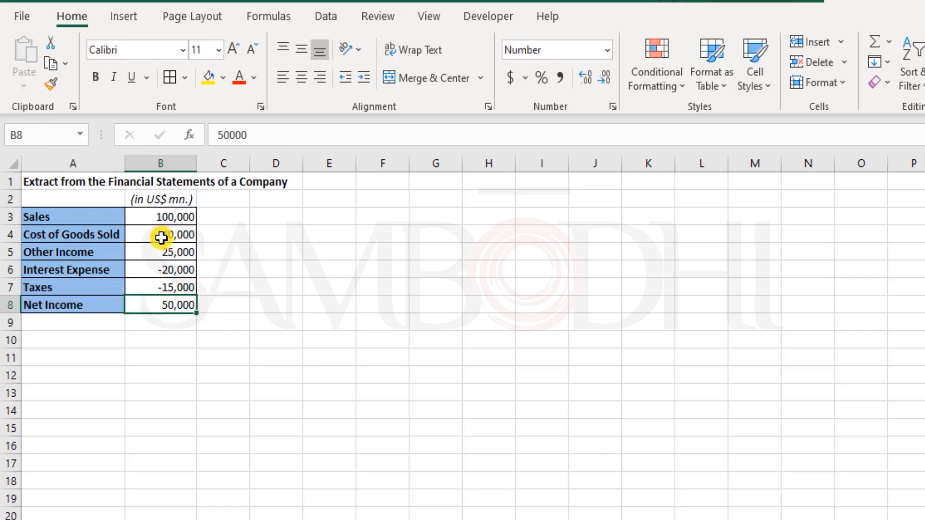
{"action": "left_click", "coordinate": [159, 215]}
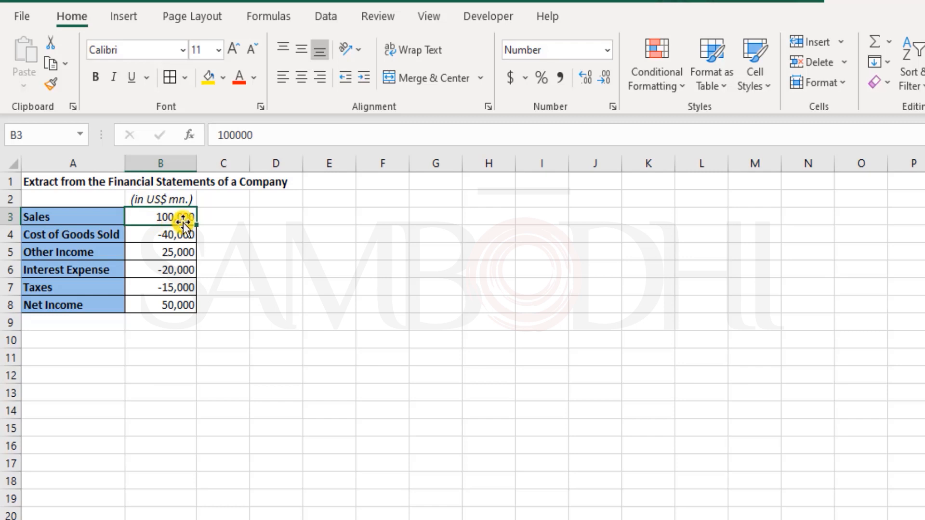
{"action": "left_click_drag", "start_coordinate": [94, 215], "coordinate": [178, 306]}
{"action": "left_click", "coordinate": [119, 25]}
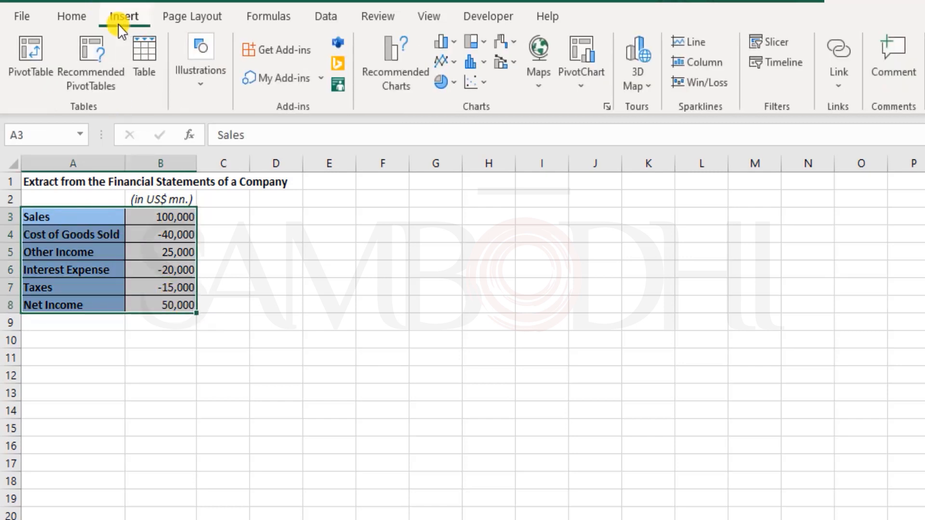
{"action": "left_click", "coordinate": [502, 42]}
{"action": "left_click", "coordinate": [521, 95]}
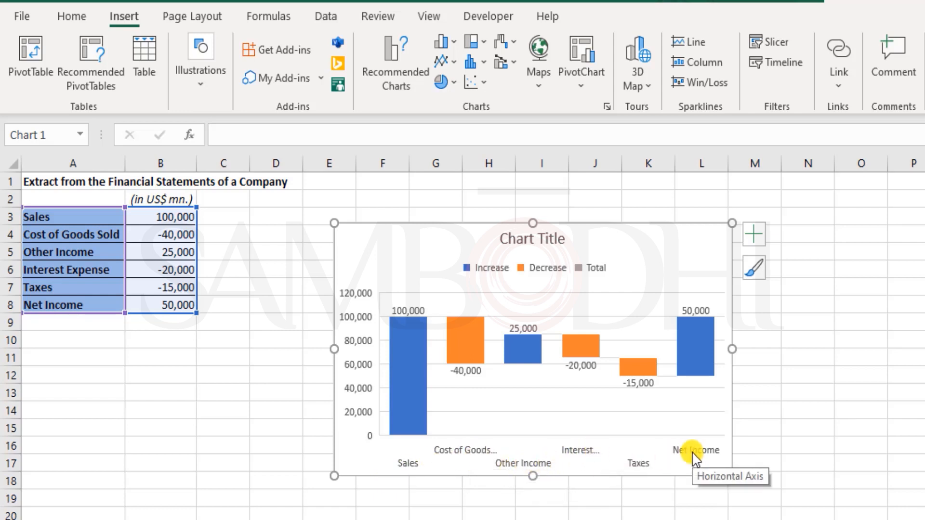
Narrow the new waterfall chart to end near the edge of column J and remove its chart title.
{"action": "left_click_drag", "start_coordinate": [732, 351], "coordinate": [675, 356]}
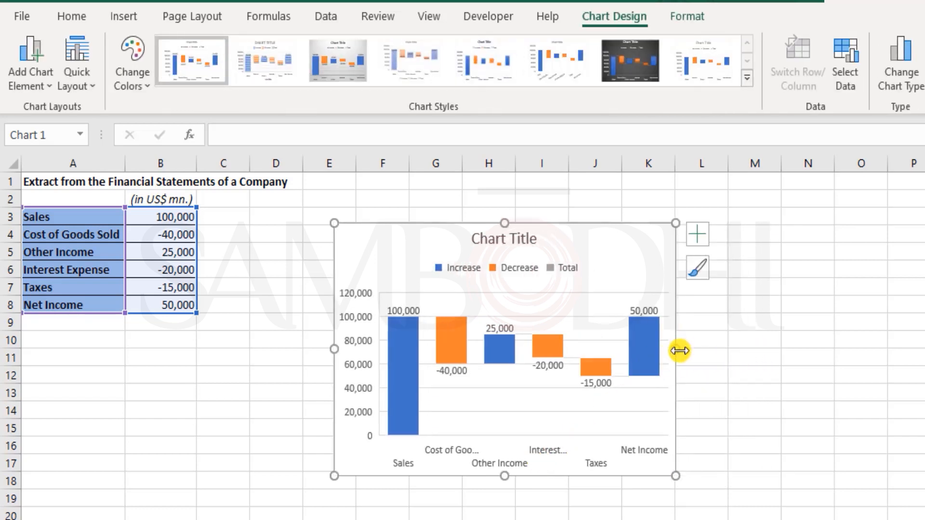
{"action": "left_click_drag", "start_coordinate": [678, 350], "coordinate": [642, 351]}
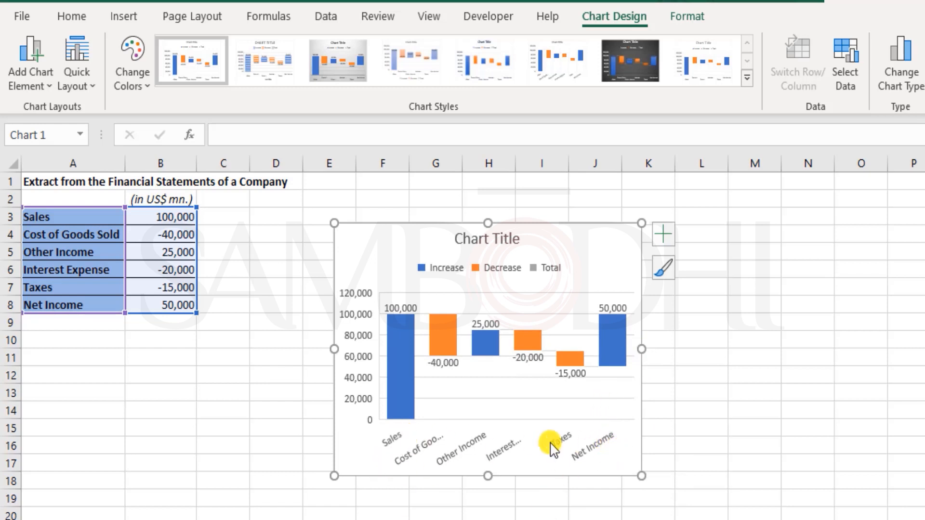
{"action": "left_click", "coordinate": [661, 235]}
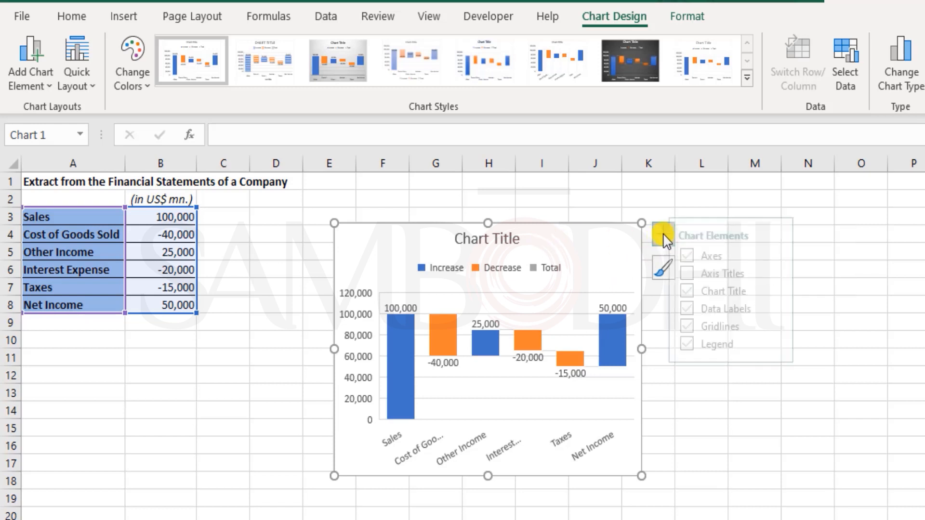
{"action": "left_click", "coordinate": [703, 291]}
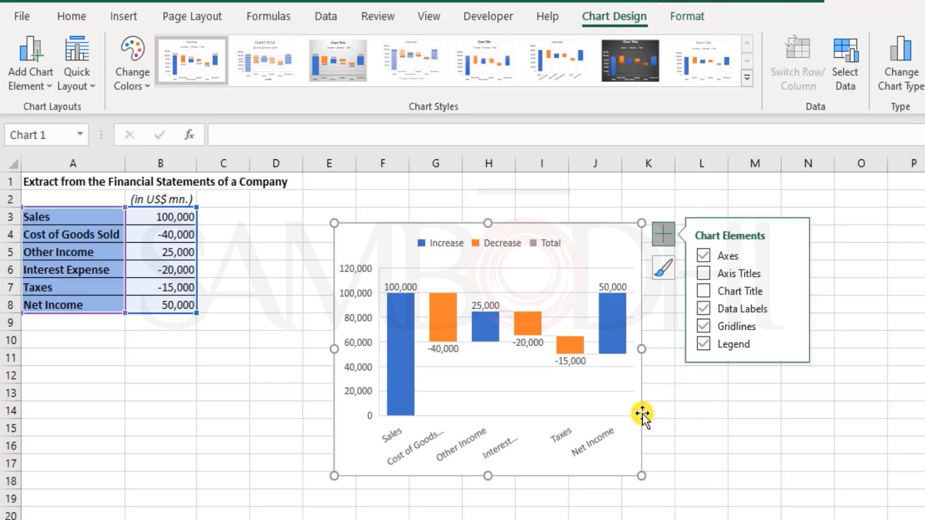
Set the Net Income column of the waterfall chart as a total.
{"action": "left_click", "coordinate": [396, 386]}
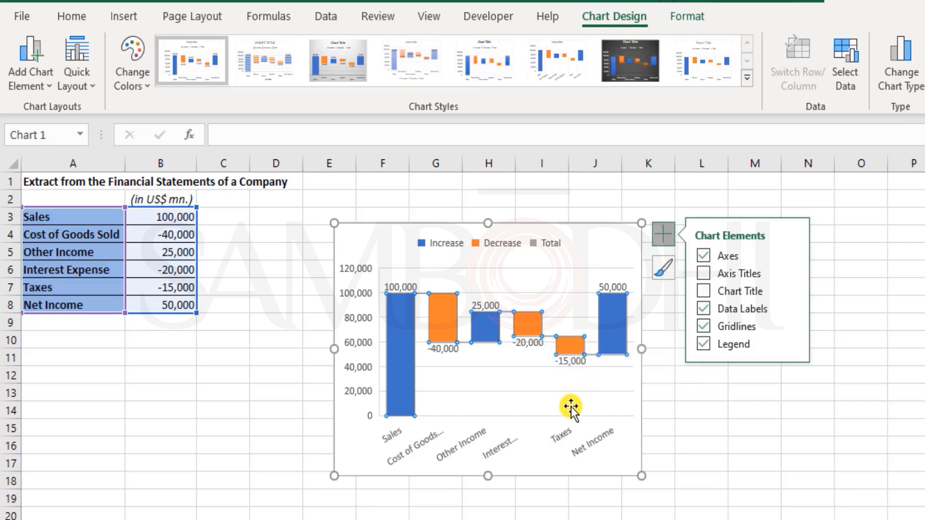
{"action": "mouse_move", "coordinate": [574, 370]}
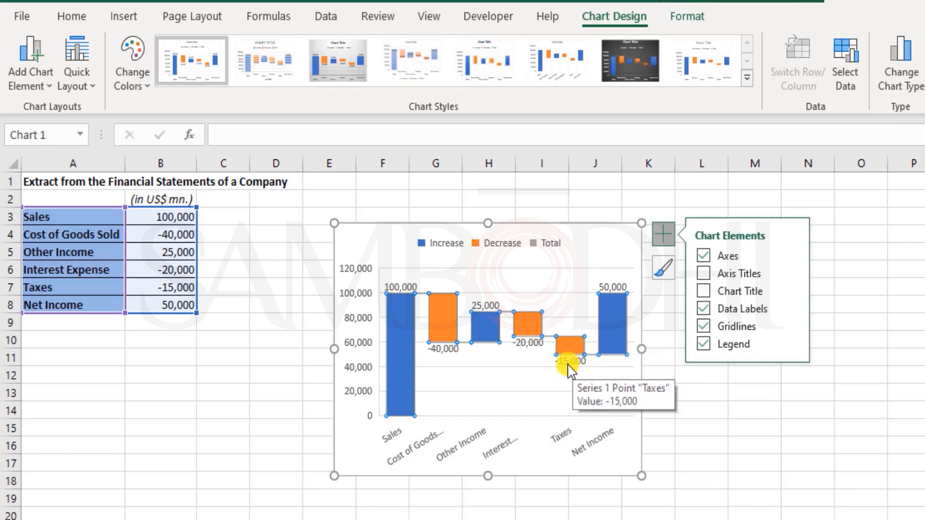
{"action": "left_click", "coordinate": [625, 316]}
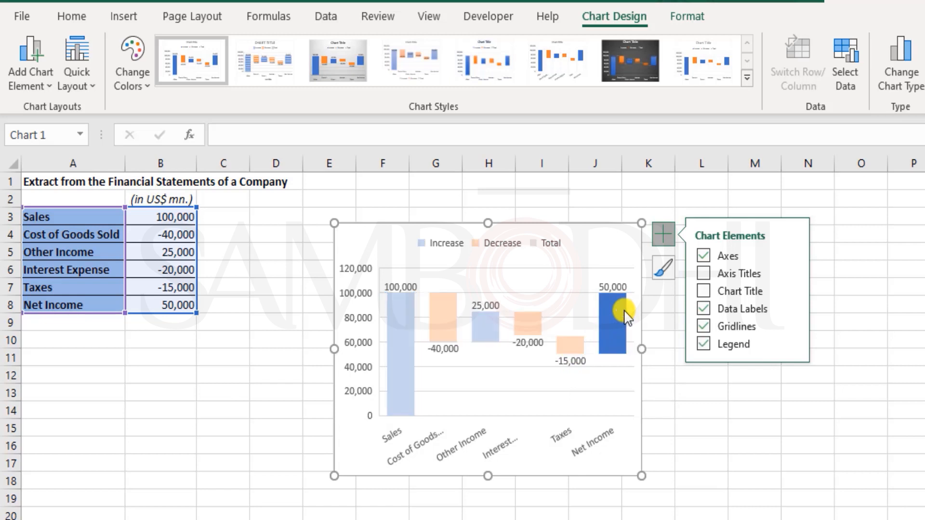
{"action": "mouse_move", "coordinate": [616, 316]}
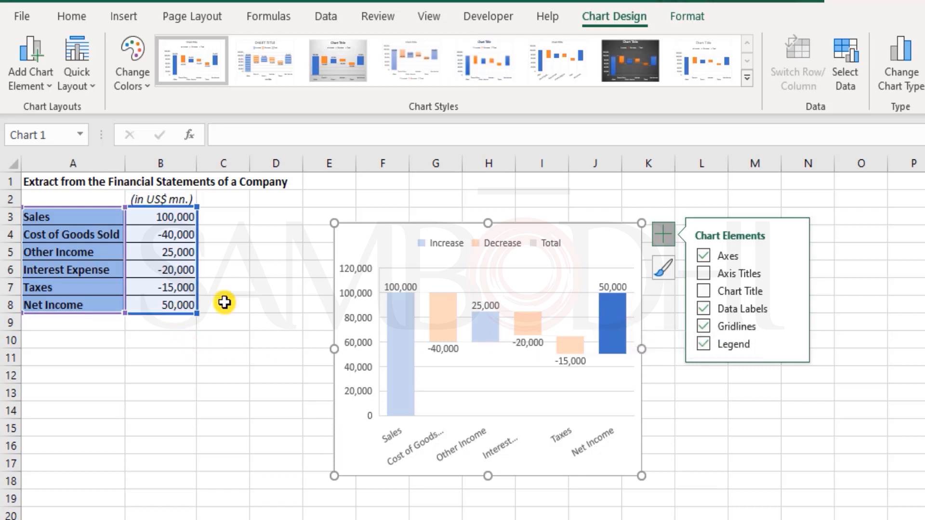
{"action": "left_click", "coordinate": [713, 416]}
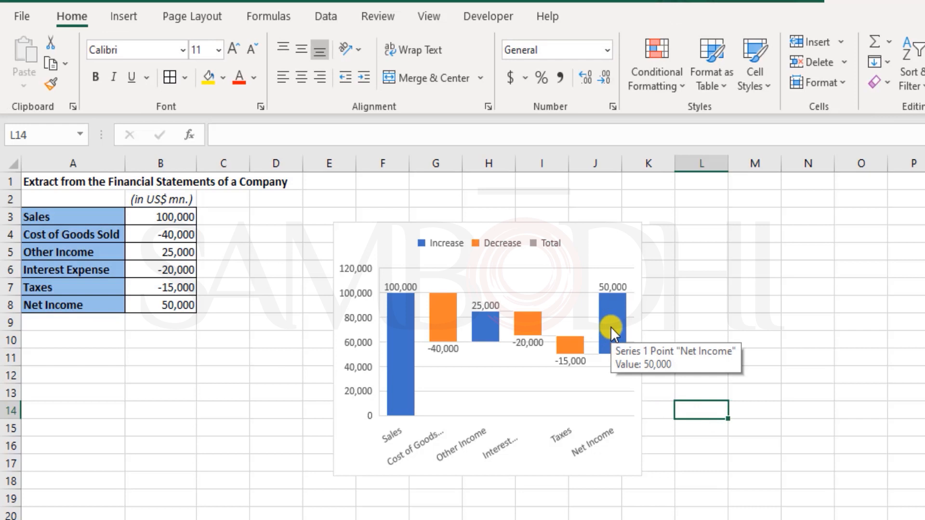
{"action": "left_click", "coordinate": [611, 326]}
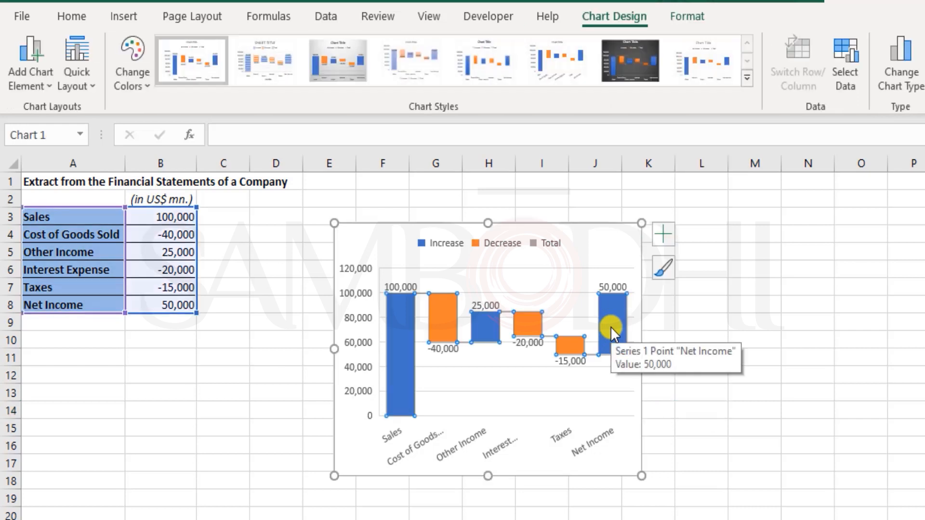
{"action": "left_click", "coordinate": [611, 327]}
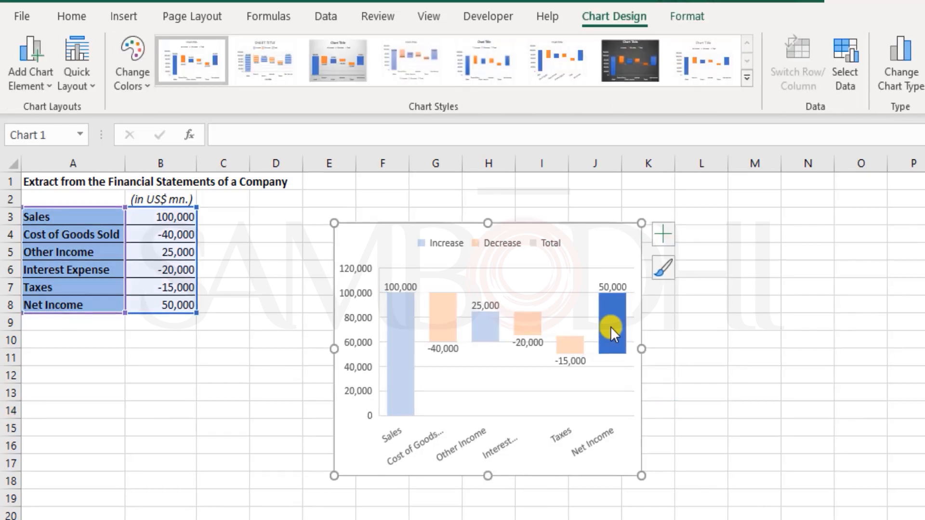
{"action": "right_click", "coordinate": [612, 332]}
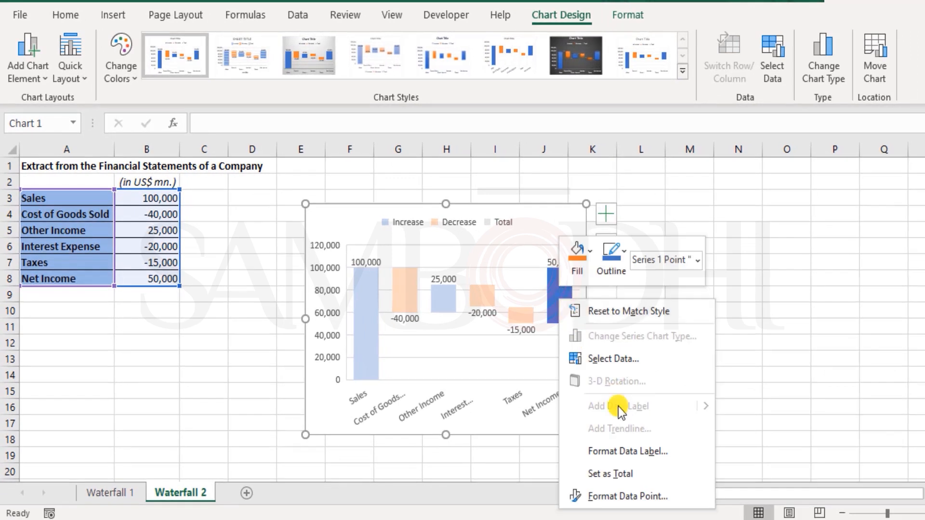
{"action": "left_click", "coordinate": [629, 473]}
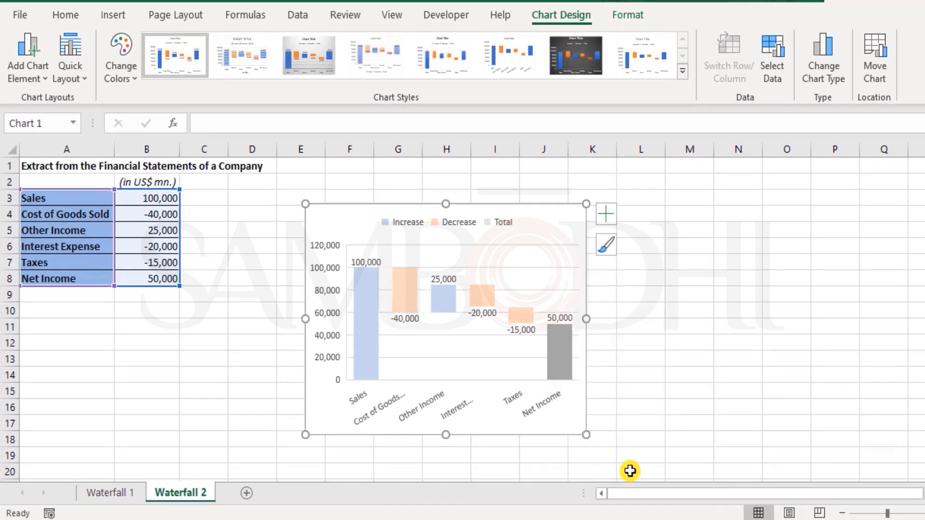
{"action": "left_click", "coordinate": [632, 379]}
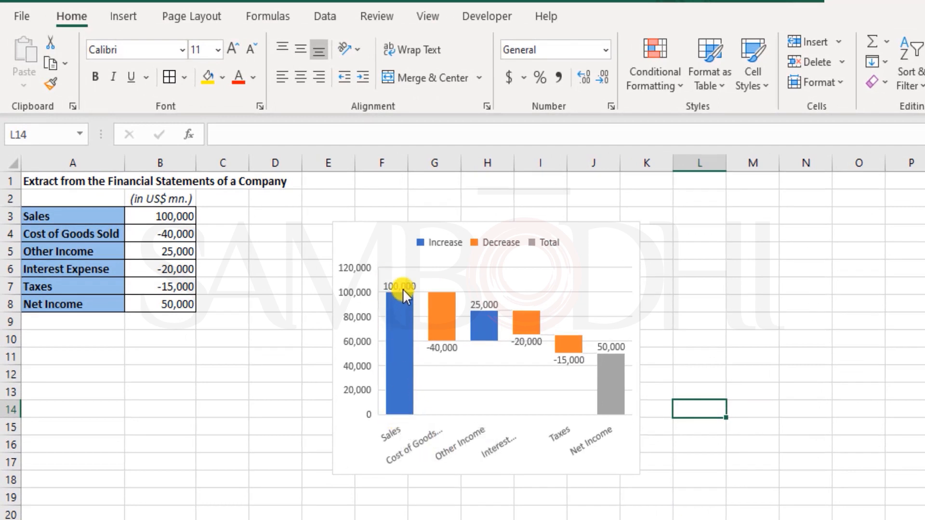
Examine how the Sales, Cost of Goods Sold, Other Income and Interest Expense columns lead to the Net Income total in the waterfall chart.
{"action": "mouse_move", "coordinate": [403, 290]}
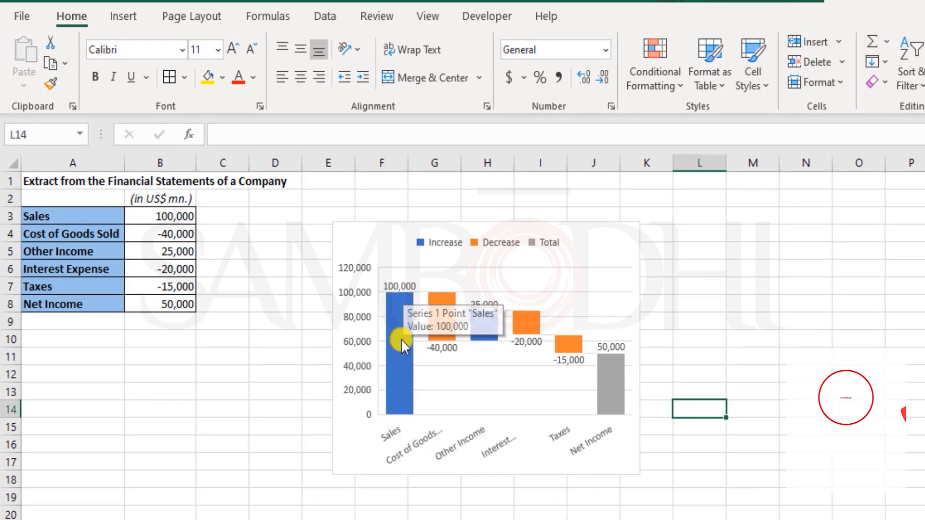
{"action": "left_click", "coordinate": [398, 365]}
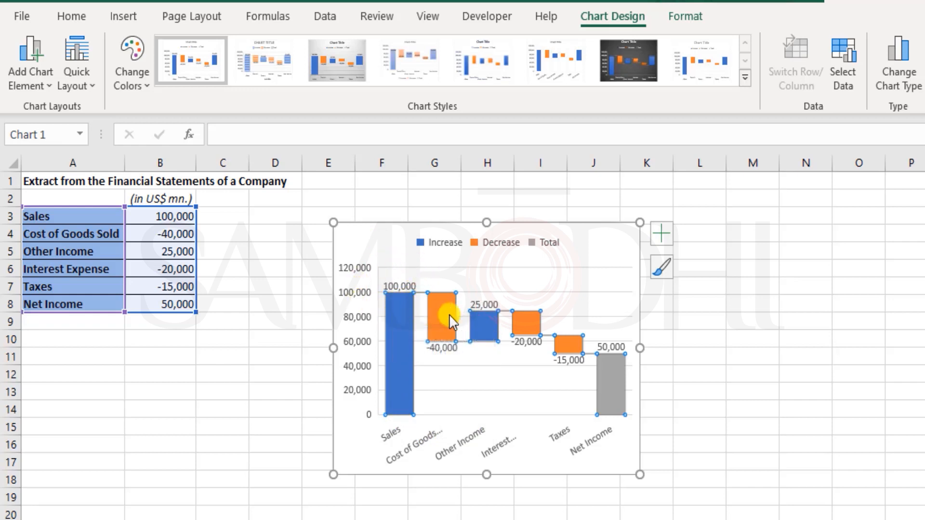
{"action": "mouse_move", "coordinate": [618, 395]}
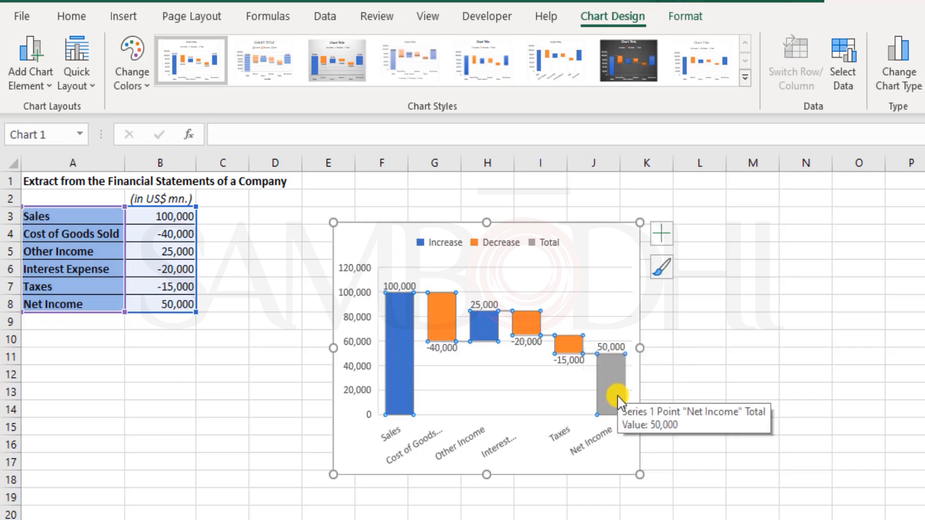
{"action": "left_click", "coordinate": [724, 362]}
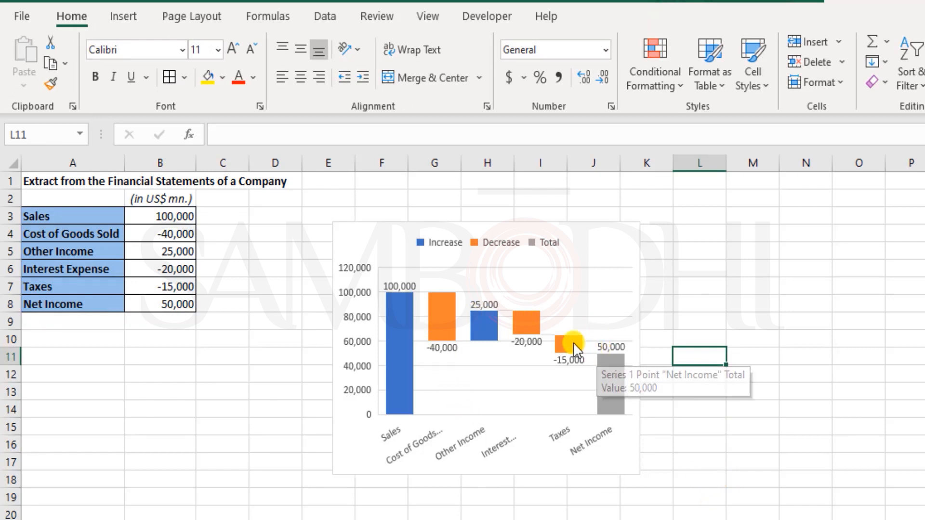
{"action": "left_click", "coordinate": [438, 314]}
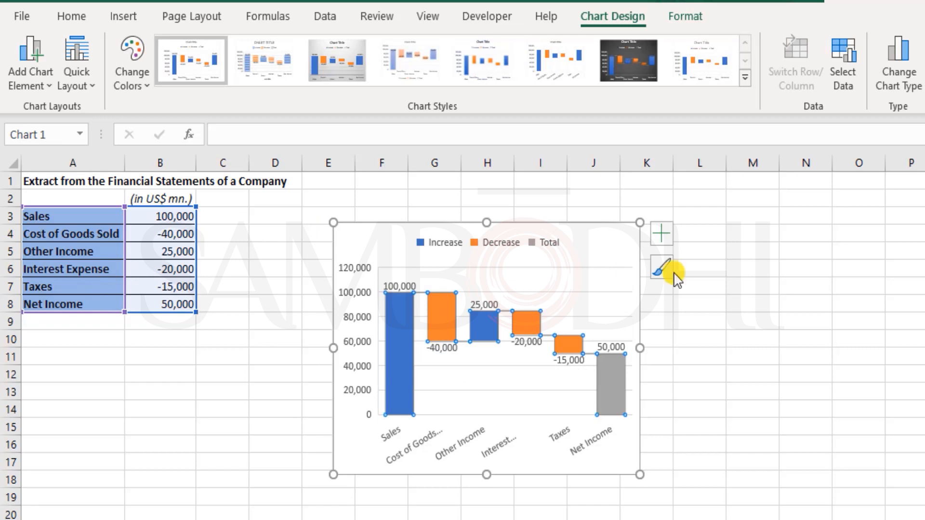
{"action": "left_click", "coordinate": [531, 324]}
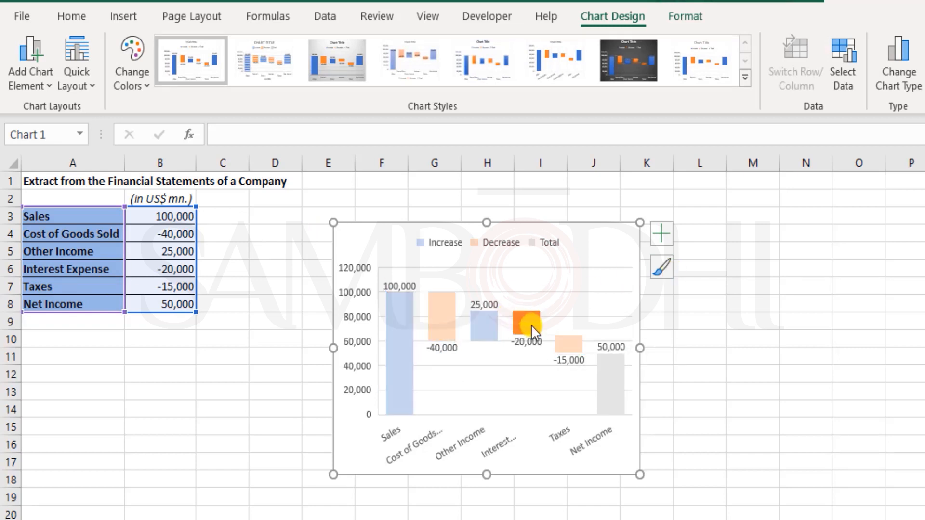
{"action": "left_click", "coordinate": [479, 326]}
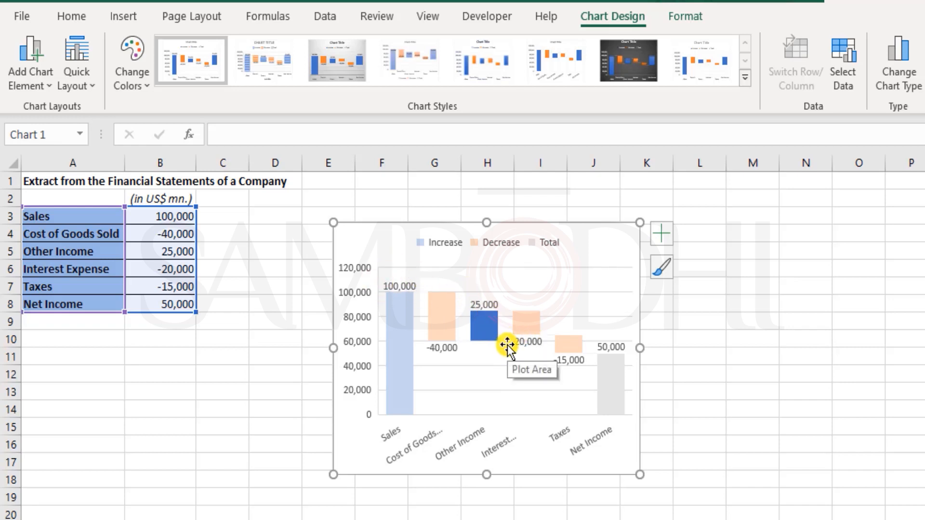
{"action": "mouse_move", "coordinate": [518, 335]}
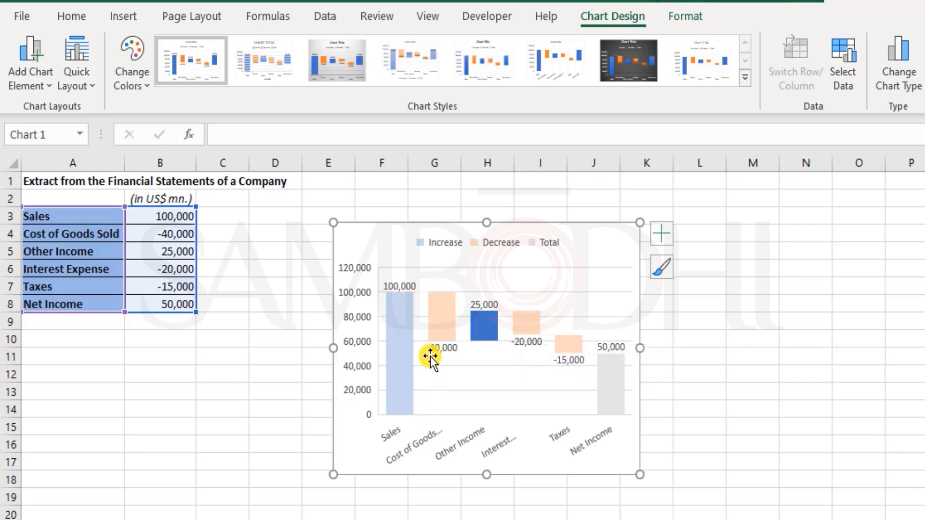
{"action": "mouse_move", "coordinate": [447, 312]}
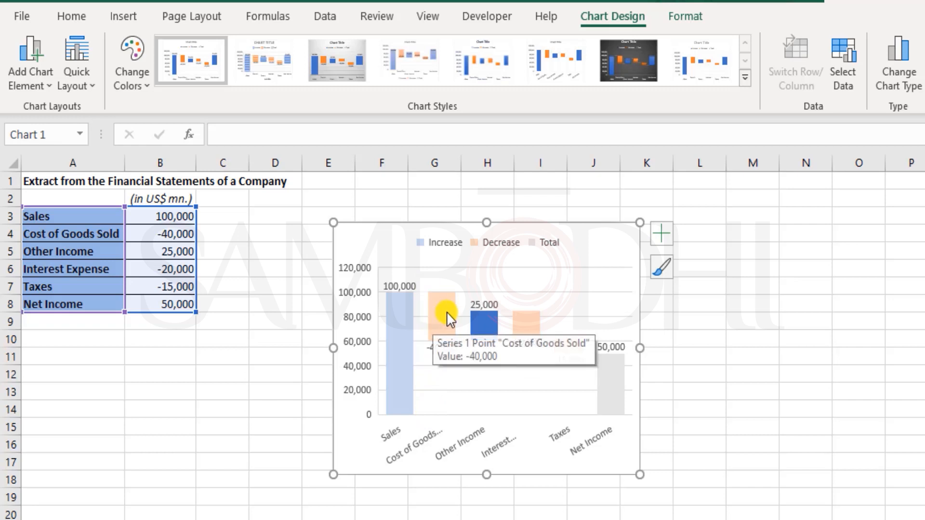
{"action": "left_click", "coordinate": [492, 322]}
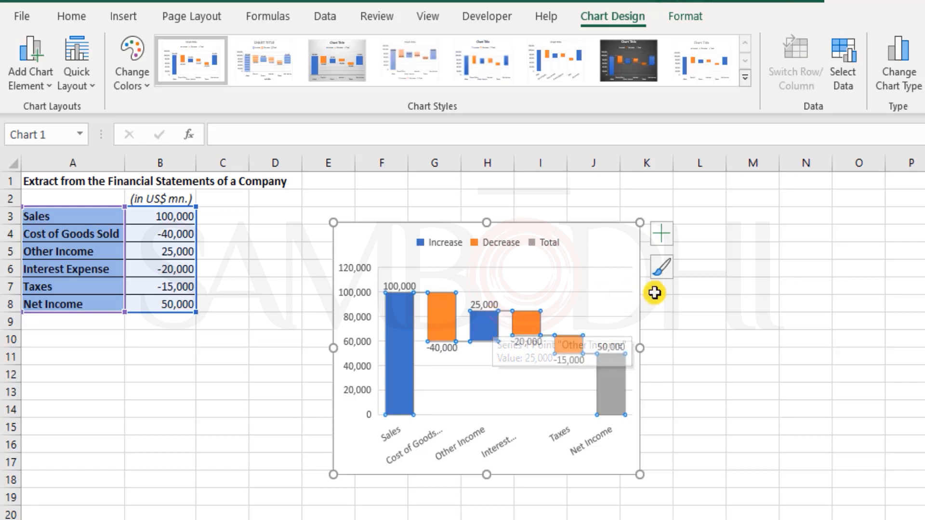
{"action": "left_click", "coordinate": [694, 300]}
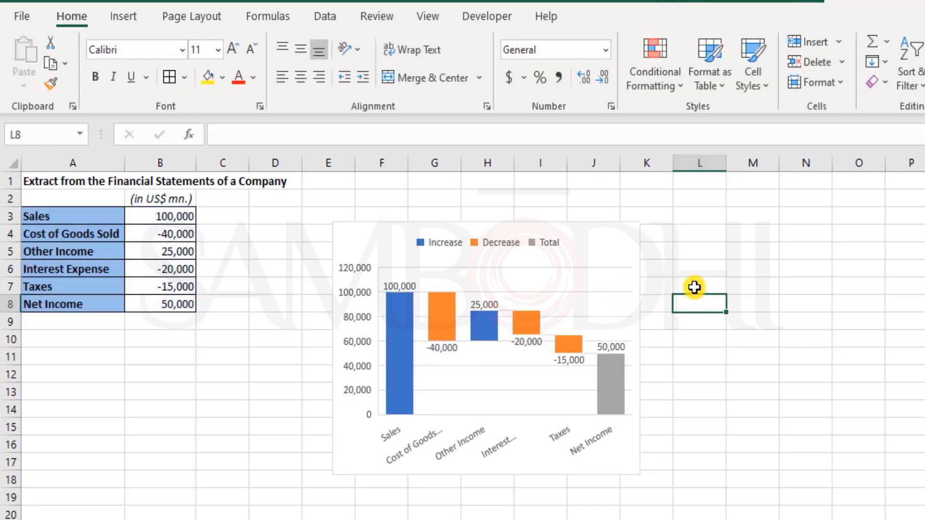